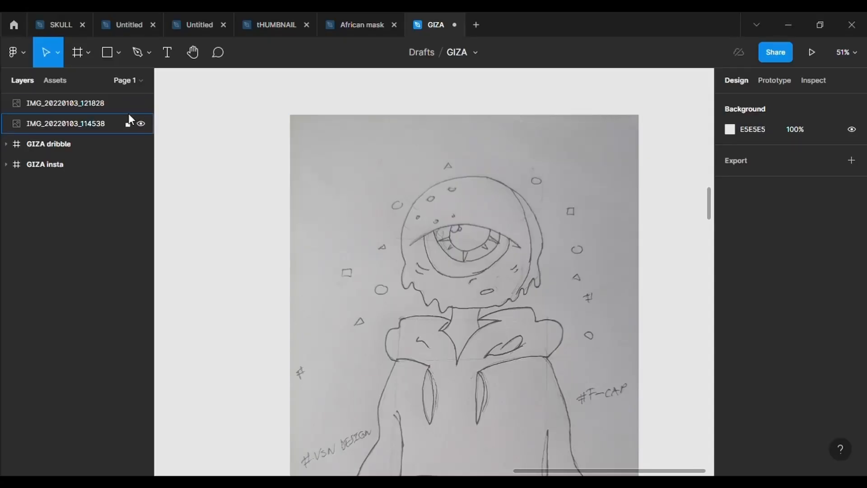
# Draw a rectangle about 437 × 401 over the sketched head, with no fill and a black stroke 5 thick.
pyautogui.click(117, 54)
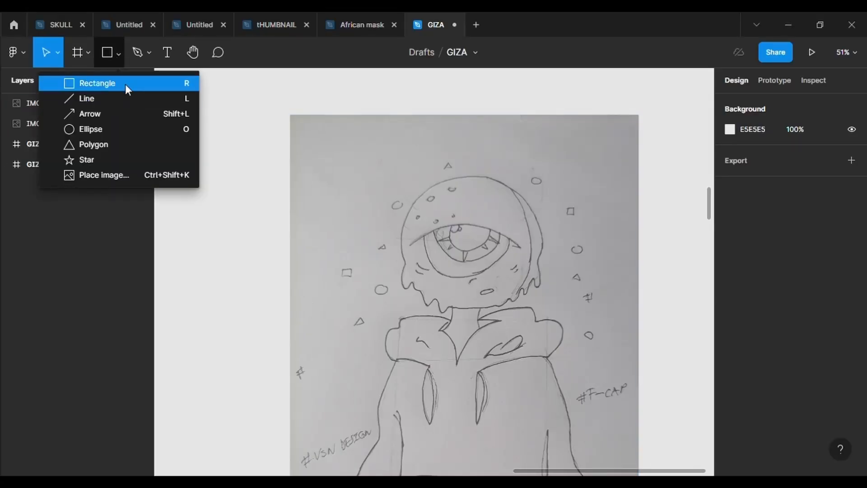
pyautogui.click(126, 85)
pyautogui.moveTo(399, 176); pyautogui.dragTo(540, 305)
pyautogui.click(852, 356)
pyautogui.click(852, 367)
pyautogui.click(807, 406)
pyautogui.write('5')
pyautogui.press('Return')
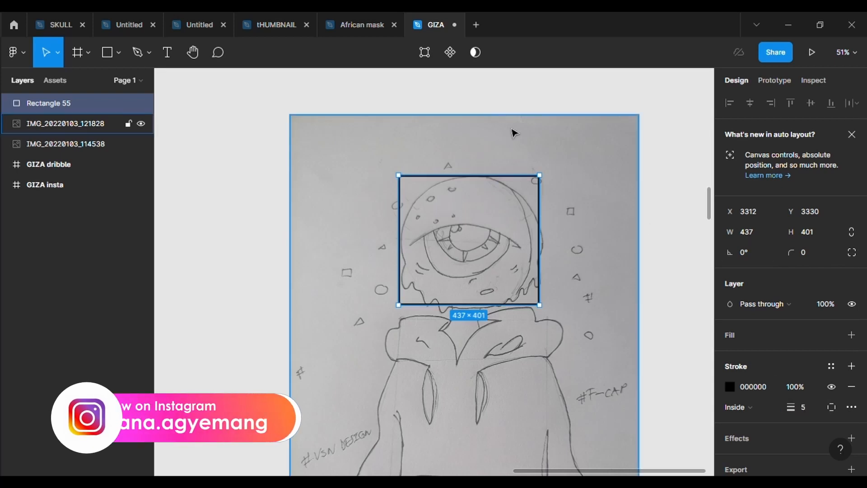
# Set the head rectangle's corner radius to 500.
pyautogui.click(807, 254)
pyautogui.write('500')
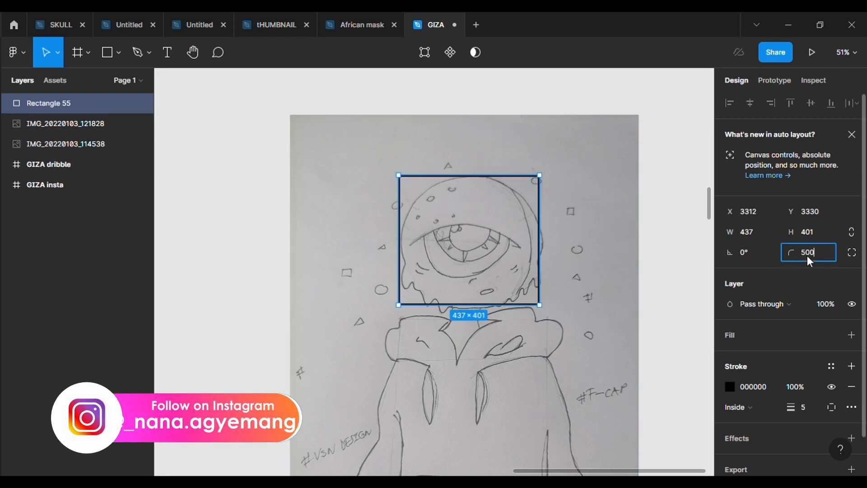
pyautogui.press('Return')
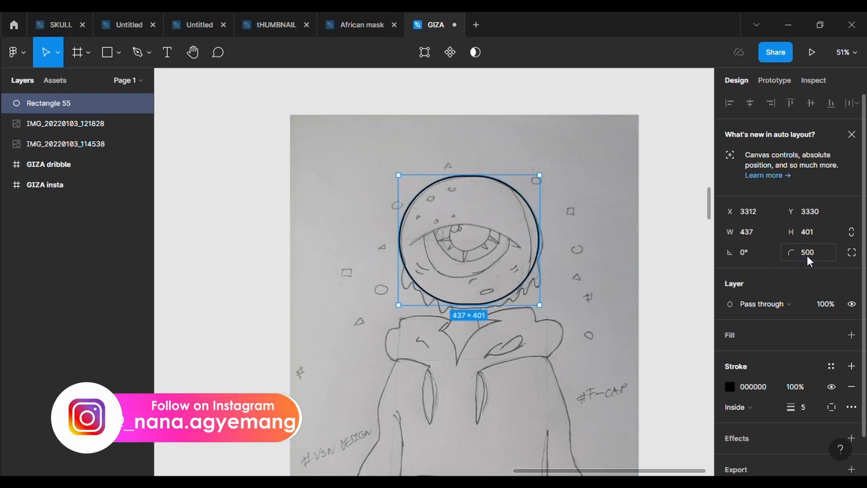
# Edit the head shape's points, moving the upper-right corner outward and adding a top-centre point on the sketched crown.
pyautogui.click(425, 52)
pyautogui.scroll(2, 524, 316)
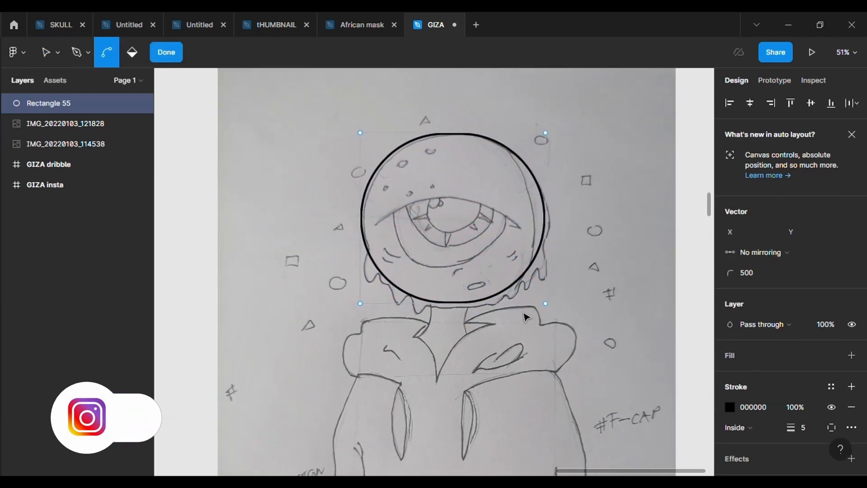
pyautogui.scroll(2, 525, 315)
pyautogui.moveTo(548, 133)
pyautogui.mouseDown()
pyautogui.moveTo(554, 153)
pyautogui.moveTo(559, 145)
pyautogui.mouseUp()
pyautogui.click(454, 137)
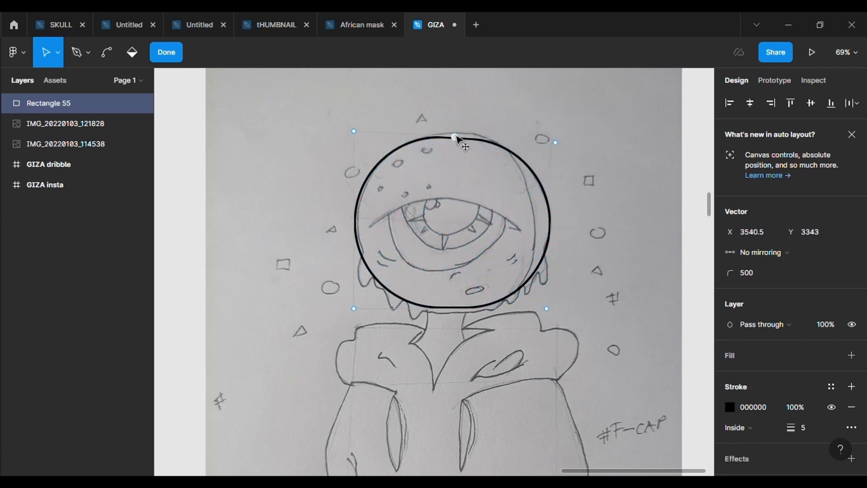
pyautogui.moveTo(454, 137); pyautogui.dragTo(461, 131)
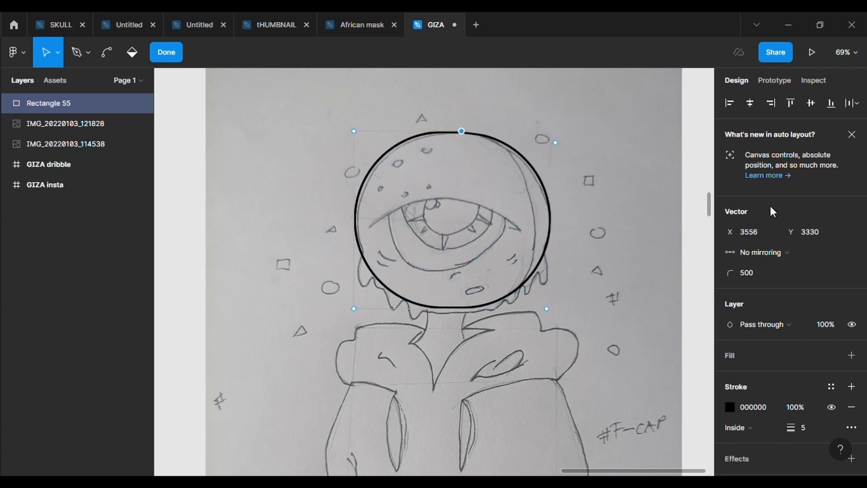
# Set the radius to 700 for the new top point and for the whole head shape.
pyautogui.click(769, 270)
pyautogui.write('700')
pyautogui.press('Return')
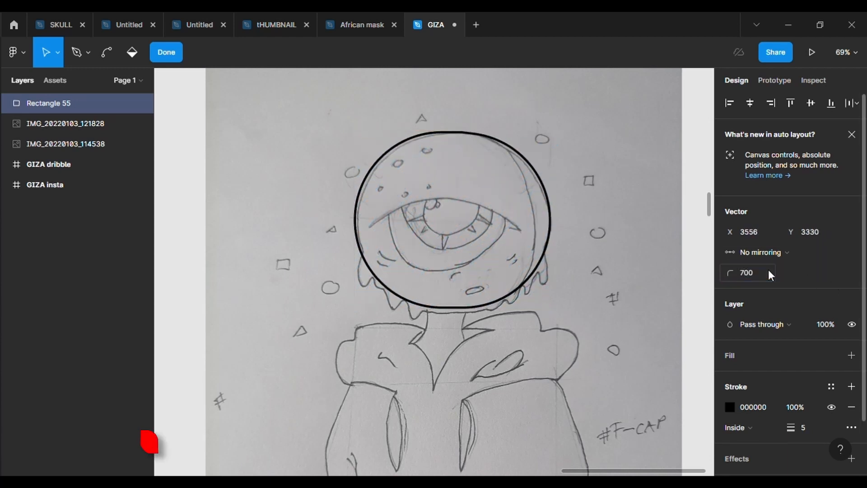
pyautogui.click(462, 178)
pyautogui.press('Escape')
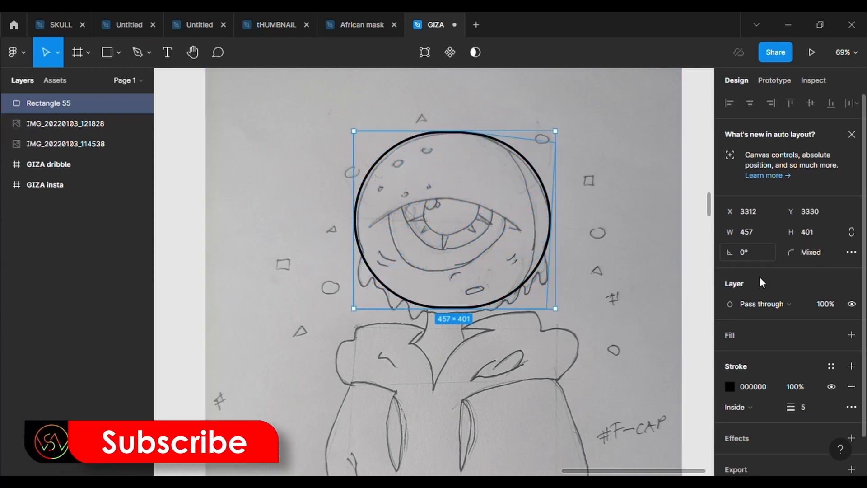
pyautogui.click(803, 253)
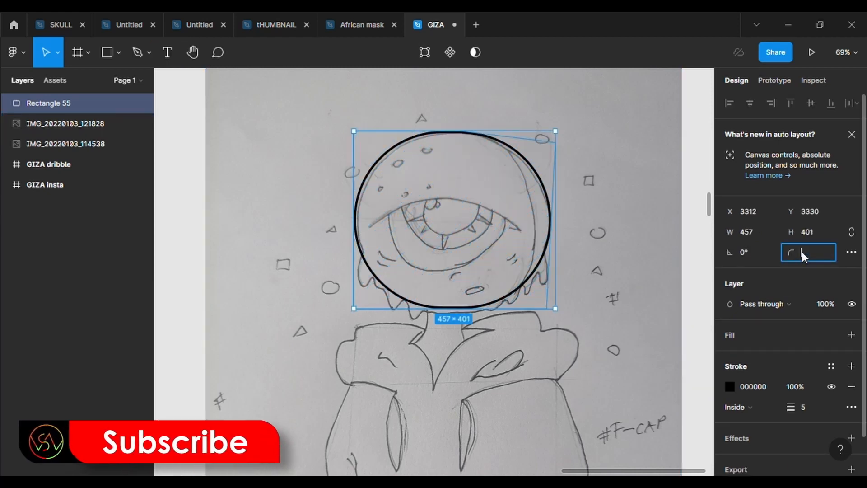
pyautogui.write('700')
pyautogui.press('Return')
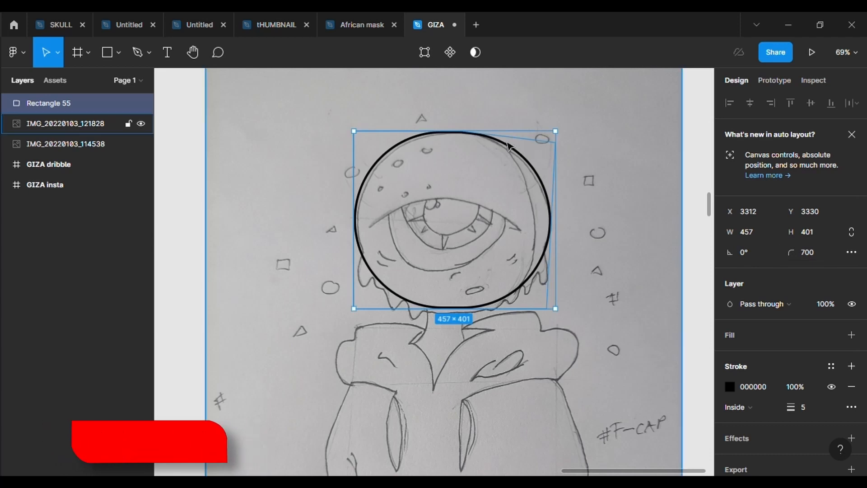
# Add a second point along the crown and pull both upper corner points inward to match the sketched head.
pyautogui.press('Return')
pyautogui.click(457, 132)
pyautogui.moveTo(461, 131); pyautogui.dragTo(448, 132)
pyautogui.moveTo(557, 145); pyautogui.dragTo(550, 153)
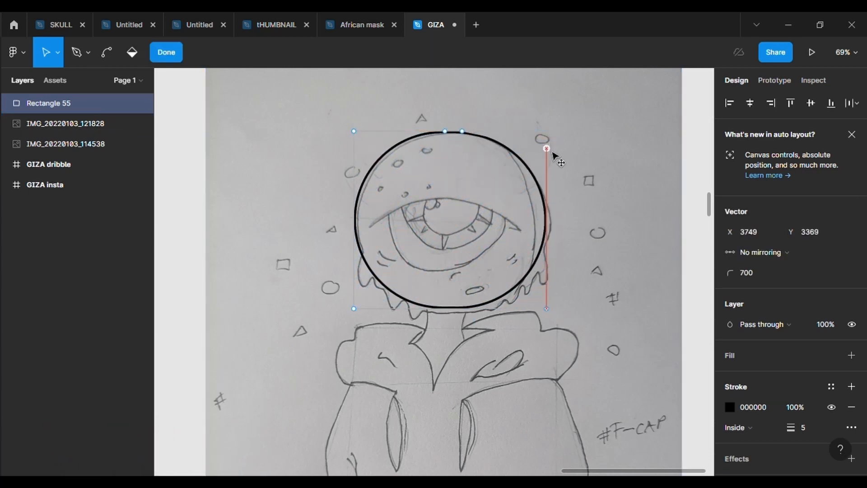
pyautogui.moveTo(355, 132); pyautogui.dragTo(363, 142)
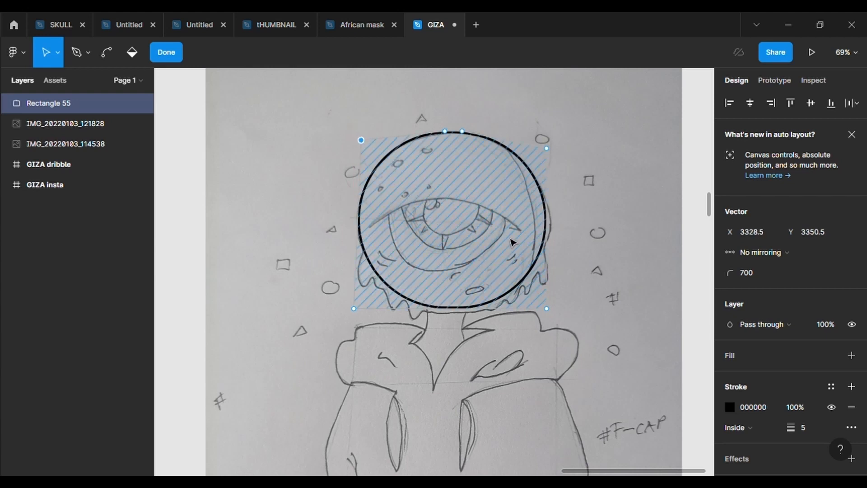
# Add a point on each side of the head outline and pull both outward onto the sketched contour.
pyautogui.click(548, 227)
pyautogui.moveTo(553, 231); pyautogui.dragTo(554, 231)
pyautogui.moveTo(358, 225); pyautogui.dragTo(355, 223)
pyautogui.click(322, 258)
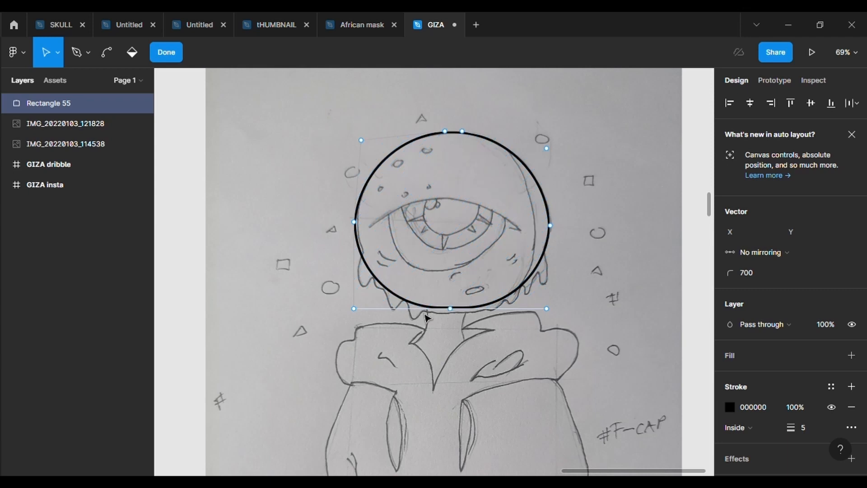
# Set the radius of the head shape's lower-right and lower-left corner points to 0.
pyautogui.click(547, 309)
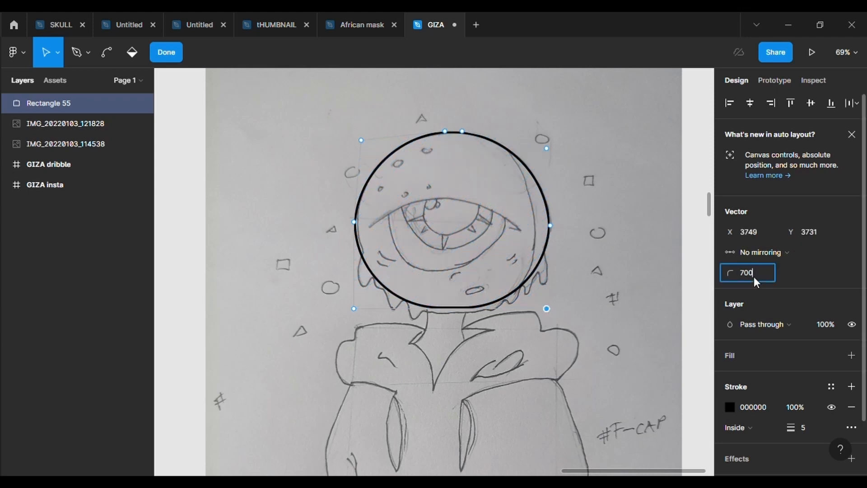
pyautogui.press('BackSpace')
pyautogui.press('BackSpace')
pyautogui.press('BackSpace')
pyautogui.write('0')
pyautogui.press('Return')
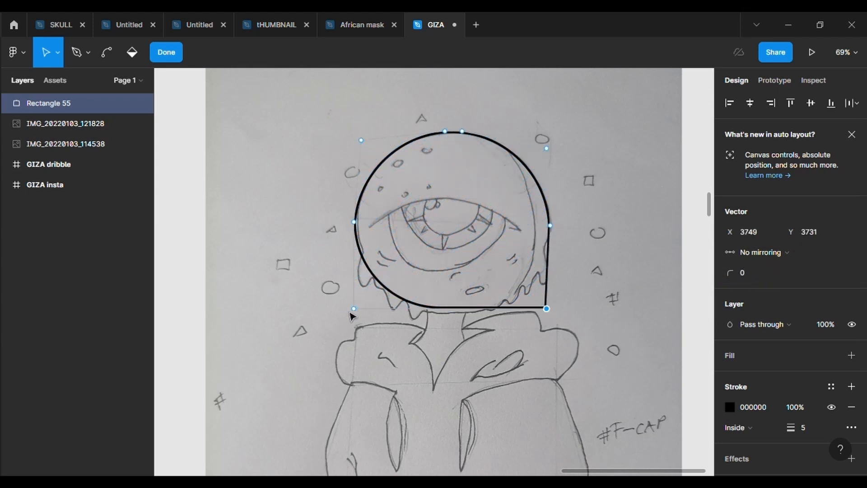
pyautogui.click(354, 309)
pyautogui.write('0')
pyautogui.press('Return')
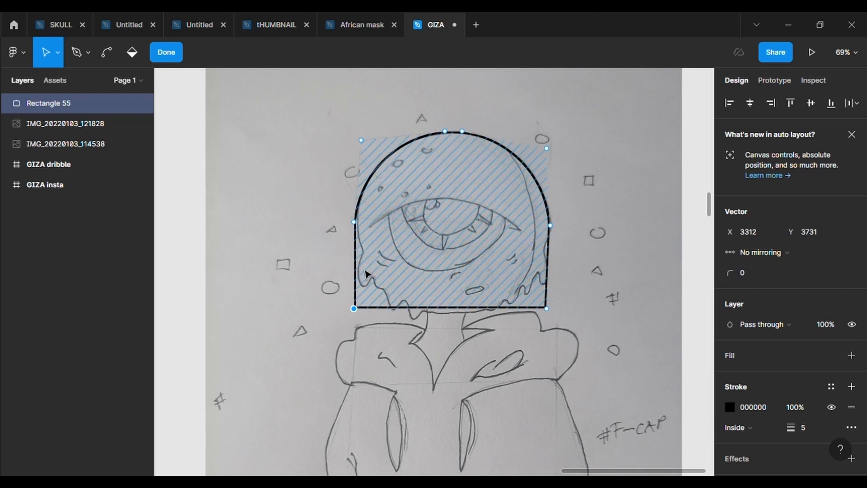
# Trace the left cheek and left-side drips by adding and moving points along the head outline's lower-left edge.
pyautogui.moveTo(358, 267)
pyautogui.mouseDown()
pyautogui.moveTo(366, 260)
pyautogui.moveTo(362, 278)
pyautogui.mouseUp()
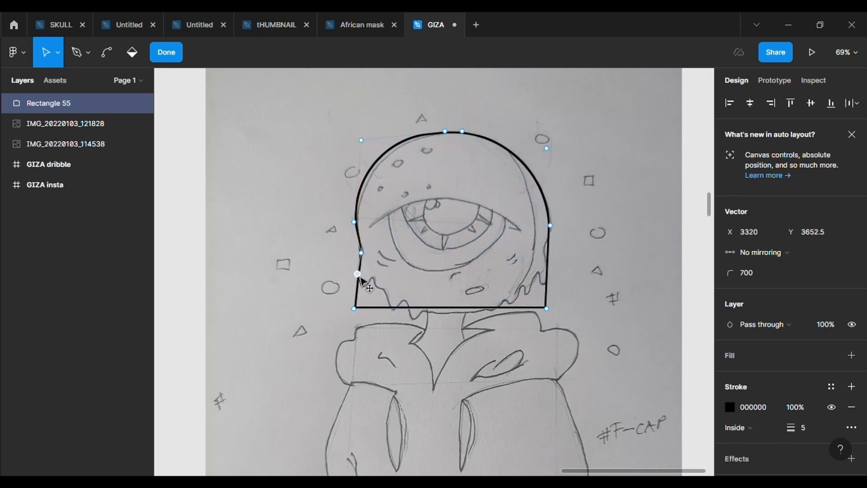
pyautogui.moveTo(354, 308); pyautogui.dragTo(361, 288)
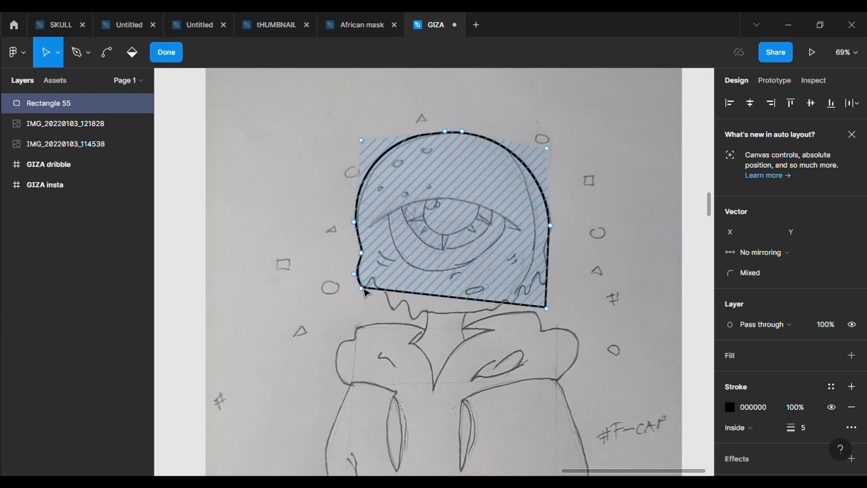
pyautogui.click(376, 289)
pyautogui.moveTo(460, 296); pyautogui.dragTo(378, 292)
pyautogui.moveTo(460, 300); pyautogui.dragTo(388, 320)
pyautogui.moveTo(468, 311); pyautogui.dragTo(404, 304)
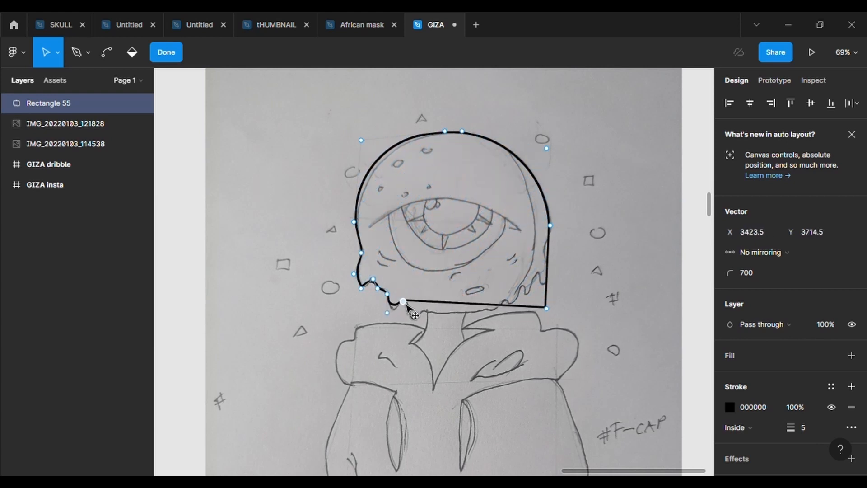
pyautogui.moveTo(475, 306); pyautogui.dragTo(416, 326)
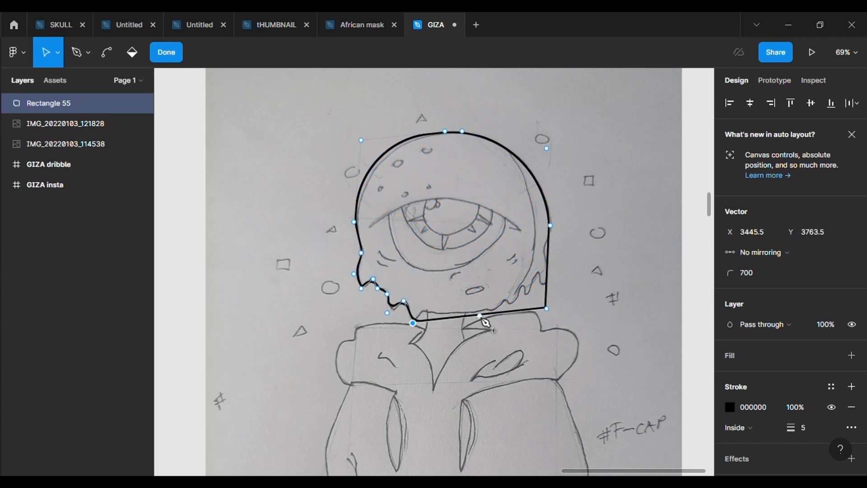
# Shape the chin and right-side drips to follow the sketch, and shift the crown's right point further right.
pyautogui.moveTo(482, 318); pyautogui.dragTo(453, 316)
pyautogui.moveTo(547, 309); pyautogui.dragTo(554, 245)
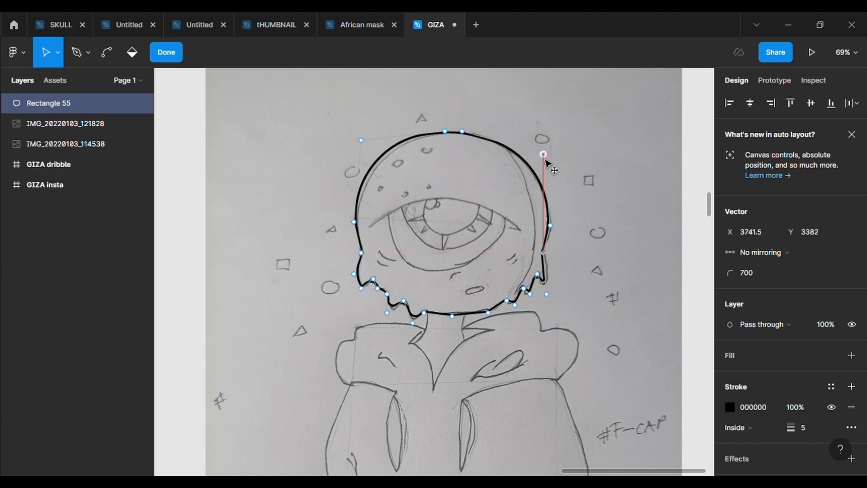
pyautogui.moveTo(461, 131); pyautogui.dragTo(480, 135)
# Try a radius of 1000 on the crown's right point and undo the change.
pyautogui.click(599, 139)
pyautogui.click(475, 132)
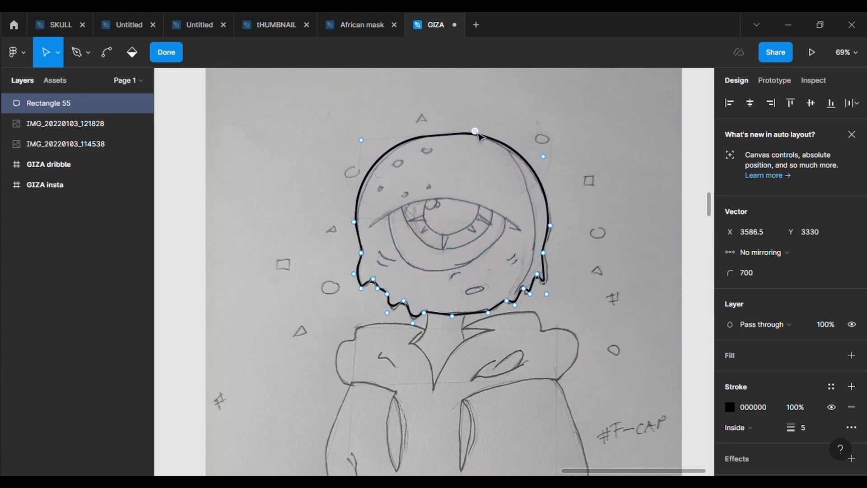
pyautogui.click(765, 279)
pyautogui.write('1000')
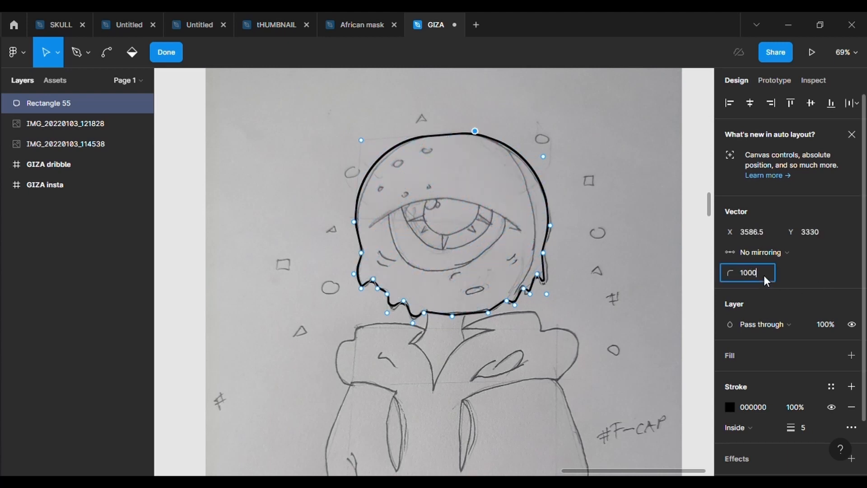
pyautogui.press('Return')
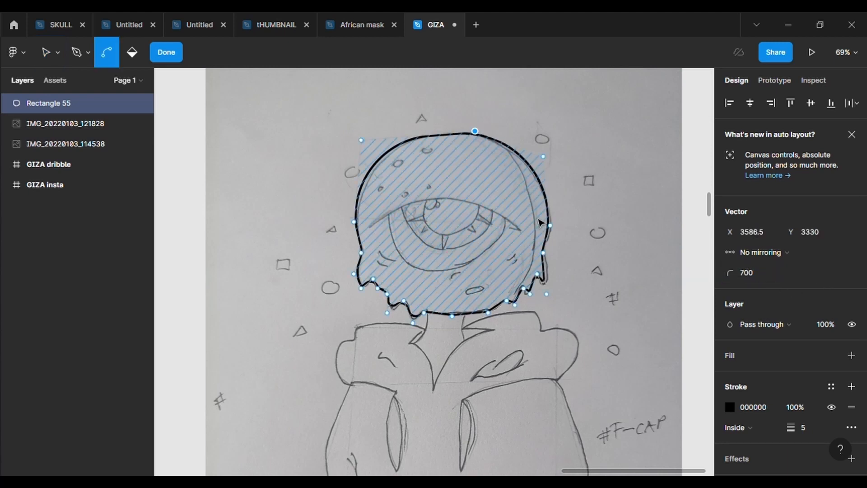
pyautogui.hotkey('ctrl', 'z')
pyautogui.hotkey('ctrl', 'z')
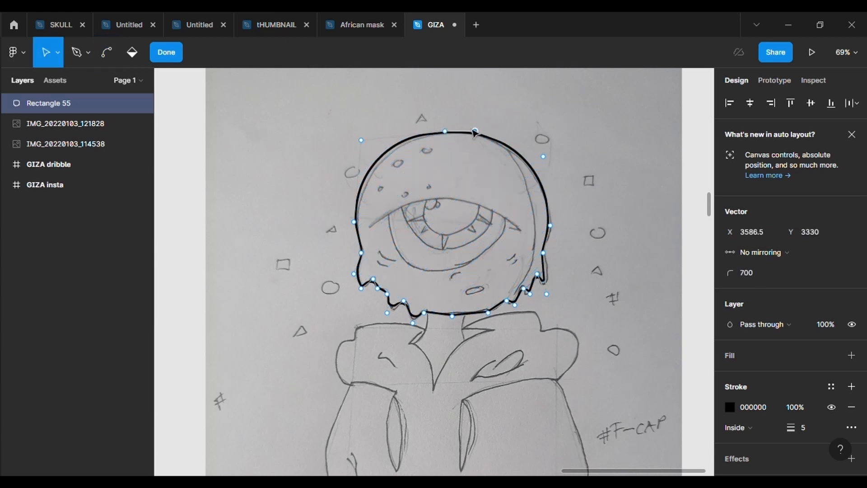
# Move the head outline's two upper corner points inward and set the leftmost drip's tip point to radius 700.
pyautogui.moveTo(362, 142); pyautogui.dragTo(374, 143)
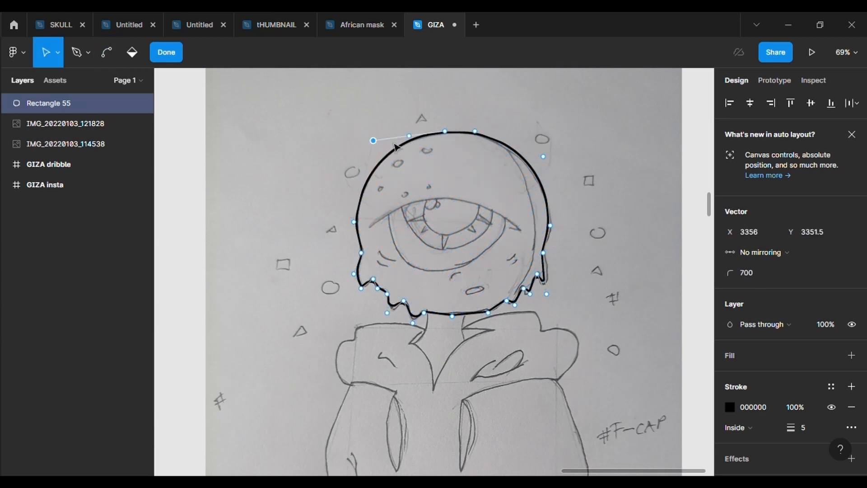
pyautogui.moveTo(545, 159); pyautogui.dragTo(542, 164)
pyautogui.click(361, 287)
pyautogui.click(755, 274)
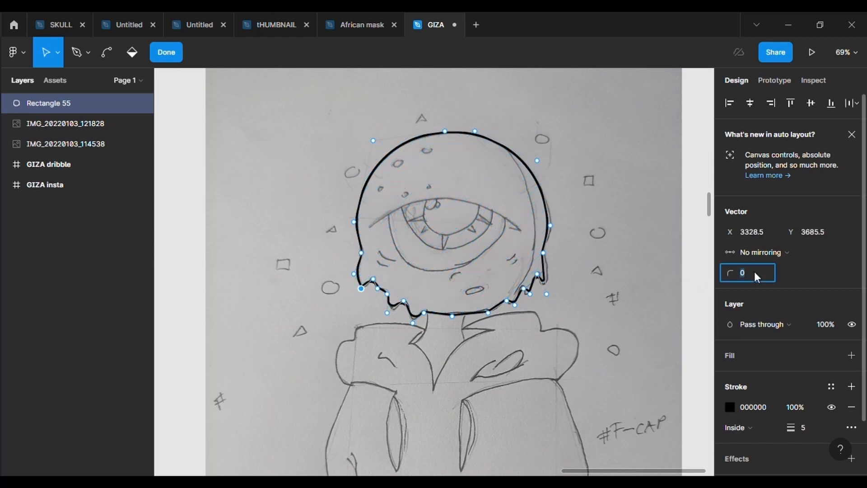
pyautogui.write('700')
pyautogui.press('Return')
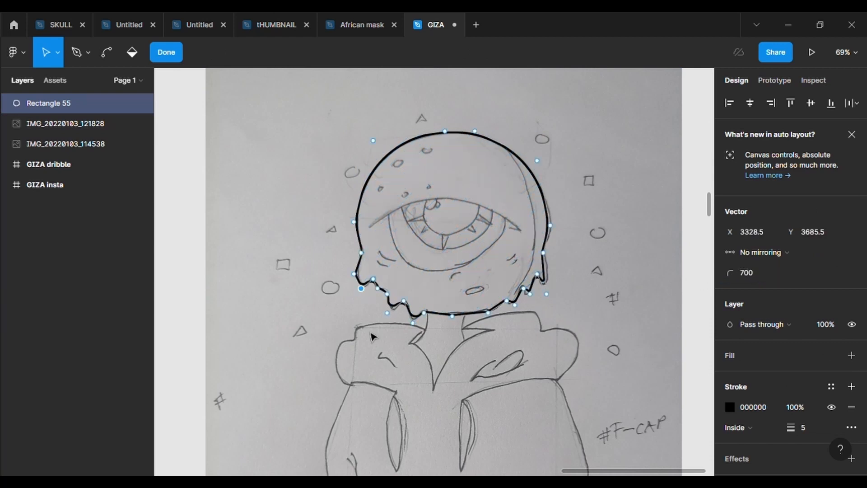
# Adjust the left cheek point above the drips to the sketch line and finish editing the head outline.
pyautogui.moveTo(360, 281); pyautogui.dragTo(357, 269)
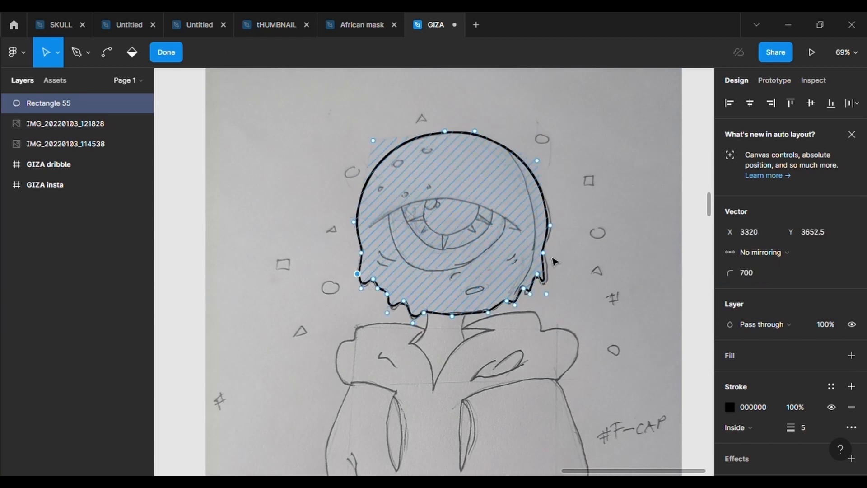
pyautogui.press('Escape')
pyautogui.click(615, 269)
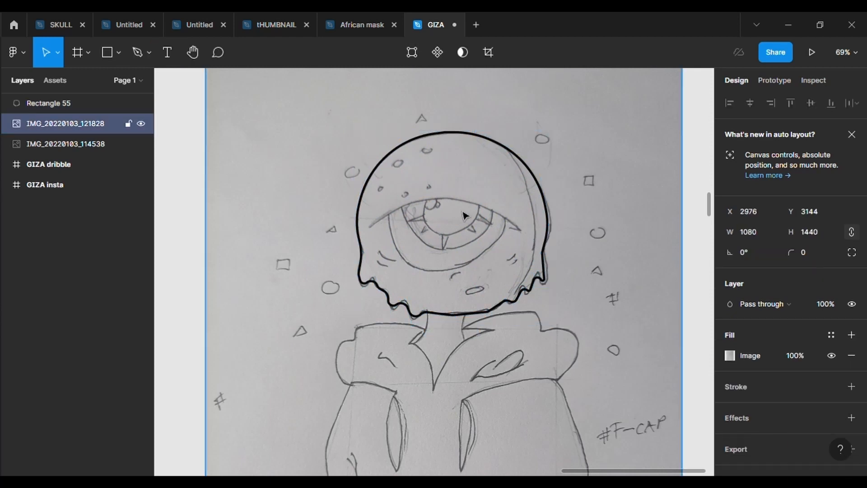
# Draw a tilted, black-outlined ellipse over the forehead's upper-left spot and place a copy about 32 × 16 on the spot beside it.
pyautogui.click(117, 54)
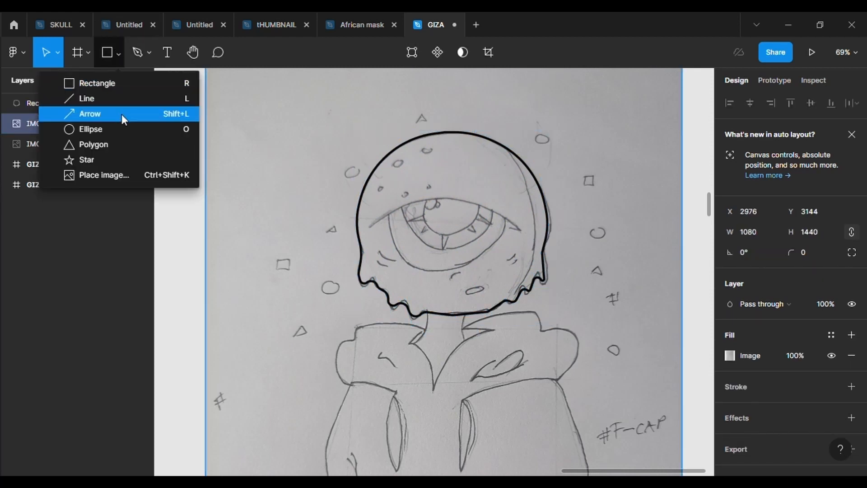
pyautogui.click(124, 127)
pyautogui.hotkey('ctrl', 'c')
pyautogui.hotkey('ctrl', 'v')
pyautogui.moveTo(392, 160)
pyautogui.mouseDown()
pyautogui.moveTo(404, 167)
pyautogui.moveTo(427, 154)
pyautogui.moveTo(445, 170)
pyautogui.mouseUp()
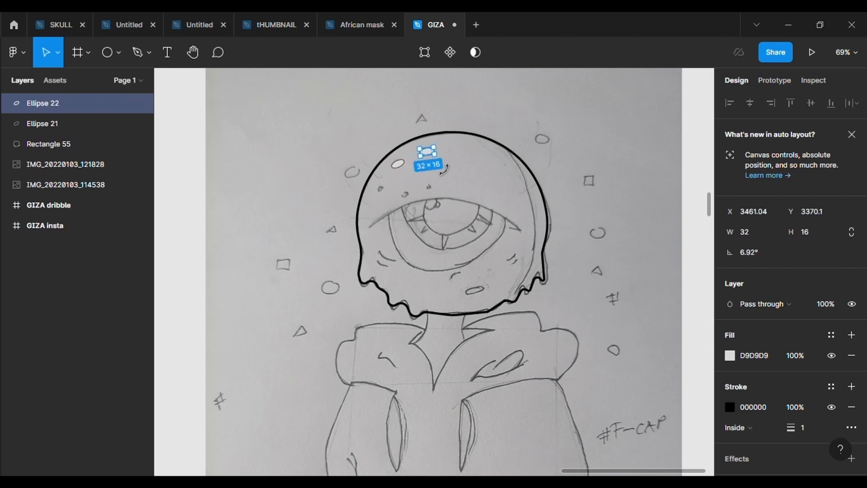
pyautogui.click(445, 176)
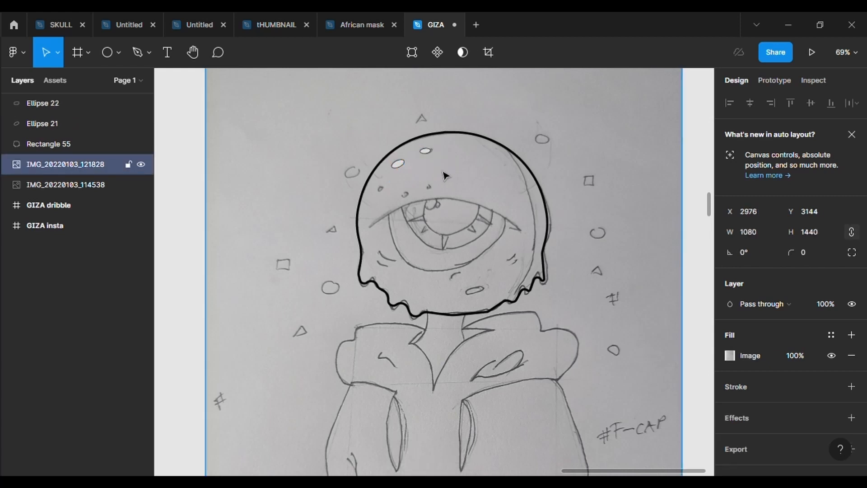
# Paste another ellipse copy and fit it near the small spot lower on the forehead's left side.
pyautogui.hotkey('ctrl', 'v')
pyautogui.moveTo(398, 163); pyautogui.dragTo(384, 196)
pyautogui.click(387, 189)
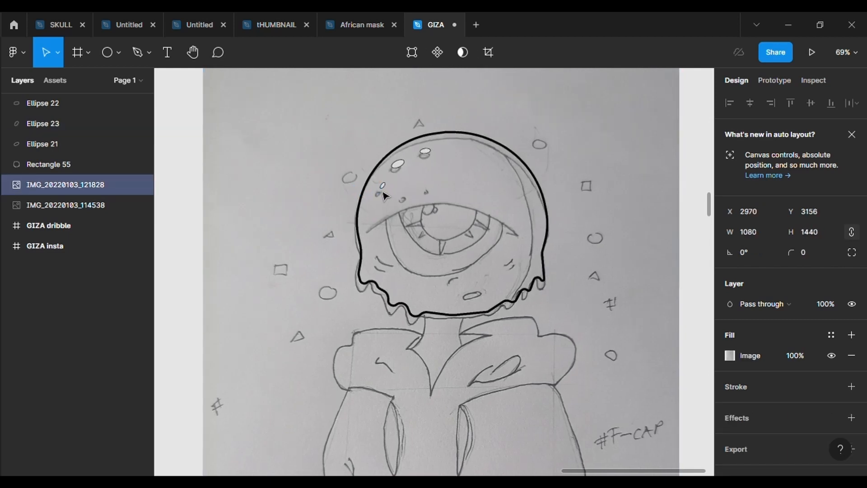
# Copy the small 16.86 × 8.43 ellipse onto the two remaining forehead spots just above the eye.
pyautogui.click(385, 191)
pyautogui.hotkey('ctrl', 'c')
pyautogui.hotkey('ctrl', 'v')
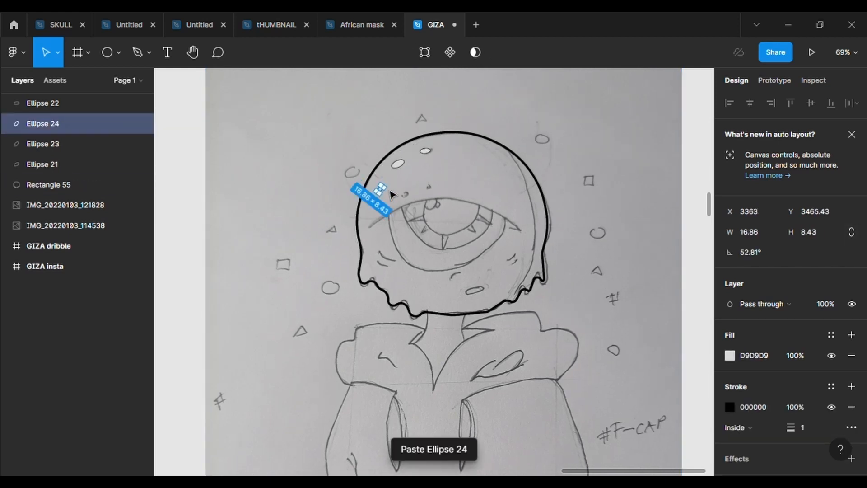
pyautogui.moveTo(385, 192); pyautogui.dragTo(451, 187)
pyautogui.hotkey('ctrl', 'c')
pyautogui.hotkey('ctrl', 'v')
pyautogui.hotkey('ctrl', 'c')
pyautogui.hotkey('ctrl', 'v')
pyautogui.click(501, 173)
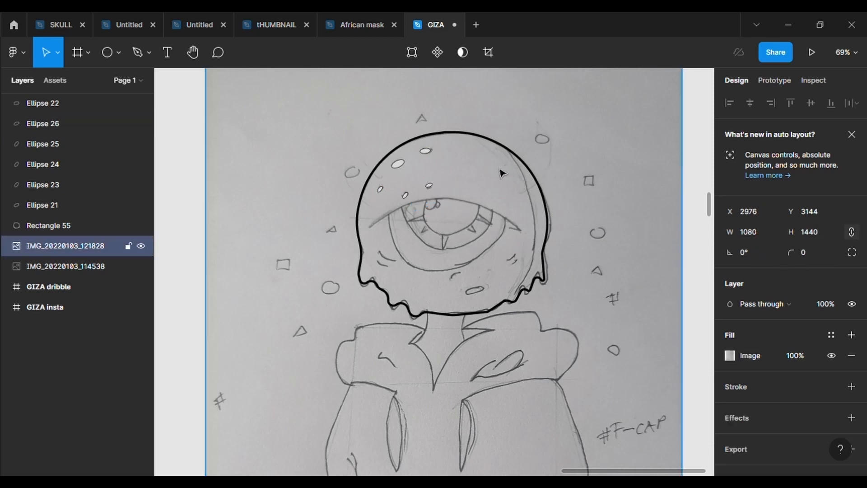
# Draw an unfilled ellipse about 270 × 211 with a 50% arc and black stroke 5, positioned over the sketched eye.
pyautogui.click(109, 51)
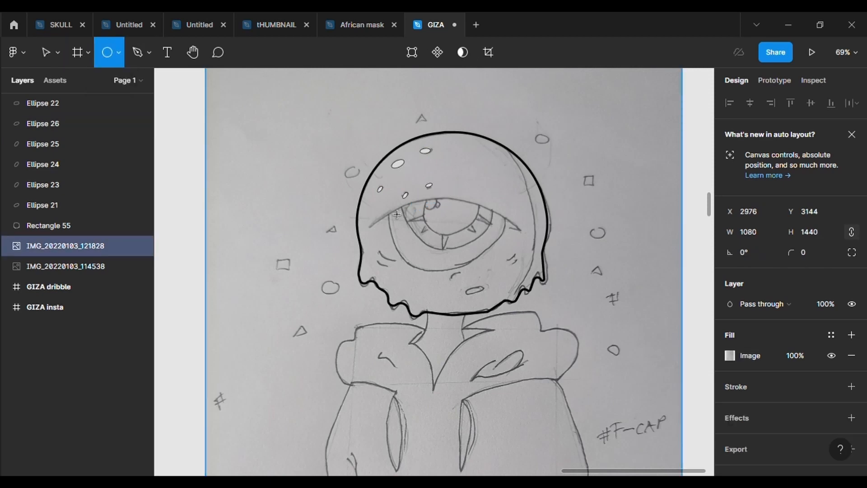
pyautogui.moveTo(391, 186); pyautogui.dragTo(509, 279)
pyautogui.click(851, 376)
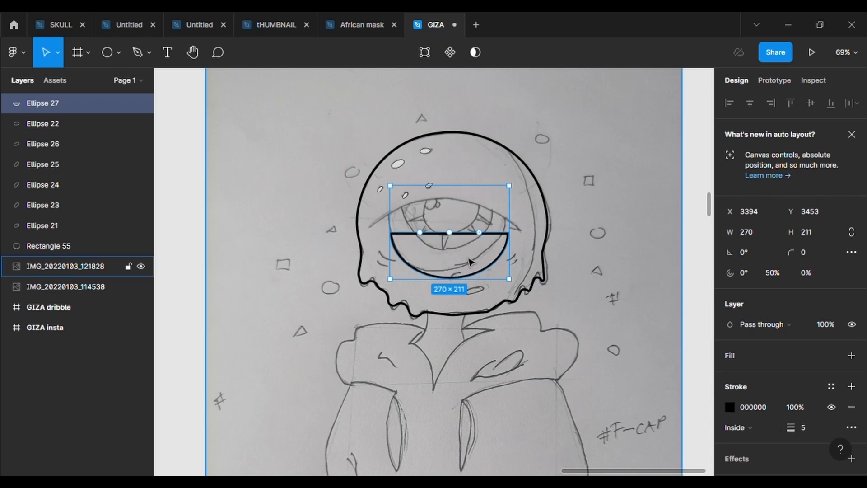
pyautogui.scroll(5, 470, 261)
pyautogui.moveTo(459, 284); pyautogui.dragTo(454, 270)
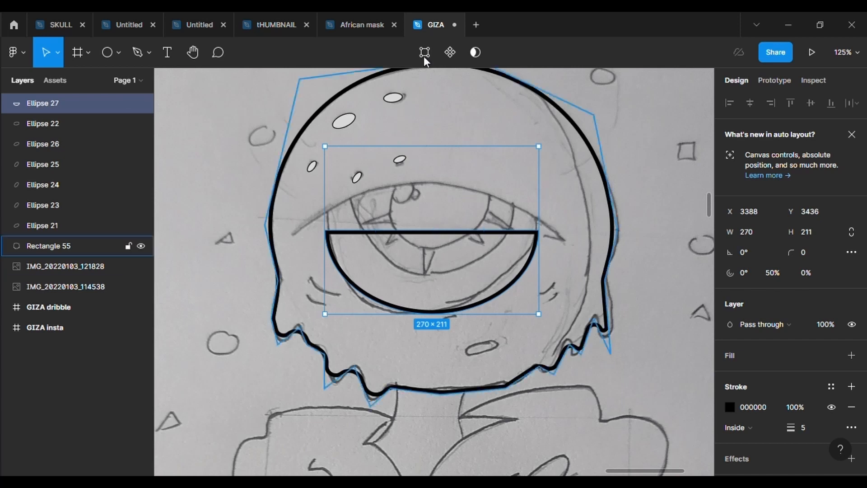
# Reshape the half ellipse by moving both corner points and the top centre point onto the sketched eyelid line.
pyautogui.click(424, 53)
pyautogui.moveTo(327, 231); pyautogui.dragTo(327, 213)
pyautogui.moveTo(537, 232); pyautogui.dragTo(543, 222)
pyautogui.moveTo(435, 316); pyautogui.dragTo(419, 321)
pyautogui.hotkey('ctrl', 'z')
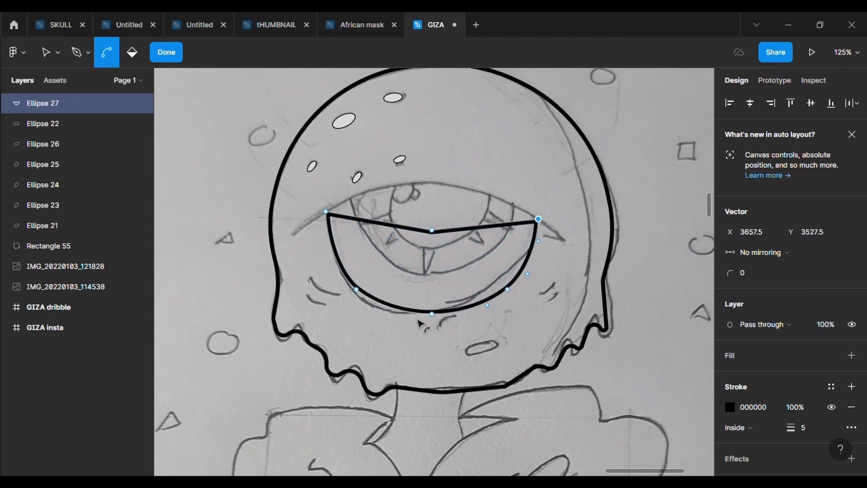
pyautogui.moveTo(435, 231); pyautogui.dragTo(435, 182)
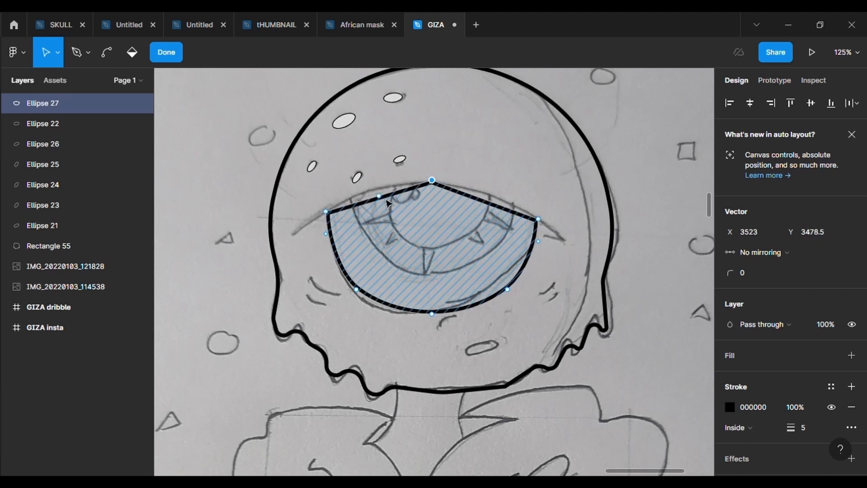
# Pull the midpoints of both upper eye edges out to the eyelid curve and set the right one's corner radius to 60.
pyautogui.moveTo(379, 196)
pyautogui.mouseDown()
pyautogui.moveTo(382, 170)
pyautogui.moveTo(370, 188)
pyautogui.mouseUp()
pyautogui.moveTo(487, 200); pyautogui.dragTo(494, 195)
pyautogui.click(770, 275)
pyautogui.write('6')
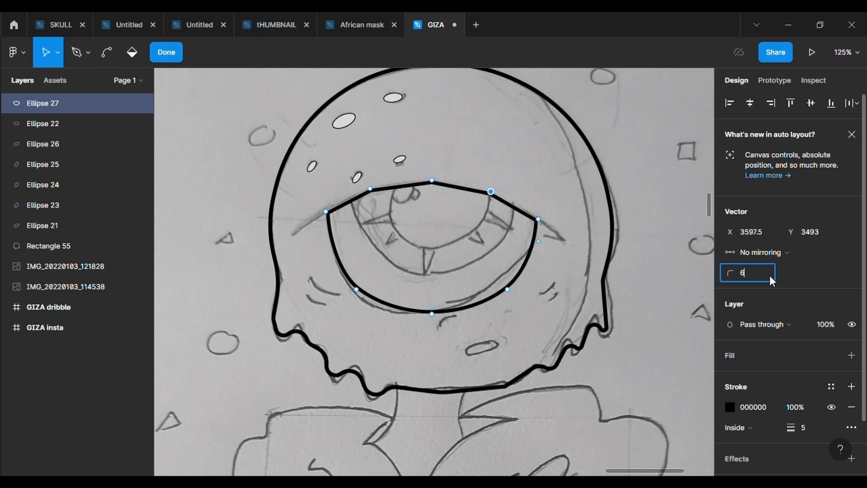
pyautogui.write('0')
pyautogui.press('Return')
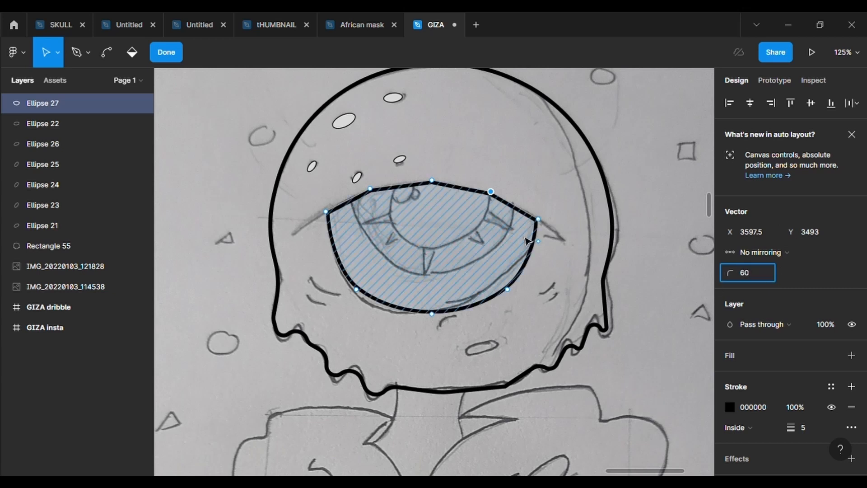
# Round the eye outline's upper edge to follow the sketched eyelid curve and finish editing the shape.
pyautogui.press('Escape')
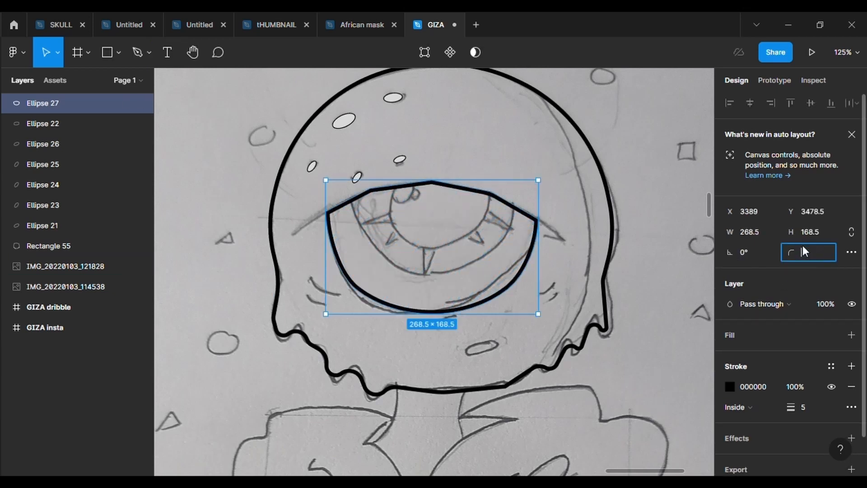
pyautogui.hotkey('ctrl', 'z')
pyautogui.click(531, 315)
pyautogui.hotkey('ctrl', 'z')
pyautogui.press('p')
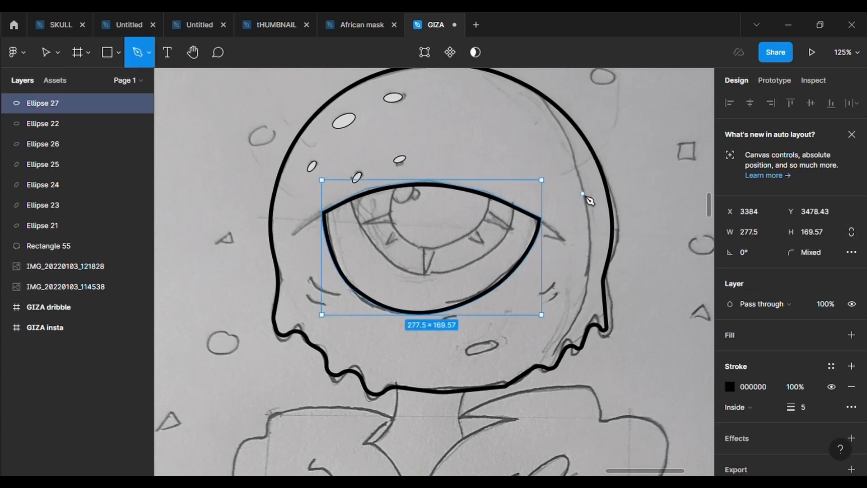
pyautogui.press('v')
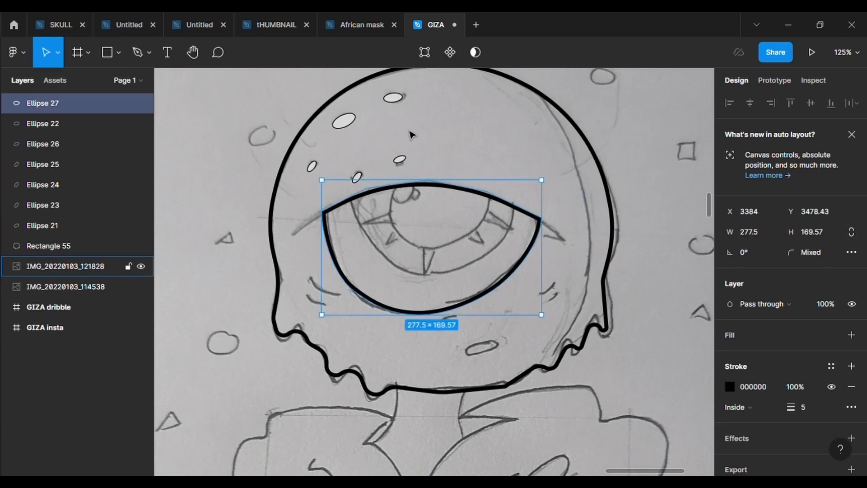
# Draw a black crease line about 42 × 27 with stroke 5 from the eye's left corner along the sketch.
pyautogui.click(398, 160)
pyautogui.click(132, 56)
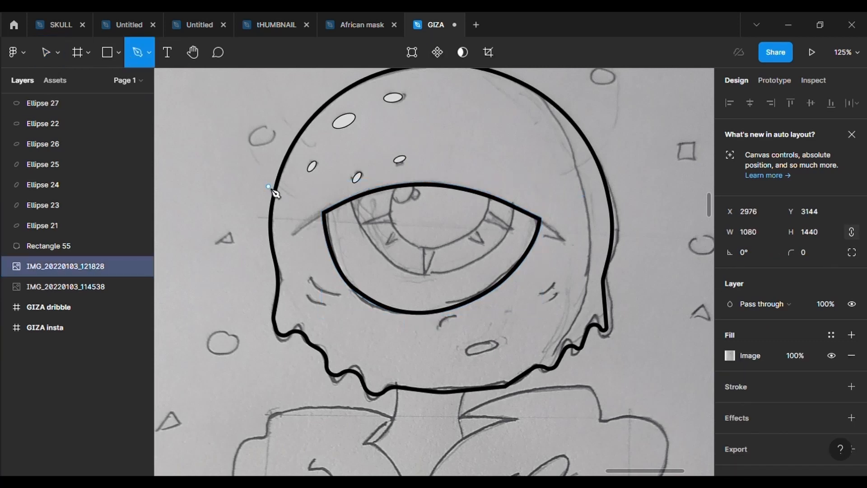
pyautogui.click(292, 234)
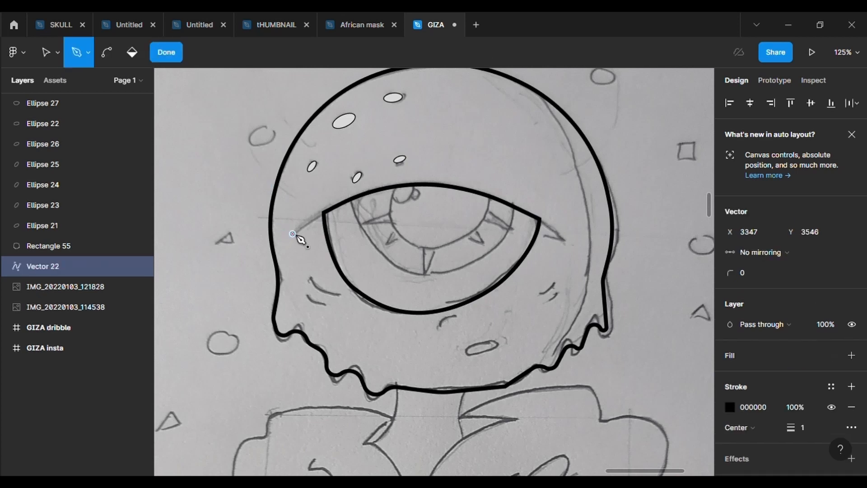
pyautogui.click(332, 216)
pyautogui.press('Escape')
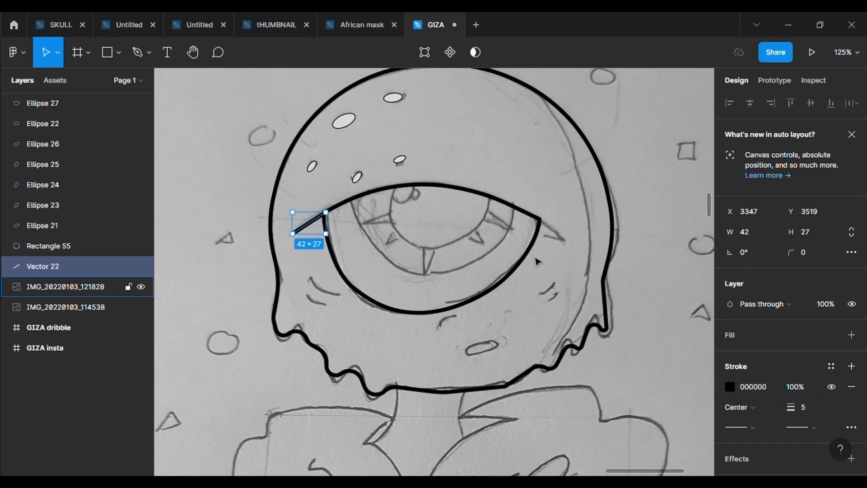
# Draw the hooked crease line extending from the eye's right corner with black stroke 5.
pyautogui.click(512, 179)
pyautogui.press('p')
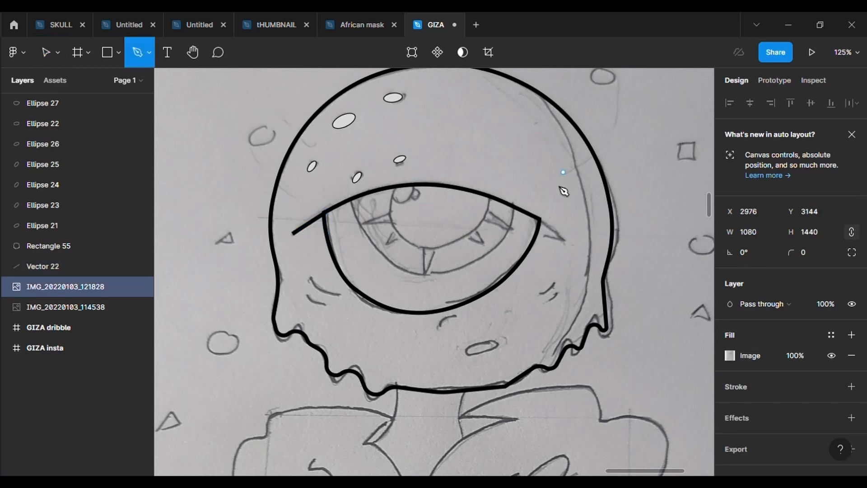
pyautogui.click(537, 220)
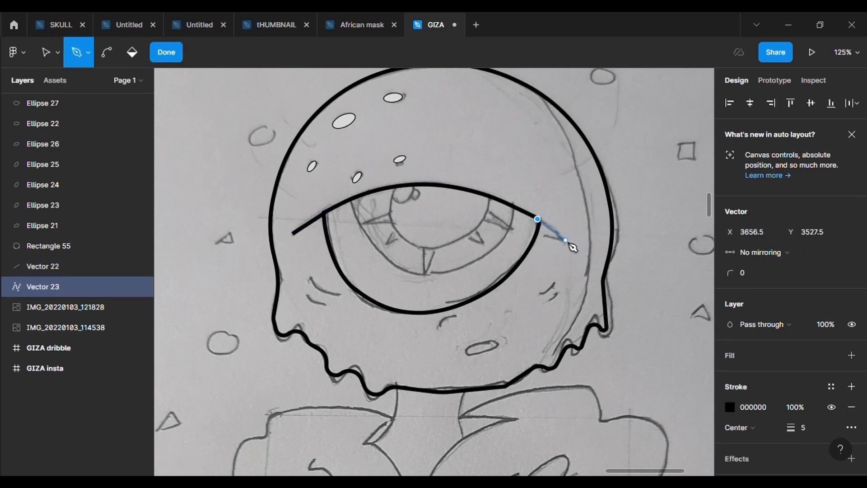
pyautogui.click(565, 240)
pyautogui.press('Escape')
pyautogui.press('Escape')
# Duplicate the eye outline and shrink the copy to fit the sketched iris inside it.
pyautogui.click(366, 192)
pyautogui.click(331, 237)
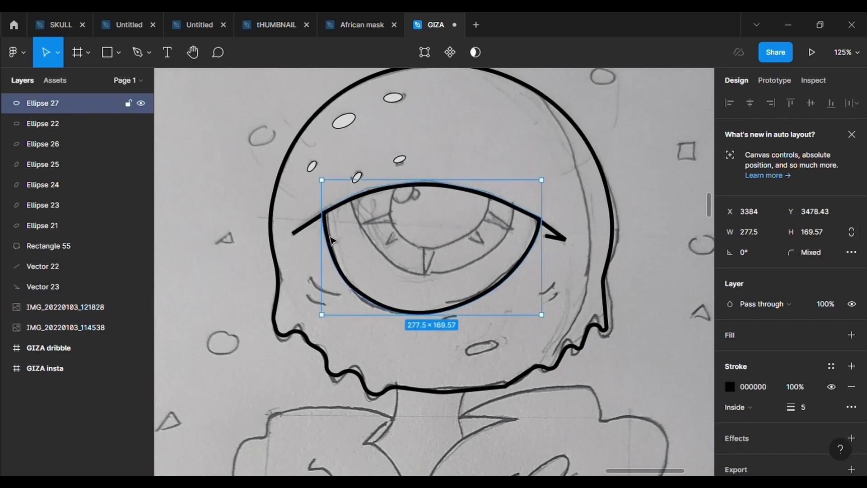
pyautogui.hotkey('ctrl', 'c')
pyautogui.hotkey('ctrl', 'v')
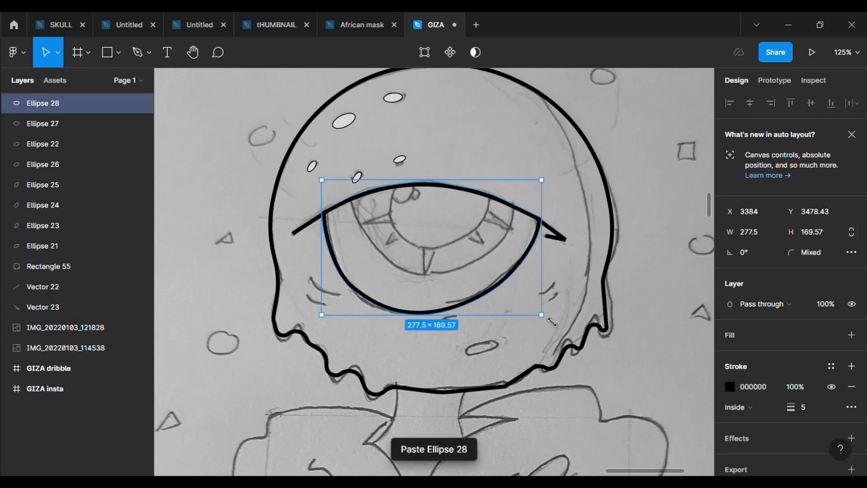
pyautogui.moveTo(552, 322); pyautogui.dragTo(487, 281)
# Move the iris outline's upper-right corner point onto the eyelid line and finish editing the shape.
pyautogui.doubleClick(407, 240)
pyautogui.scroll(5, 407, 240)
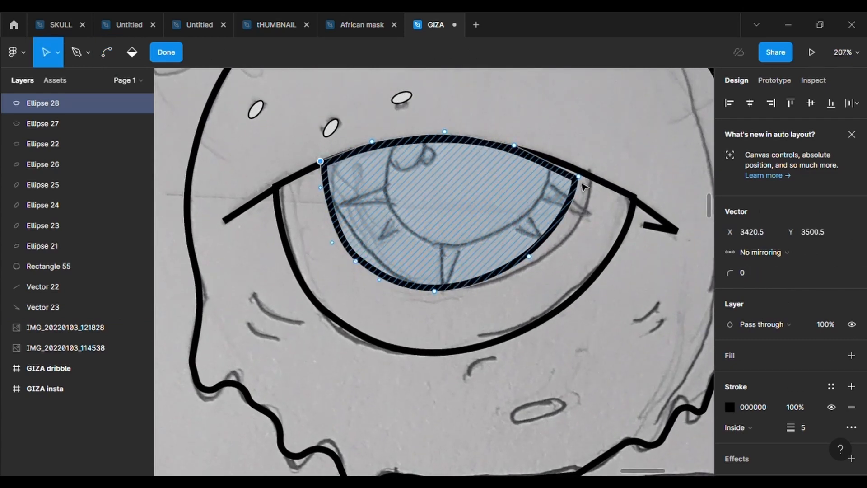
pyautogui.moveTo(579, 177); pyautogui.dragTo(604, 190)
pyautogui.moveTo(594, 174); pyautogui.dragTo(596, 175)
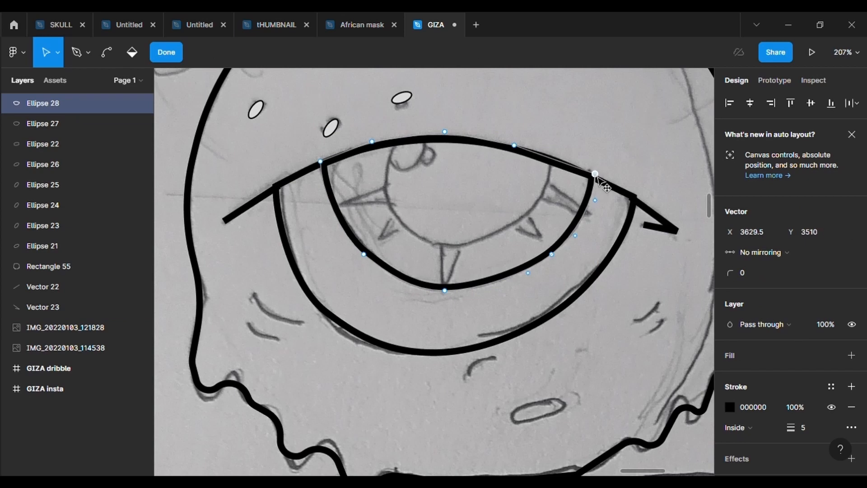
pyautogui.press('Escape')
pyautogui.click(638, 167)
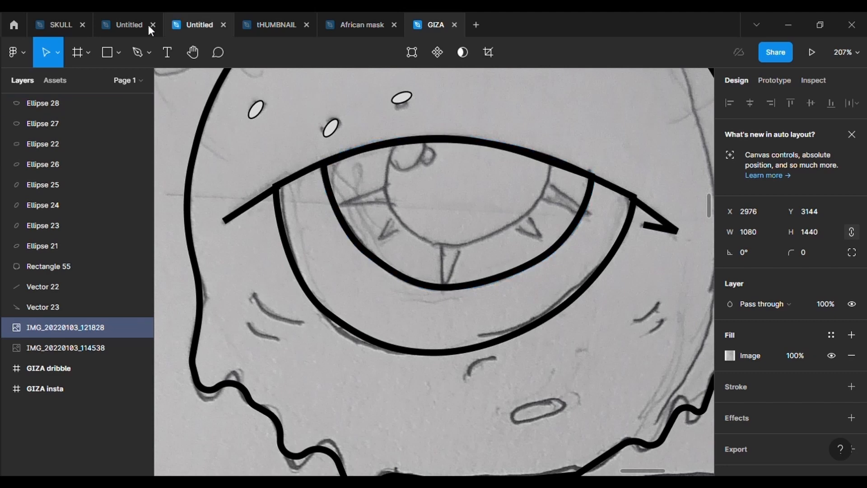
# Draw an ellipse about 109 × 78 over the sketched pupil.
pyautogui.click(109, 52)
pyautogui.click(118, 52)
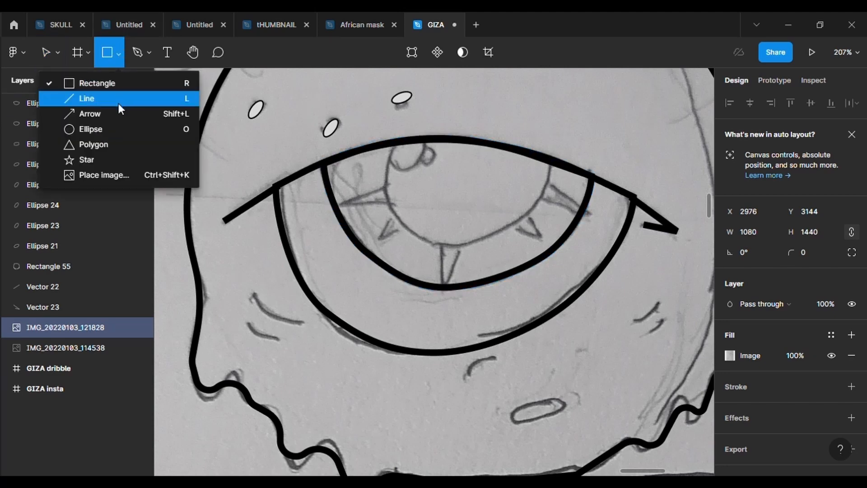
pyautogui.click(119, 129)
pyautogui.moveTo(392, 150)
pyautogui.mouseDown()
pyautogui.moveTo(482, 236)
pyautogui.moveTo(533, 237)
pyautogui.mouseUp()
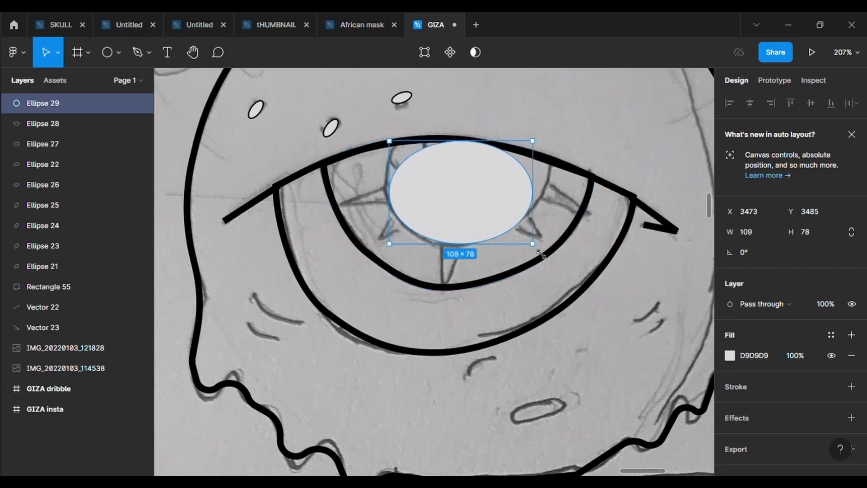
# Give the pupil ellipse a black stroke of 5 and remove its fill.
pyautogui.scroll(3, 446, 135)
pyautogui.click(768, 386)
pyautogui.click(817, 432)
pyautogui.write('5')
pyautogui.press('Return')
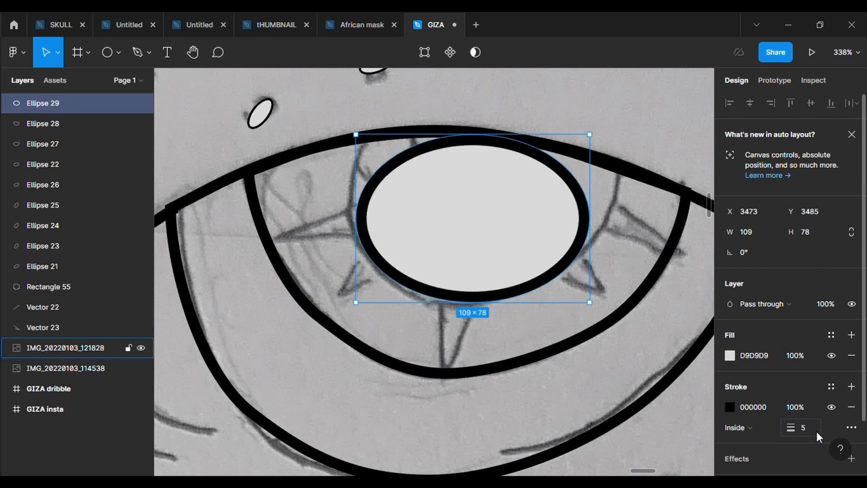
pyautogui.click(852, 407)
pyautogui.hotkey('ctrl', 'z')
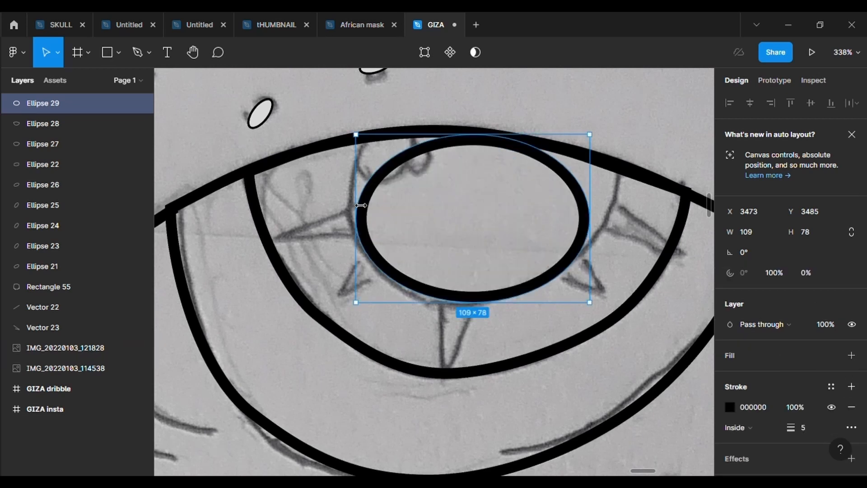
# Enlarge the pupil ellipse to about 128 × 100, cut its arc to 63.52% and rotate it to 23.64° to match the sketch.
pyautogui.click(757, 235)
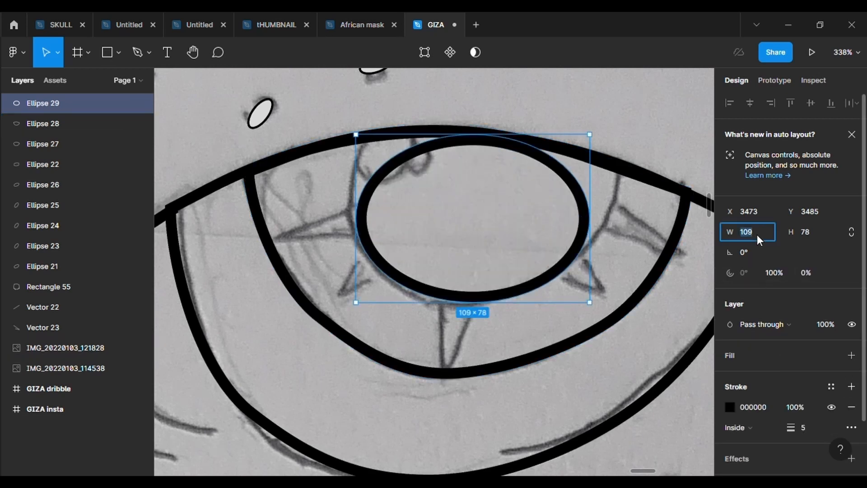
pyautogui.hotkey('ctrl', 'z')
pyautogui.moveTo(335, 205); pyautogui.dragTo(342, 199)
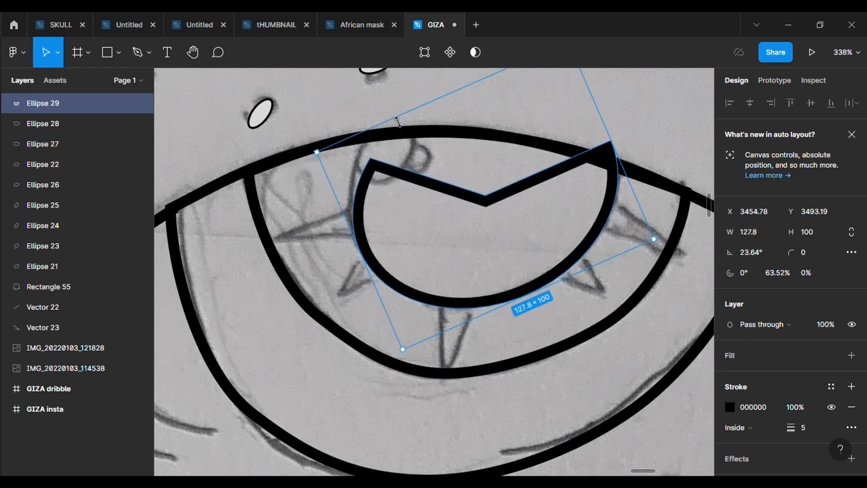
pyautogui.moveTo(398, 121); pyautogui.dragTo(393, 116)
# Move the pupil shape's upper-right corner and centre notch points onto the eyelid line.
pyautogui.doubleClick(613, 140)
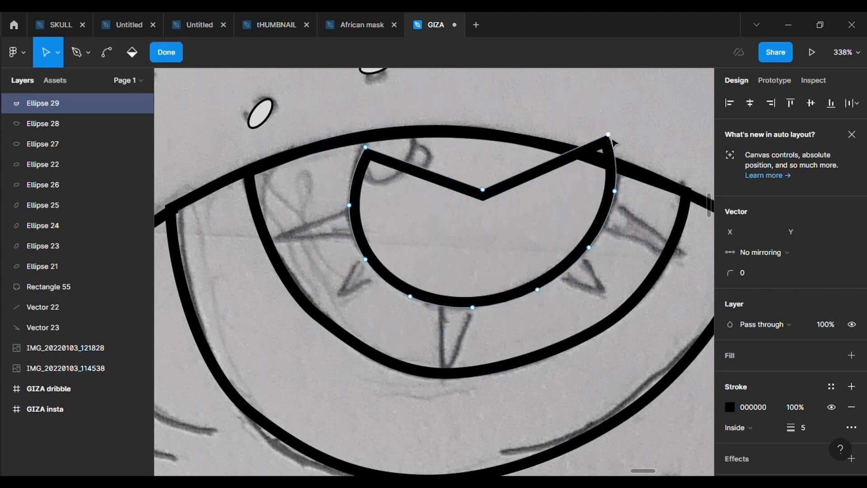
pyautogui.moveTo(613, 140); pyautogui.dragTo(625, 171)
pyautogui.moveTo(482, 189); pyautogui.dragTo(474, 133)
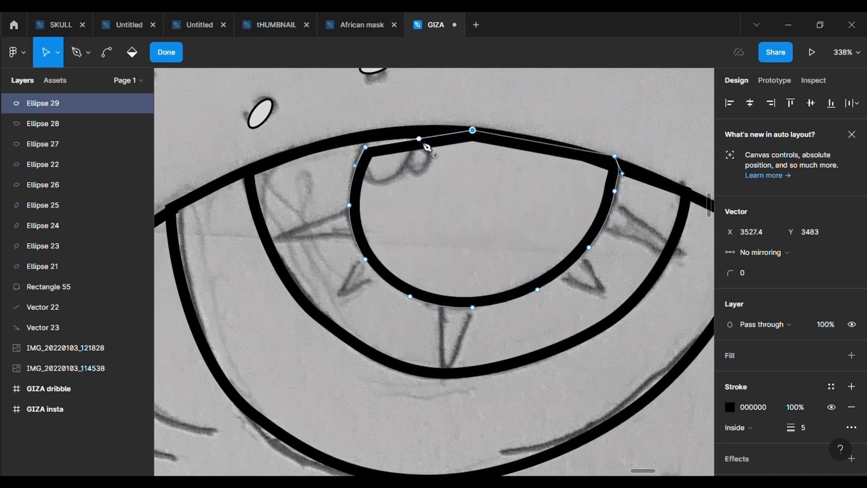
# Shift the midpoint of the pupil's upper-left edge onto the eyelid line and set its corner radius to 500.
pyautogui.moveTo(420, 140); pyautogui.dragTo(397, 134)
pyautogui.click(754, 271)
pyautogui.write('500')
pyautogui.press('Return')
# Set the corner radius of the pupil's top centre point to 500 and finish editing the shape.
pyautogui.click(487, 142)
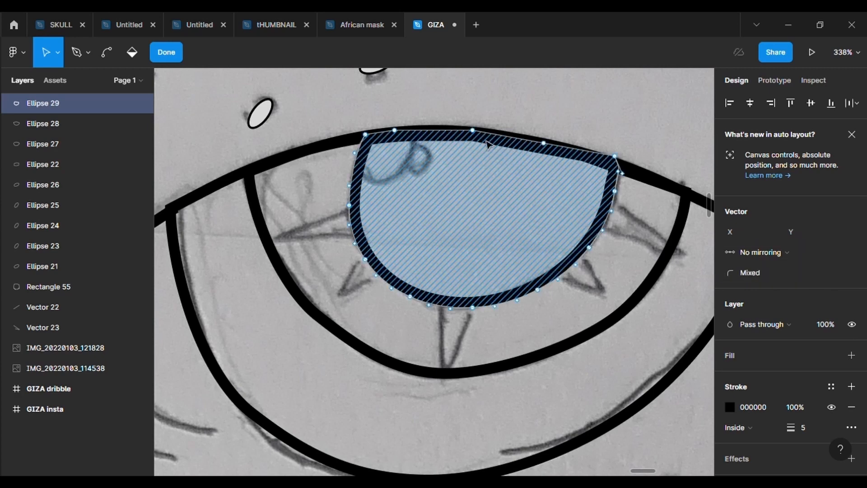
pyautogui.click(472, 130)
pyautogui.click(761, 268)
pyautogui.write('500')
pyautogui.press('Return')
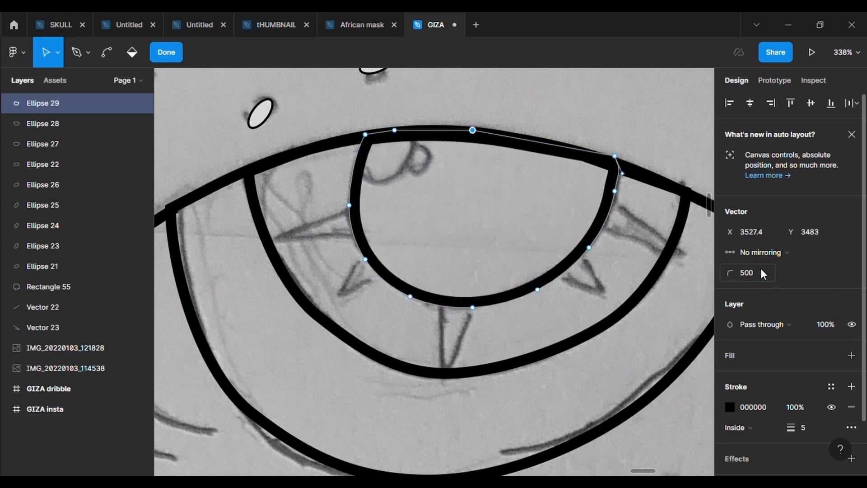
pyautogui.click(578, 187)
pyautogui.press('Escape')
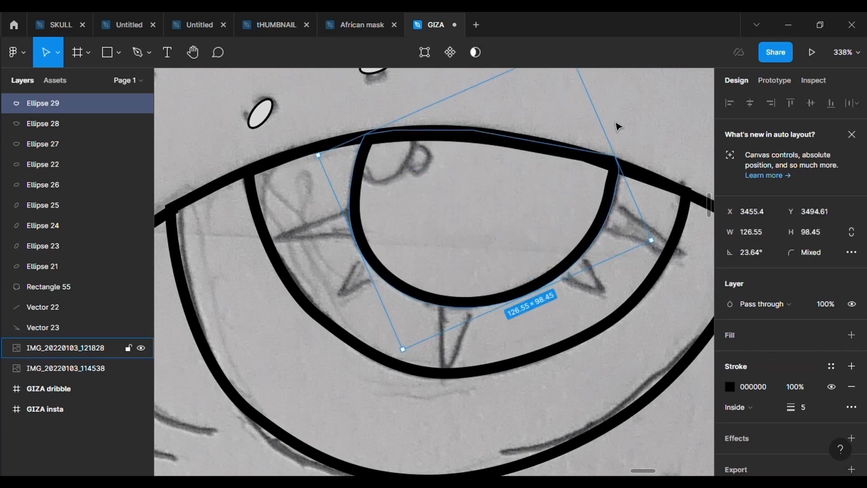
# Pull the midpoint of the pupil's upper-right edge out to the eyelid line.
pyautogui.click(618, 126)
pyautogui.scroll(2, 618, 126)
pyautogui.click(544, 182)
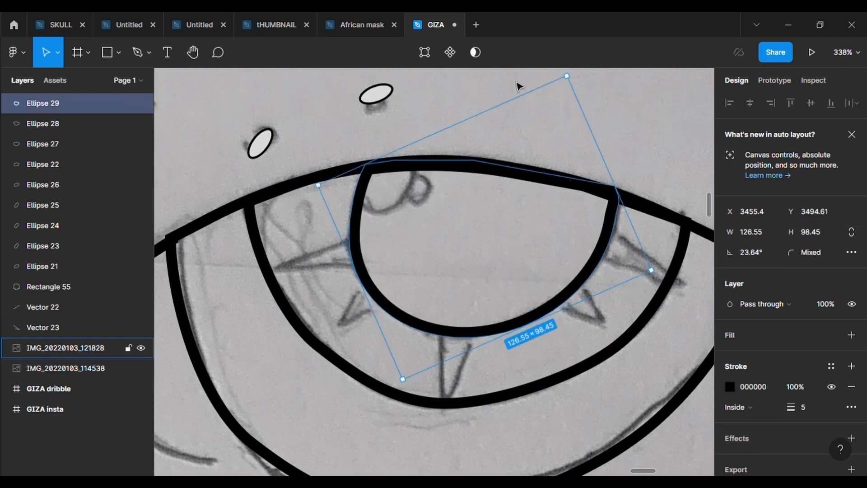
pyautogui.press('Return')
pyautogui.moveTo(549, 177)
pyautogui.mouseDown()
pyautogui.moveTo(591, 184)
pyautogui.moveTo(565, 176)
pyautogui.mouseUp()
pyautogui.press('Escape')
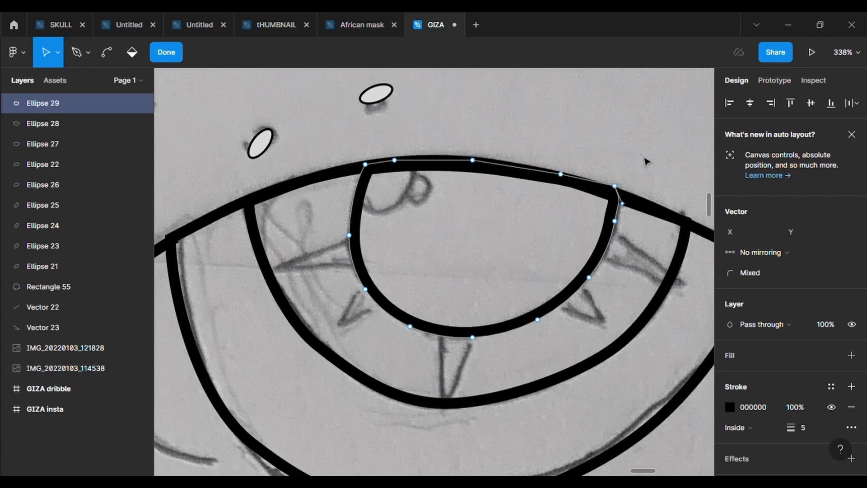
# Finish editing the pupil shape.
pyautogui.click(649, 161)
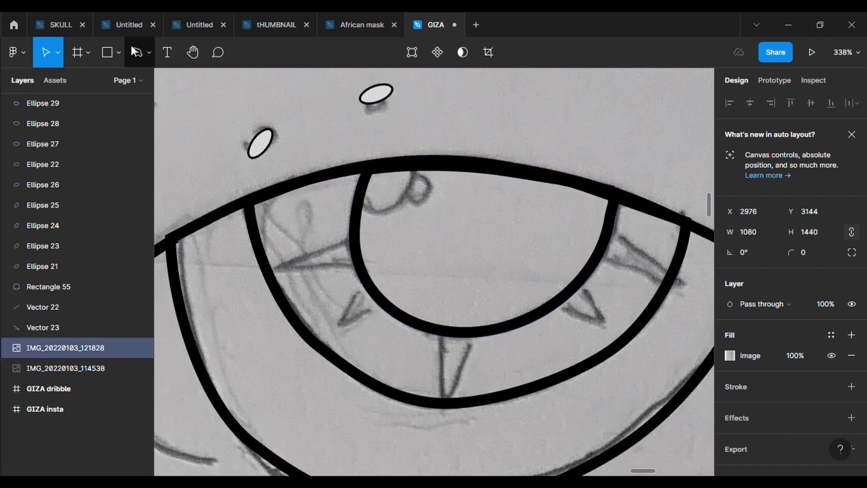
pyautogui.click(120, 52)
pyautogui.click(130, 125)
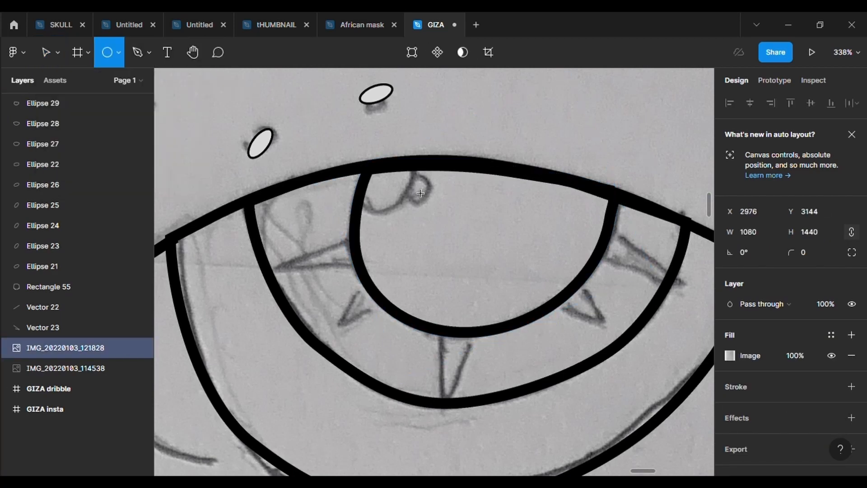
pyautogui.moveTo(375, 189); pyautogui.dragTo(475, 286)
pyautogui.press('Delete')
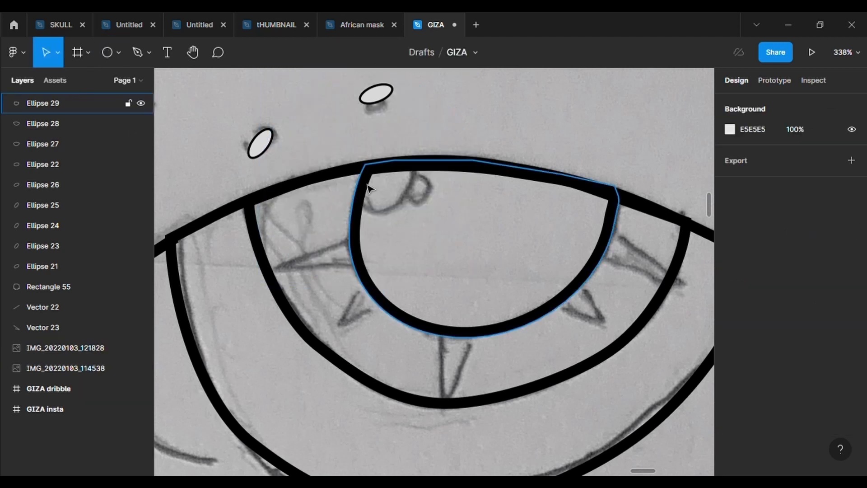
# Draw a highlight ellipse about 27 × 21 in the pupil's upper-left corner, with a black inside stroke of 3 and no fill.
pyautogui.click(108, 53)
pyautogui.moveTo(365, 182)
pyautogui.mouseDown()
pyautogui.moveTo(423, 226)
pyautogui.moveTo(388, 195)
pyautogui.mouseUp()
pyautogui.click(851, 387)
pyautogui.click(852, 356)
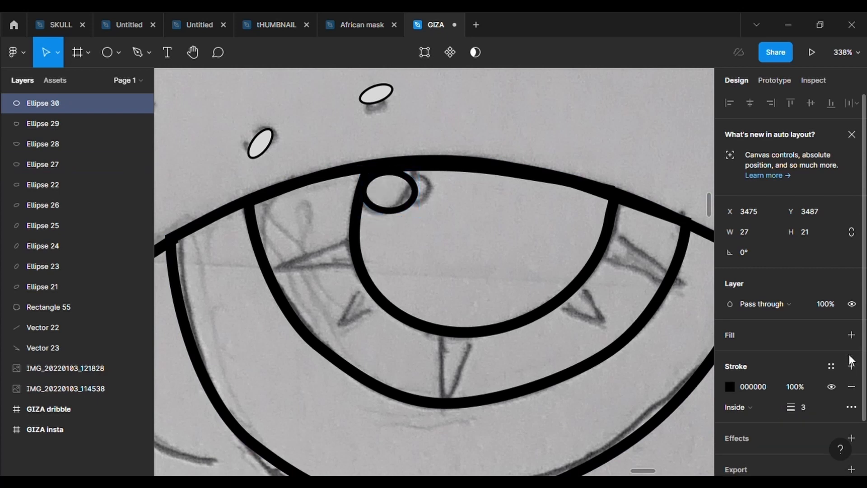
pyautogui.press('Return')
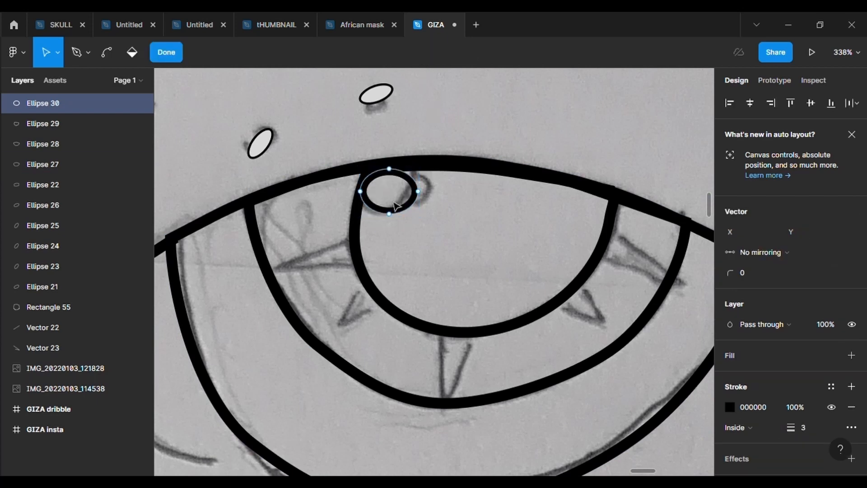
pyautogui.press('Escape')
# Cut the highlight ellipse into an arc open at the top, rotate it to the sketched highlight, and open it for point editing.
pyautogui.scroll(5, 404, 198)
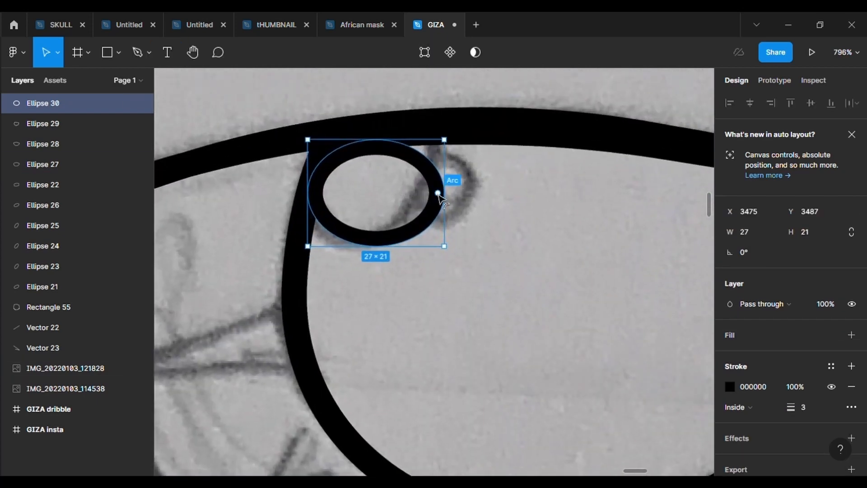
pyautogui.moveTo(451, 181); pyautogui.dragTo(381, 151)
pyautogui.moveTo(451, 263); pyautogui.dragTo(464, 171)
pyautogui.click(425, 52)
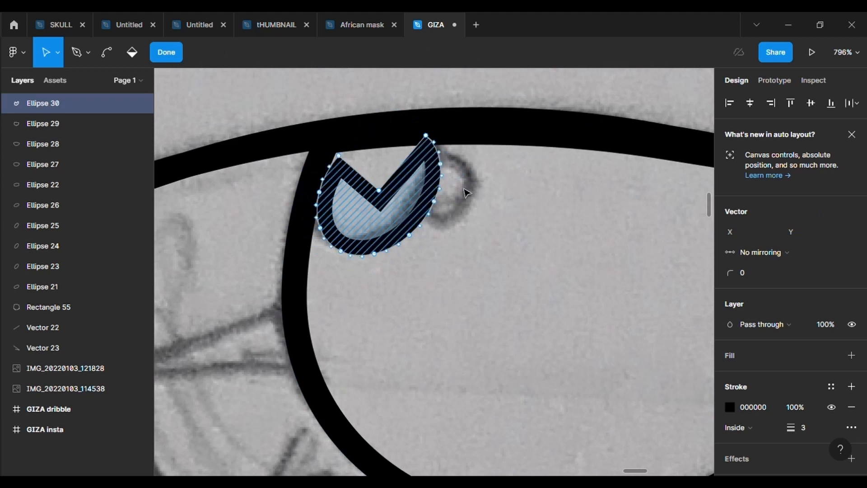
pyautogui.hotkey('ctrl', 'z')
pyautogui.click(424, 52)
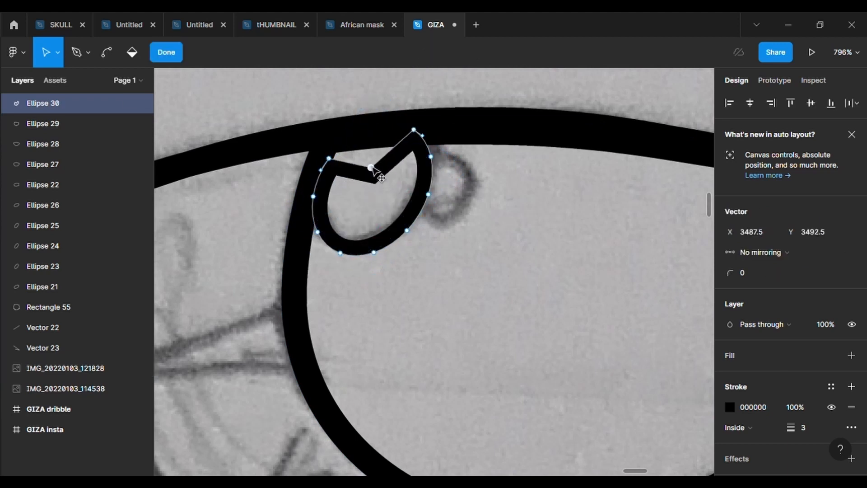
# Move the highlight's centre notch point up onto the eyelid line, set its corner radius to 500, and finish editing.
pyautogui.moveTo(372, 167); pyautogui.dragTo(350, 140)
pyautogui.click(774, 272)
pyautogui.write('500')
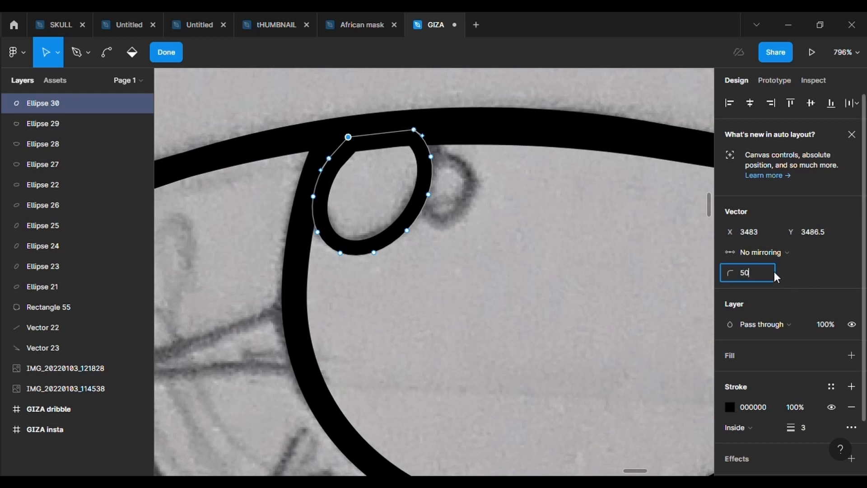
pyautogui.press('Return')
pyautogui.press('Escape')
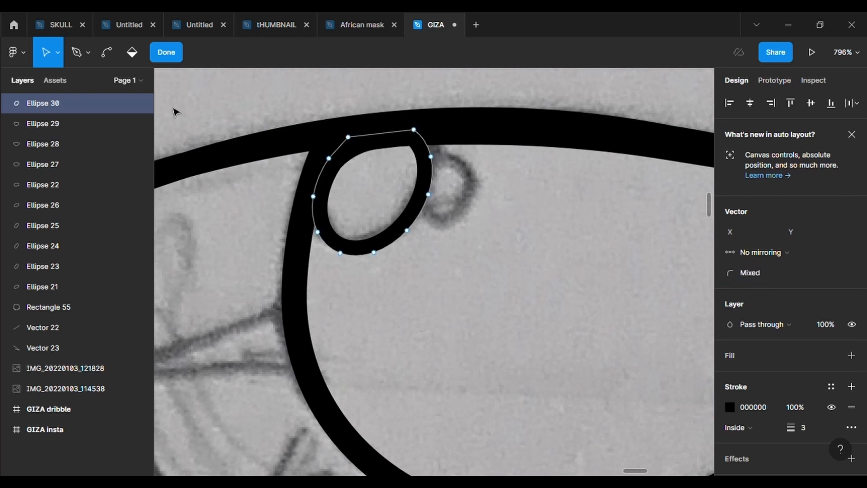
pyautogui.press('Escape')
# Draw a small outlined circle just beside the pupil highlight.
pyautogui.click(113, 52)
pyautogui.click(177, 126)
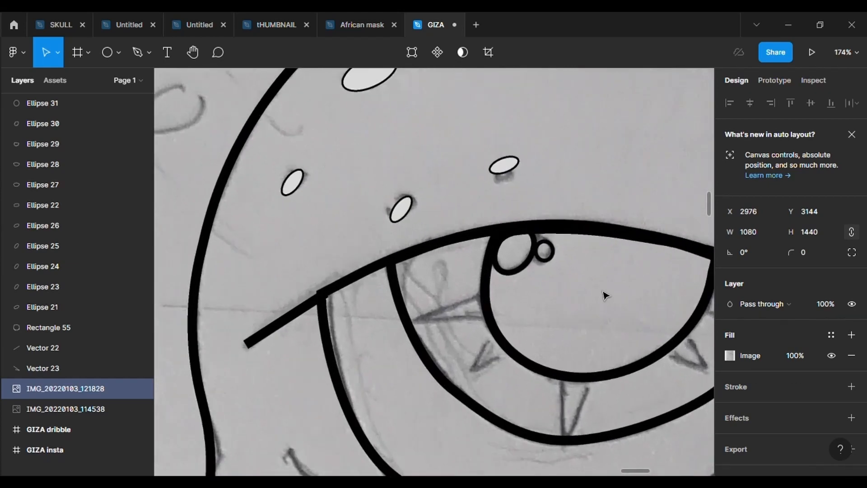
# Draw long, narrow triangles over the sketched iris spikes to the left of, below, and to the right of the pupil.
pyautogui.scroll(5, 606, 296)
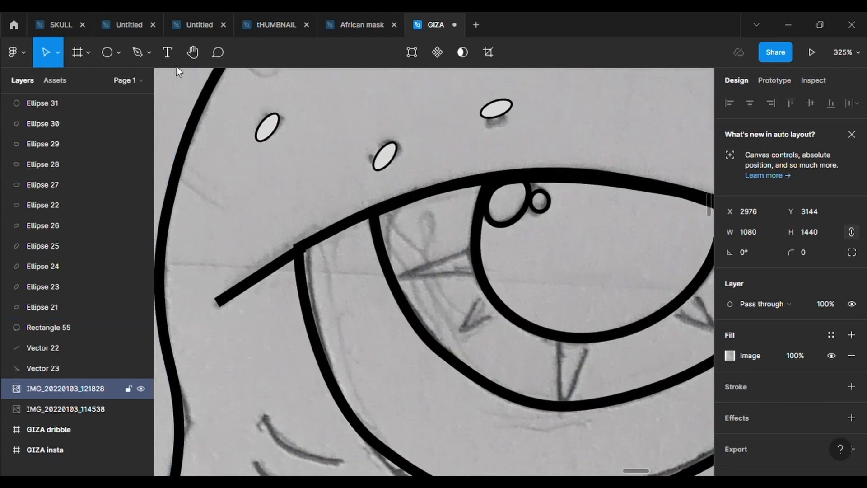
pyautogui.click(118, 53)
pyautogui.click(139, 140)
pyautogui.moveTo(406, 271)
pyautogui.mouseDown()
pyautogui.moveTo(493, 290)
pyautogui.moveTo(422, 333)
pyautogui.mouseUp()
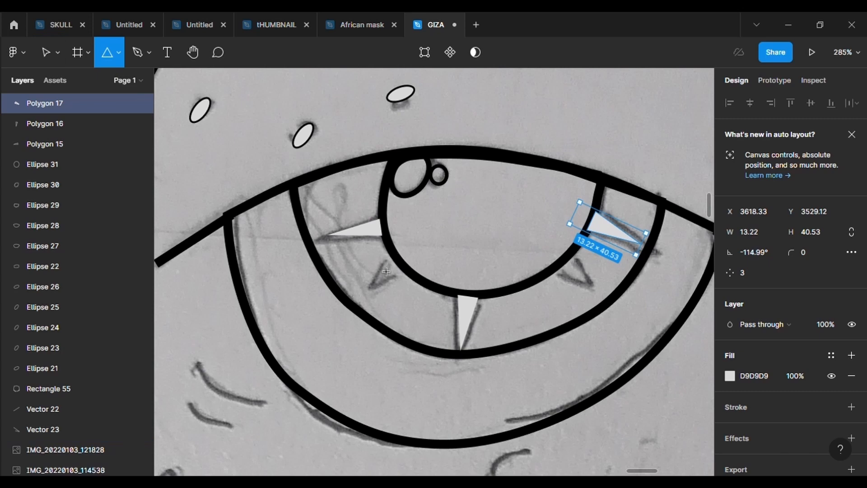
# Draw a small triangle on the iris's lower-left spike and place a horizontally flipped copy on the lower-right spike.
pyautogui.moveTo(387, 271); pyautogui.dragTo(577, 277)
pyautogui.hotkey('ctrl', 'c')
pyautogui.hotkey('ctrl', 'v')
pyautogui.hotkey('shift', 'h')
pyautogui.click(541, 312)
# Draw an unfilled neck rectangle below the head with a black stroke of 5, and widen its top corners outward.
pyautogui.scroll(-10, 542, 314)
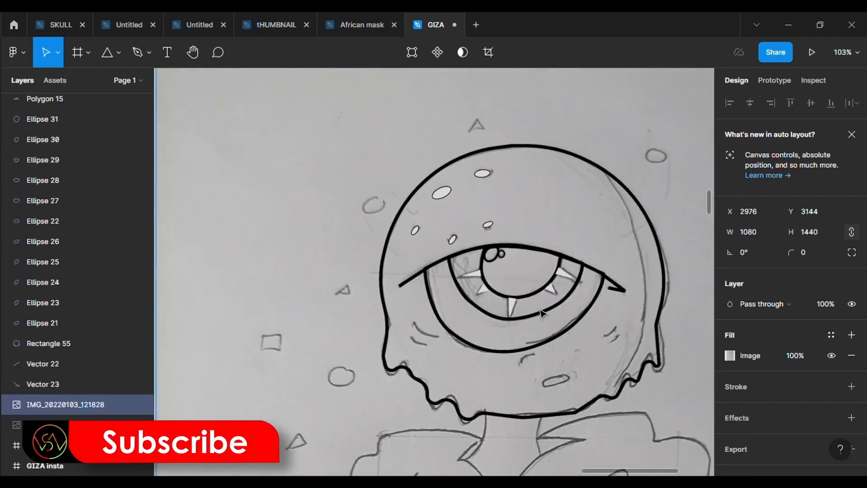
pyautogui.scroll(-1, 543, 313)
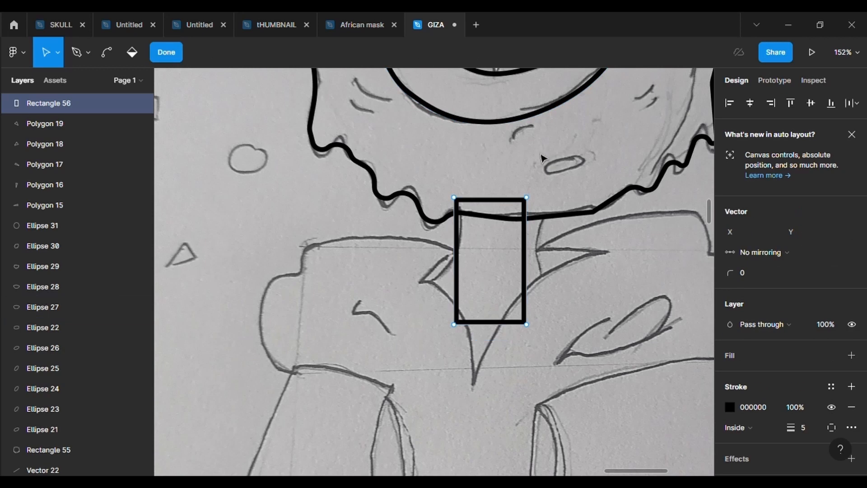
pyautogui.scroll(3, 484, 182)
pyautogui.moveTo(552, 208); pyautogui.dragTo(580, 207)
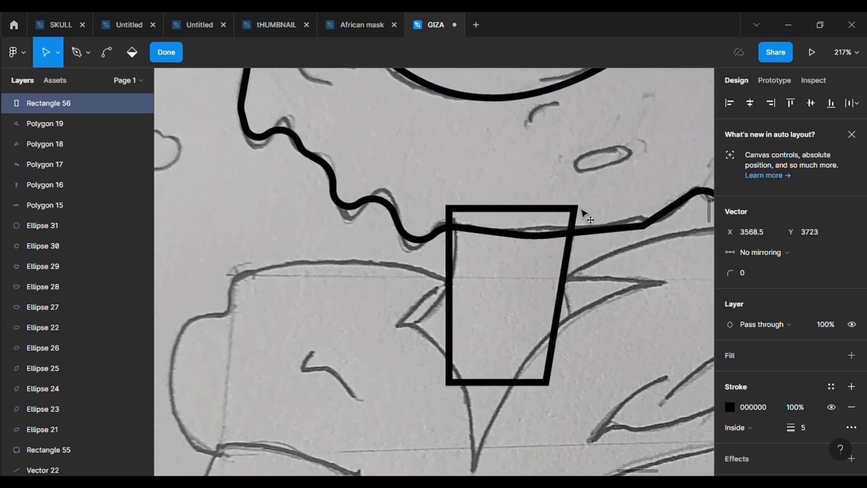
pyautogui.moveTo(451, 208)
pyautogui.mouseDown()
pyautogui.moveTo(463, 215)
pyautogui.moveTo(447, 207)
pyautogui.mouseUp()
# Pull the midpoints of the neck's two sides inward and set their corner radius to 500.
pyautogui.moveTo(446, 295); pyautogui.dragTo(460, 264)
pyautogui.moveTo(564, 295); pyautogui.dragTo(557, 278)
pyautogui.click(756, 273)
pyautogui.write('500')
pyautogui.press('Return')
pyautogui.click(460, 264)
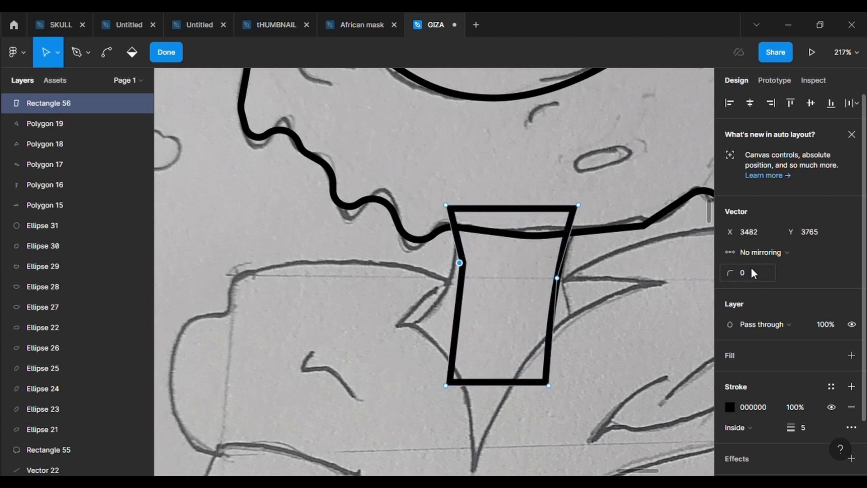
pyautogui.write('500')
pyautogui.press('Return')
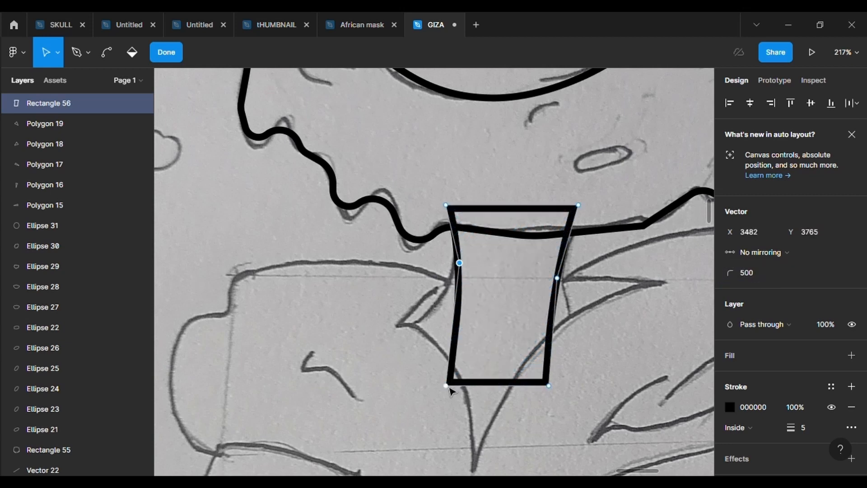
# Spread the neck's bottom corners to the collar edges, adjust the side curves, and pull the bottom midpoint down into a V tip.
pyautogui.moveTo(445, 386); pyautogui.dragTo(412, 330)
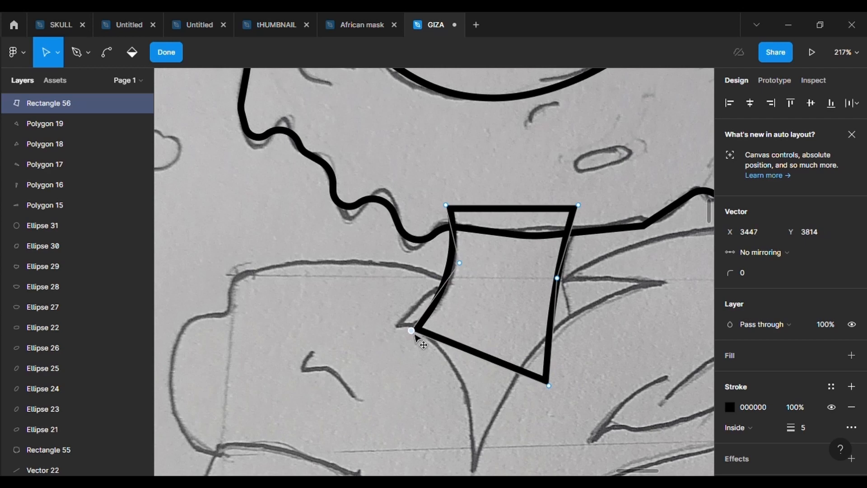
pyautogui.moveTo(550, 387); pyautogui.dragTo(579, 333)
pyautogui.moveTo(461, 266); pyautogui.dragTo(482, 279)
pyautogui.moveTo(557, 278); pyautogui.dragTo(553, 280)
pyautogui.moveTo(495, 330); pyautogui.dragTo(479, 418)
pyautogui.press('Escape')
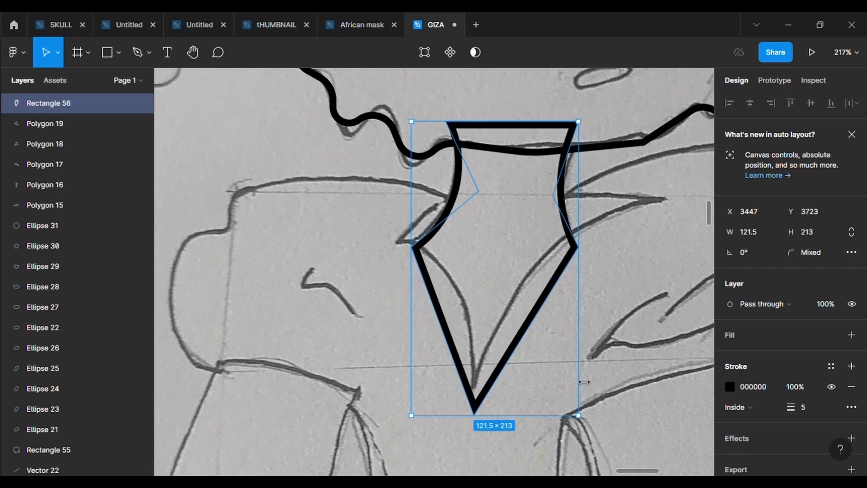
# Fill the neck shape with D9D9D9 and open a copy pasted in place for point editing.
pyautogui.click(852, 334)
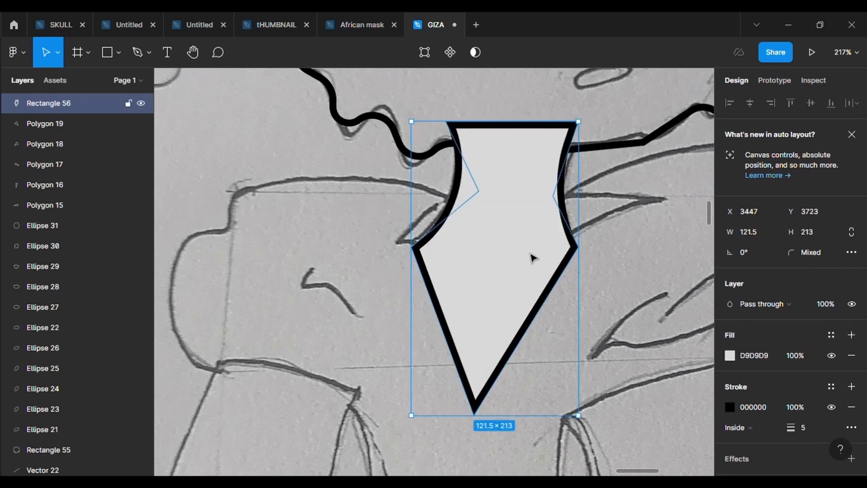
pyautogui.hotkey('ctrl', 'v')
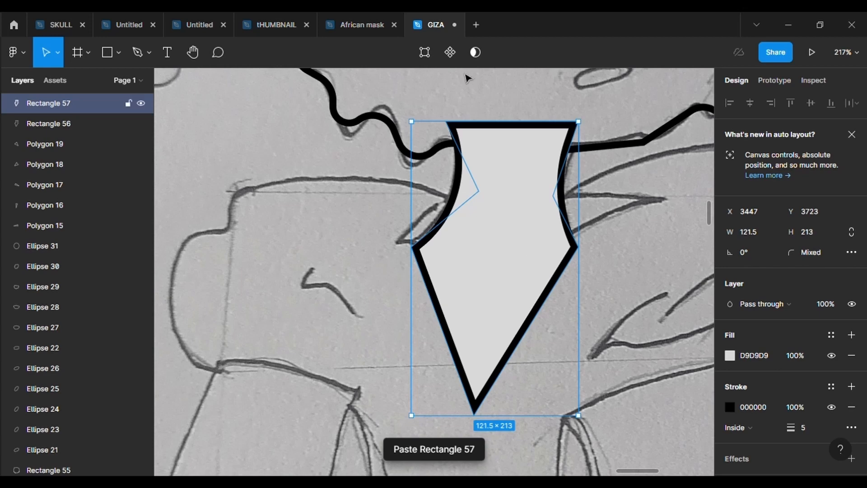
pyautogui.click(427, 52)
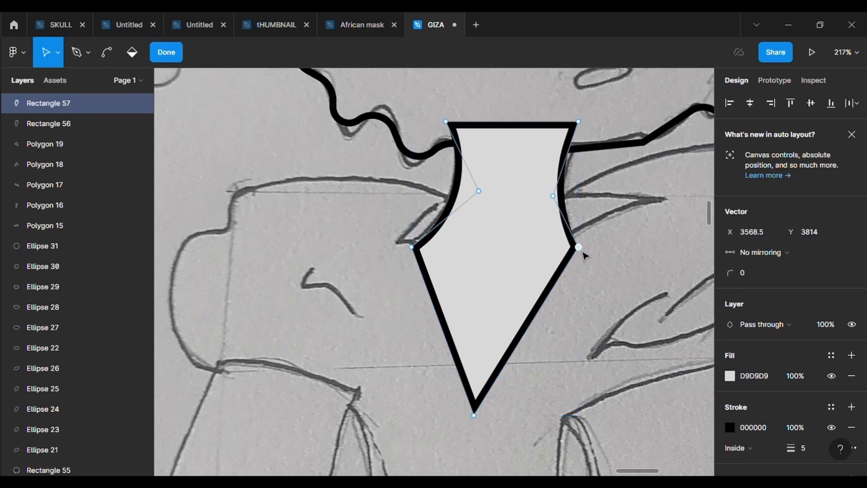
# Try deleting the neck copy's right collar corner and bottom tip points and removing the stroke from the original neck shape.
pyautogui.press('Delete')
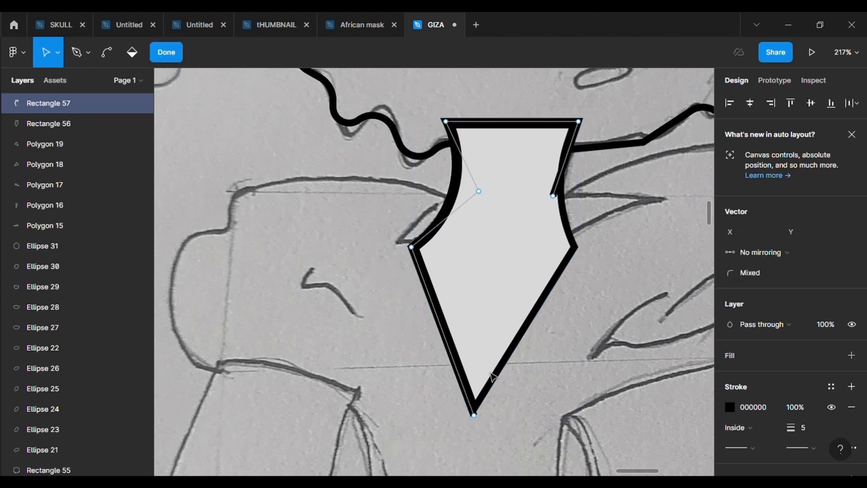
pyautogui.click(474, 415)
pyautogui.press('Delete')
pyautogui.press('Escape')
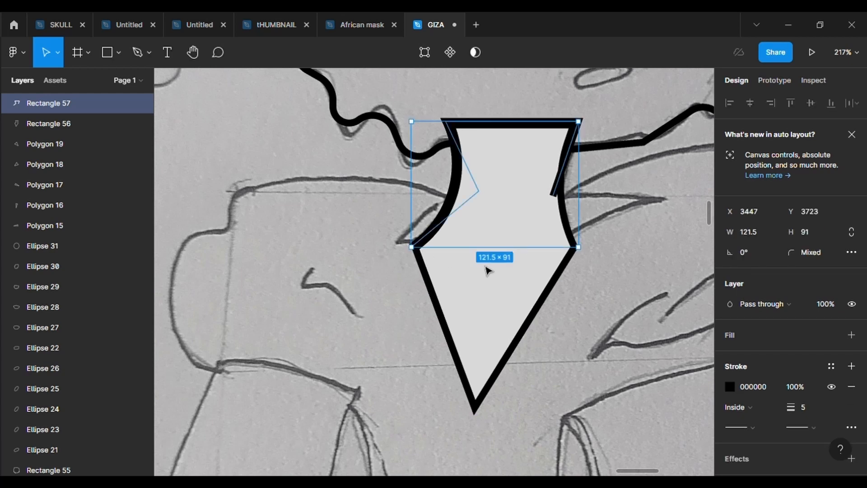
pyautogui.click(68, 123)
pyautogui.click(851, 406)
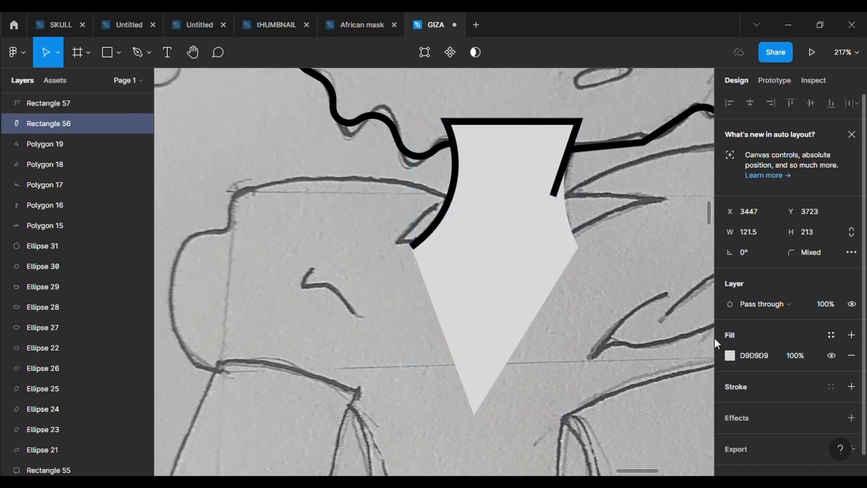
# Undo the stroke removal and the deletion of the neck copy's points.
pyautogui.click(561, 212)
pyautogui.doubleClick(562, 214)
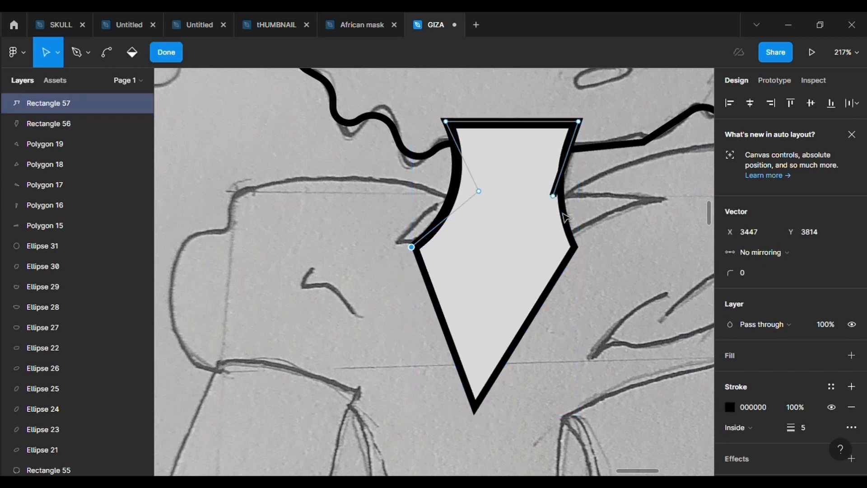
pyautogui.hotkey('ctrl', 'z')
pyautogui.hotkey('ctrl', 'z')
pyautogui.hotkey('ctrl', 'z')
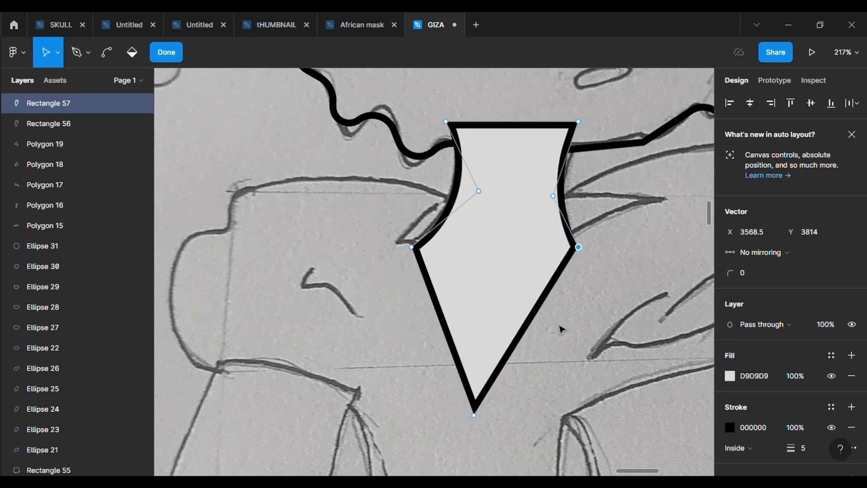
# Delete the lower-right edge of the neck copy's V and finish editing.
pyautogui.click(529, 336)
pyautogui.press('Delete')
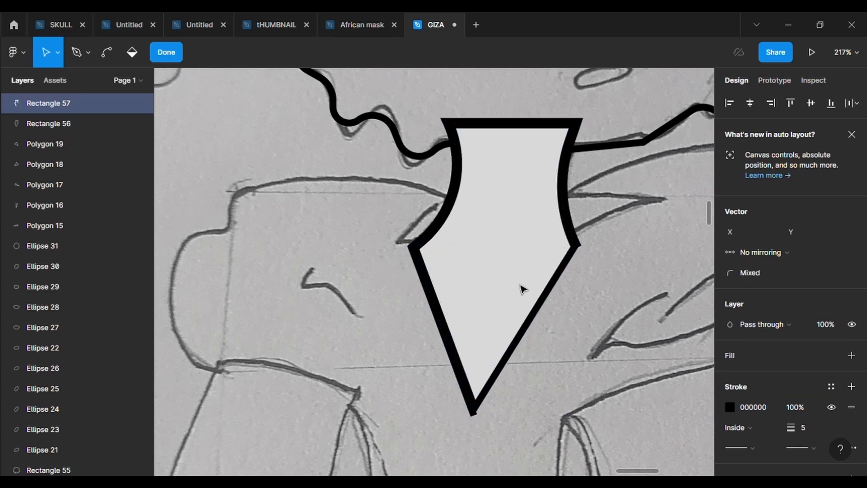
pyautogui.press('Escape')
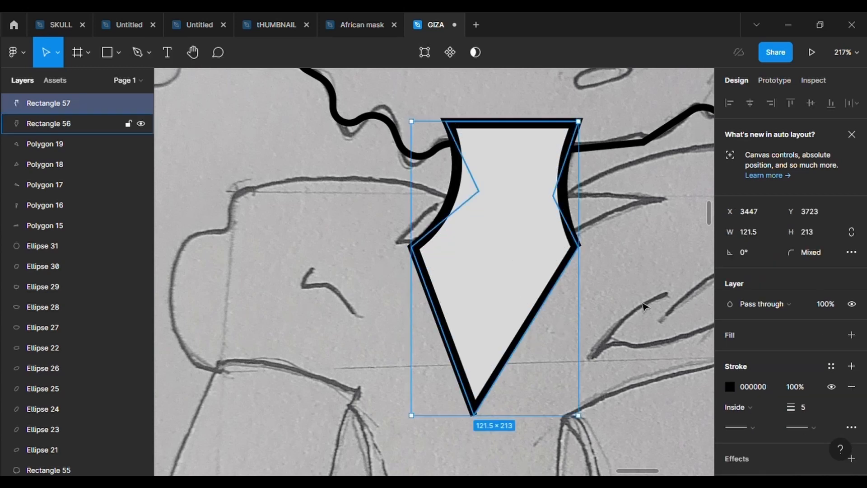
# Remove the stroke from the original filled neck shape beneath the copy and open that shape for point editing.
pyautogui.click(852, 386)
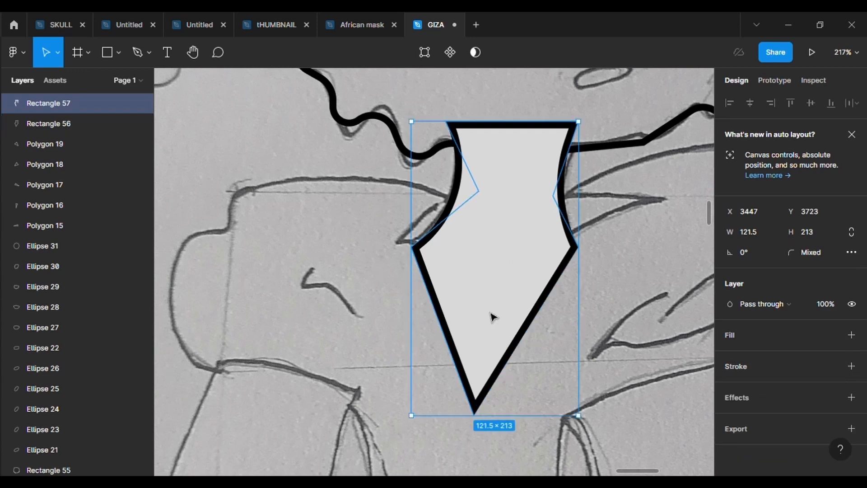
pyautogui.doubleClick(481, 240)
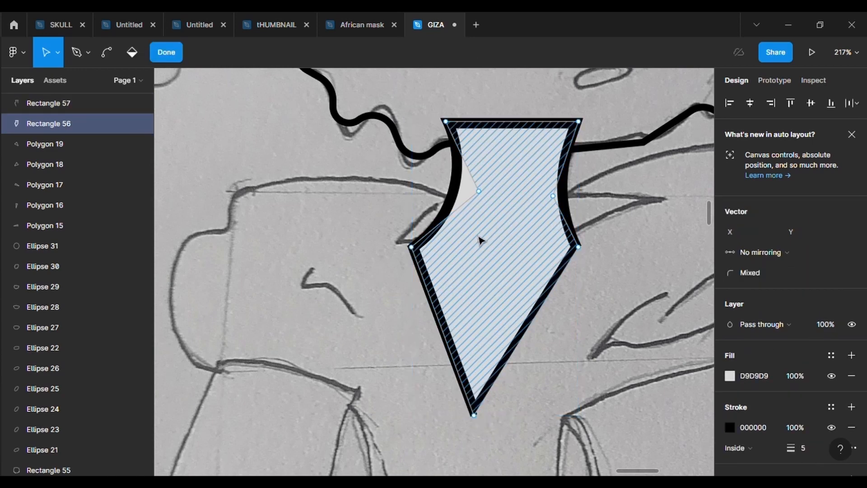
pyautogui.press('Escape')
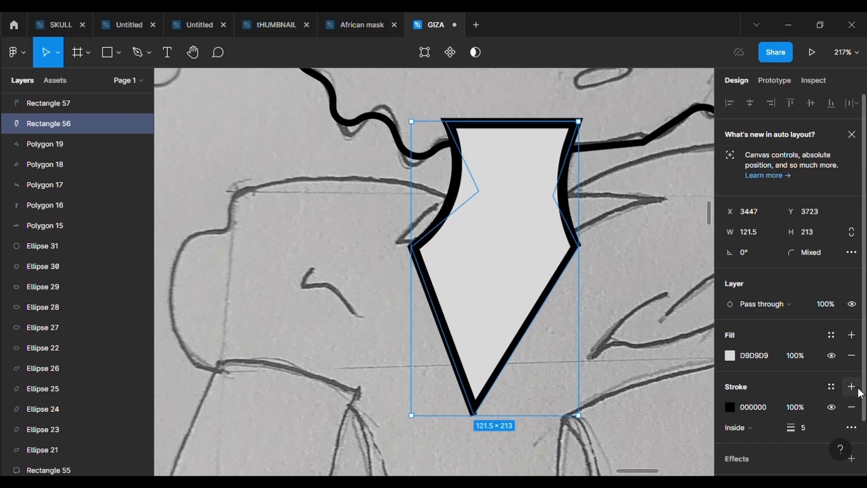
pyautogui.click(852, 407)
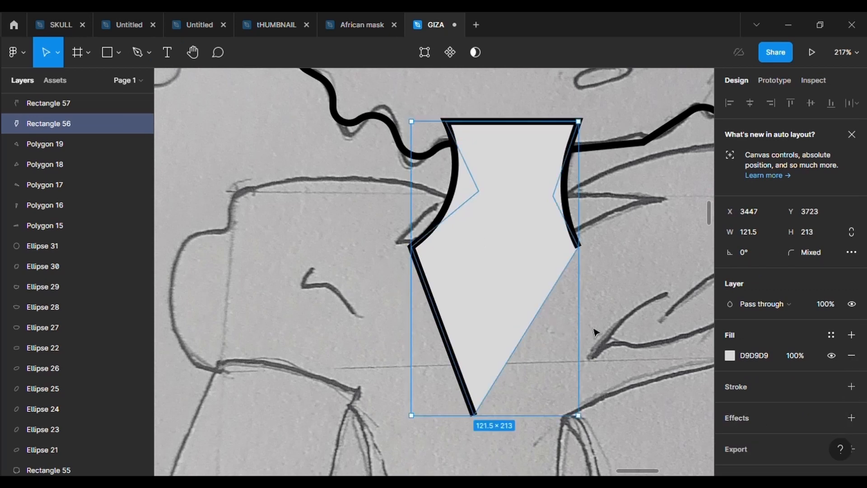
pyautogui.click(425, 52)
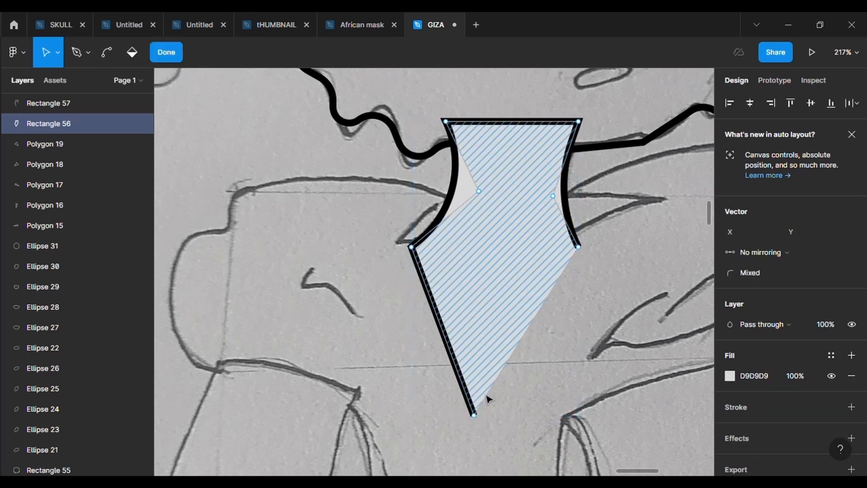
# Delete the bottom tip point of the stroked neck outline copy, removing its last V edge, and finish editing.
pyautogui.click(461, 179)
pyautogui.click(425, 52)
pyautogui.click(473, 414)
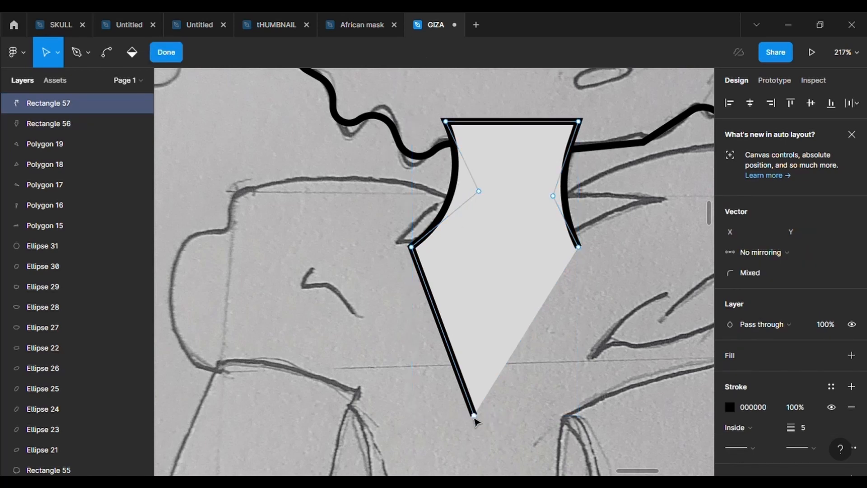
pyautogui.press('Delete')
pyautogui.click(679, 350)
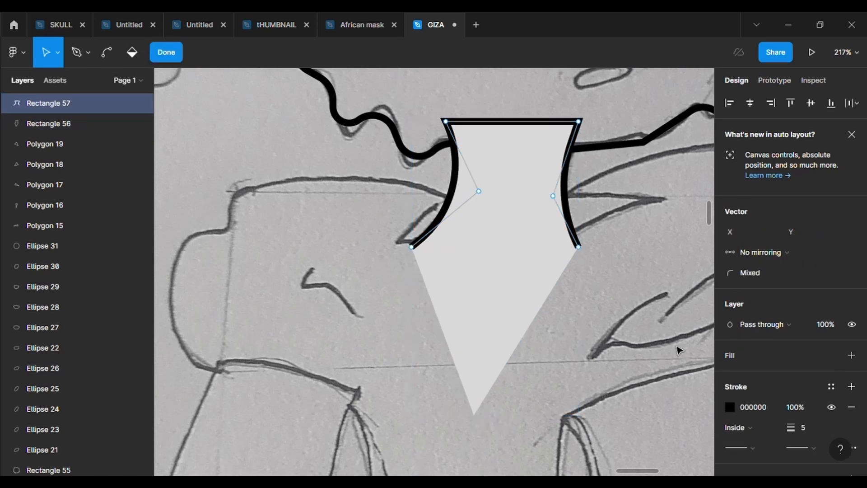
pyautogui.press('Escape')
pyautogui.click(640, 324)
pyautogui.scroll(-5, 640, 324)
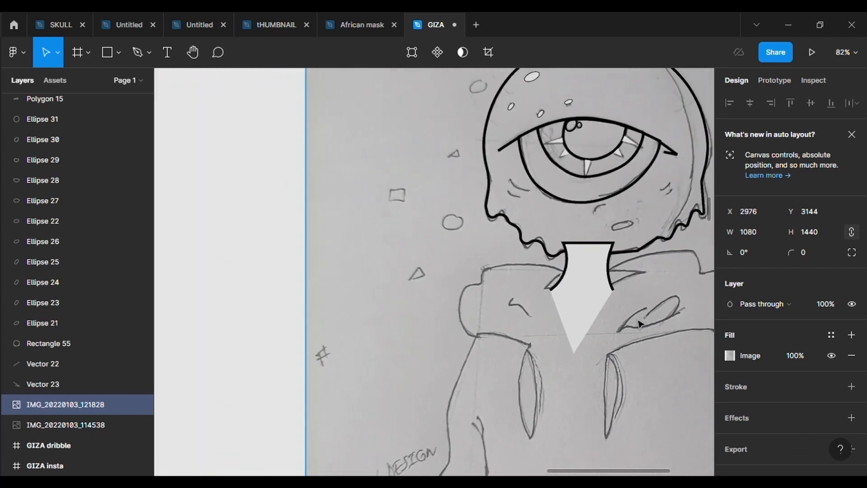
# Rename the filled neck shape's layer as neck.
pyautogui.click(592, 311)
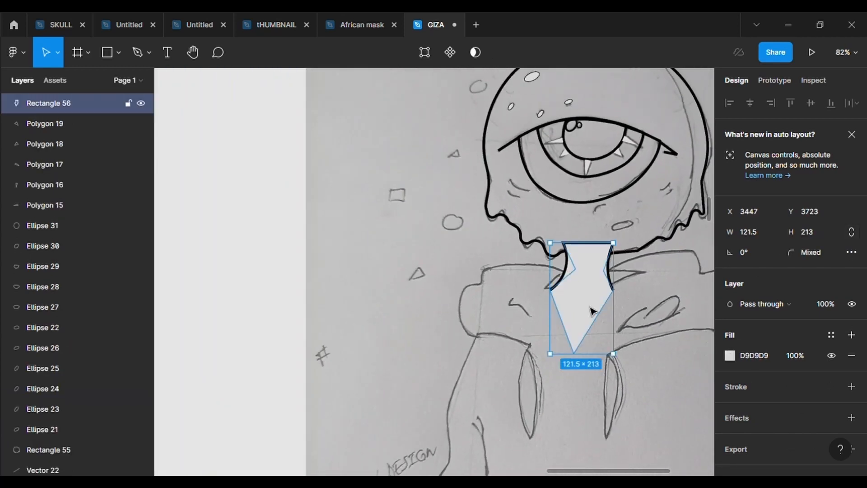
pyautogui.hotkey('ctrl', 'r')
pyautogui.press('BackSpace')
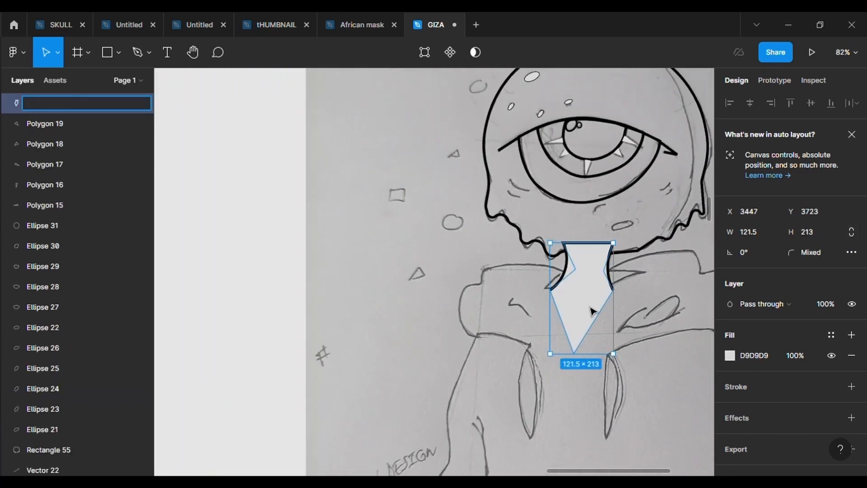
pyautogui.write('neck')
pyautogui.press('Return')
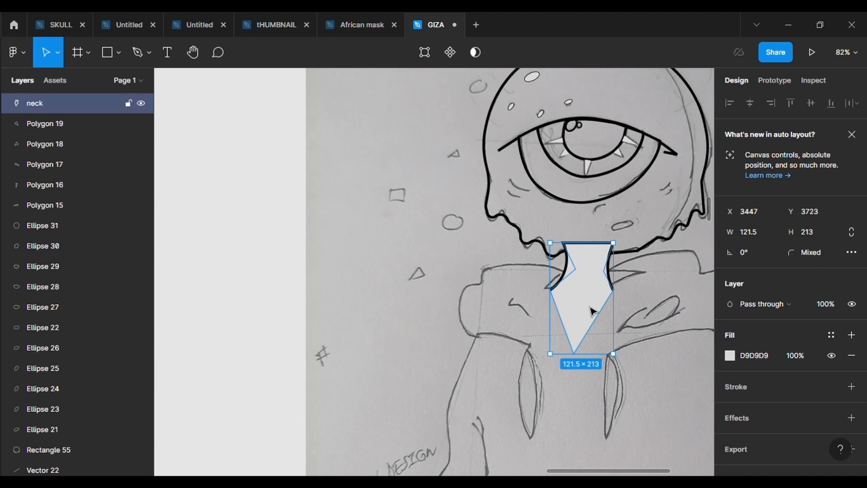
# Give the neck shape a black inside stroke of 1 and remove its fill.
pyautogui.scroll(4, 593, 312)
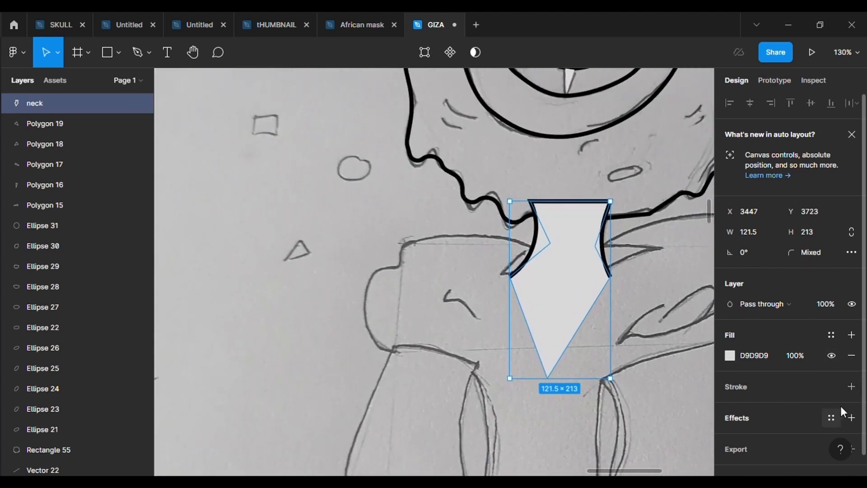
pyautogui.click(851, 386)
pyautogui.click(852, 356)
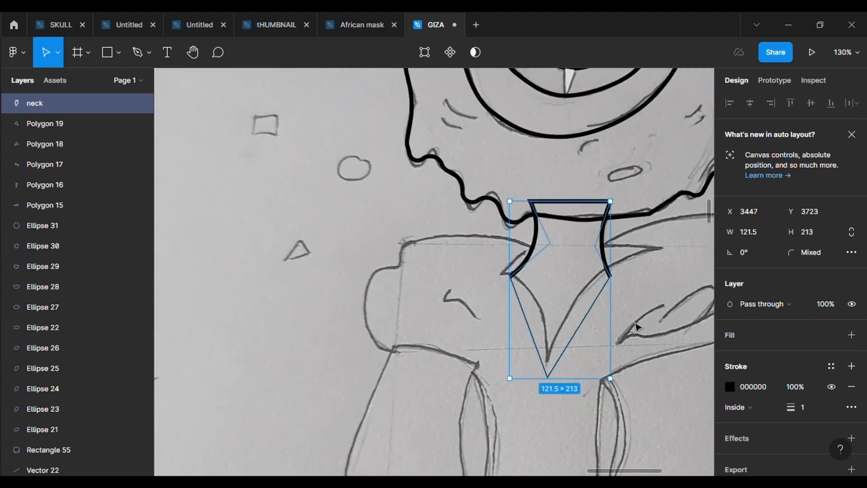
# Start tracing the hood's upper left edge with the Pen tool, beginning at the neck's left side.
pyautogui.scroll(4, 623, 307)
pyautogui.press('p')
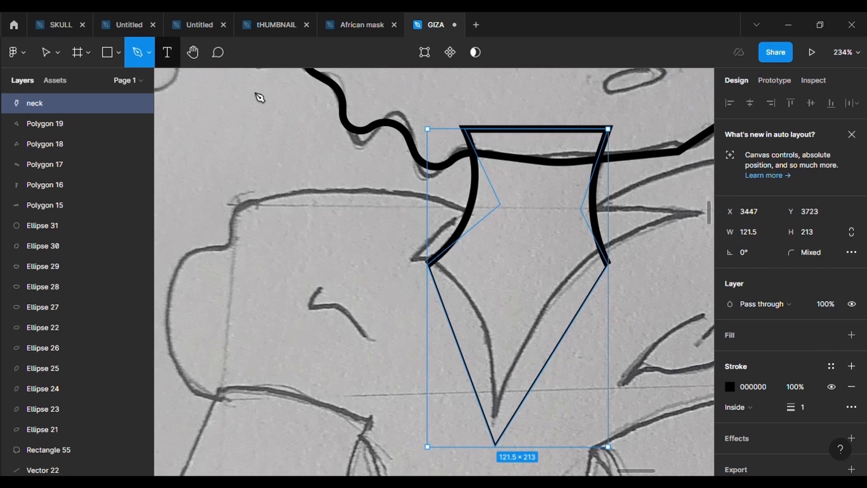
pyautogui.click(471, 212)
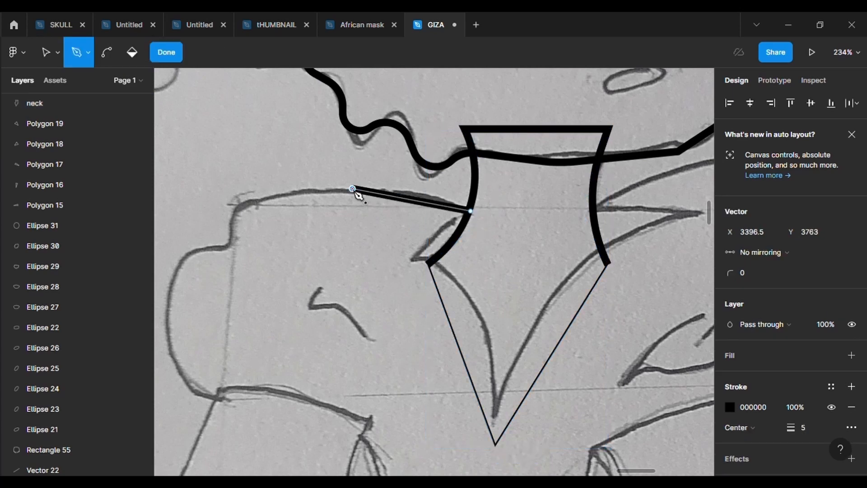
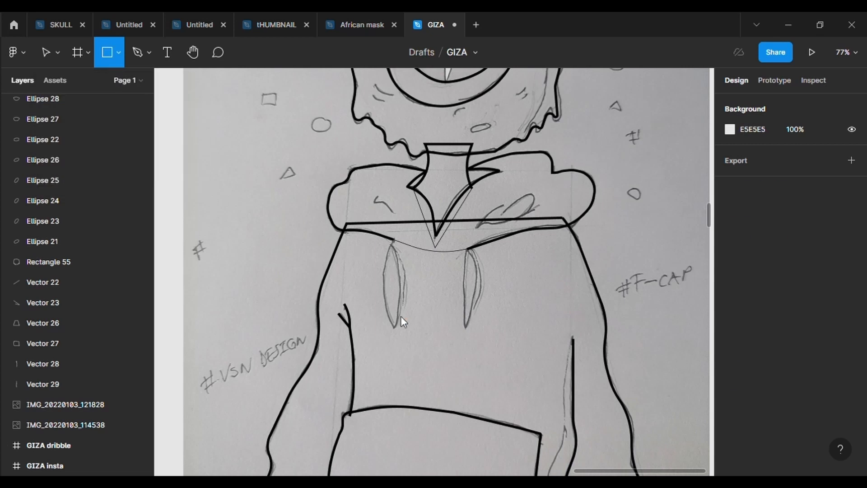
# Draw a narrow rectangle over the left drawstring, open it for point editing, and give it a black stroke without fill.
pyautogui.moveTo(382, 243); pyautogui.dragTo(406, 332)
pyautogui.press('Return')
pyautogui.click(853, 377)
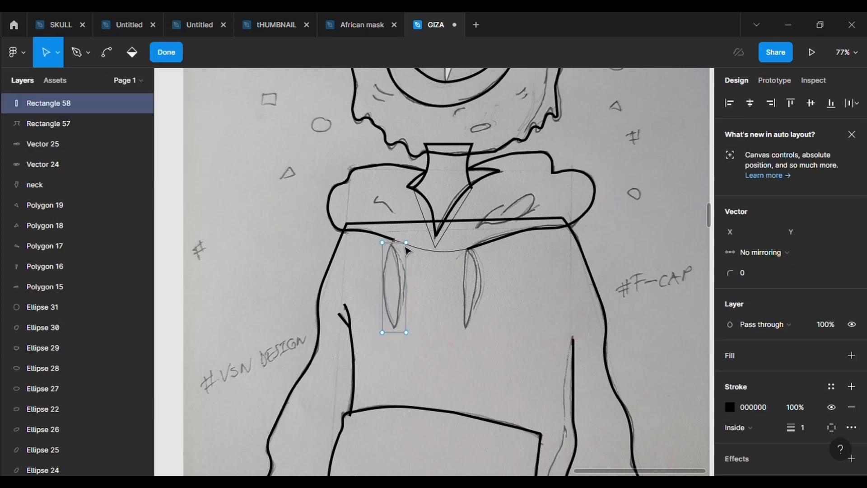
# Set the drawstring outline's stroke to 2 and move its corner points to form a narrow diamond over the sketched drawstring.
pyautogui.moveTo(406, 243); pyautogui.dragTo(406, 279)
pyautogui.click(804, 428)
pyautogui.write('2')
pyautogui.press('Return')
pyautogui.moveTo(382, 243); pyautogui.dragTo(392, 239)
pyautogui.click(387, 287)
pyautogui.moveTo(382, 333)
pyautogui.mouseDown()
pyautogui.moveTo(381, 278)
pyautogui.moveTo(393, 332)
pyautogui.mouseUp()
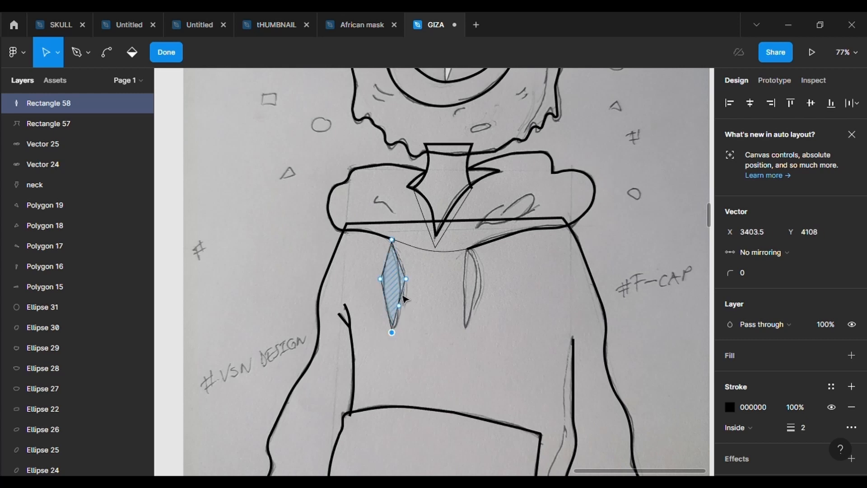
# Set the corner radius of the whole left drawstring outline to 500 and reopen it for point editing.
pyautogui.press('Return')
pyautogui.click(814, 255)
pyautogui.write('500')
pyautogui.press('Return')
pyautogui.press('Return')
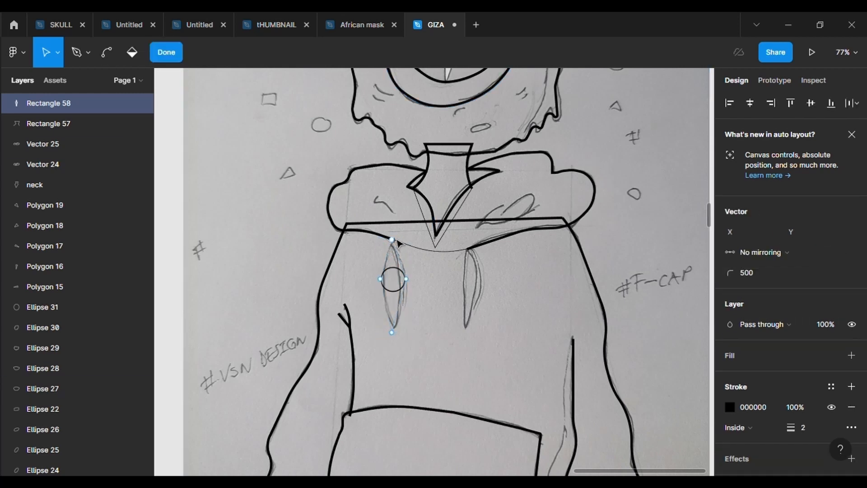
# Set the corner radius of the left drawstring outline's tip points to 2.
pyautogui.click(391, 239)
pyautogui.click(754, 271)
pyautogui.press('BackSpace')
pyautogui.write('500')
pyautogui.press('Return')
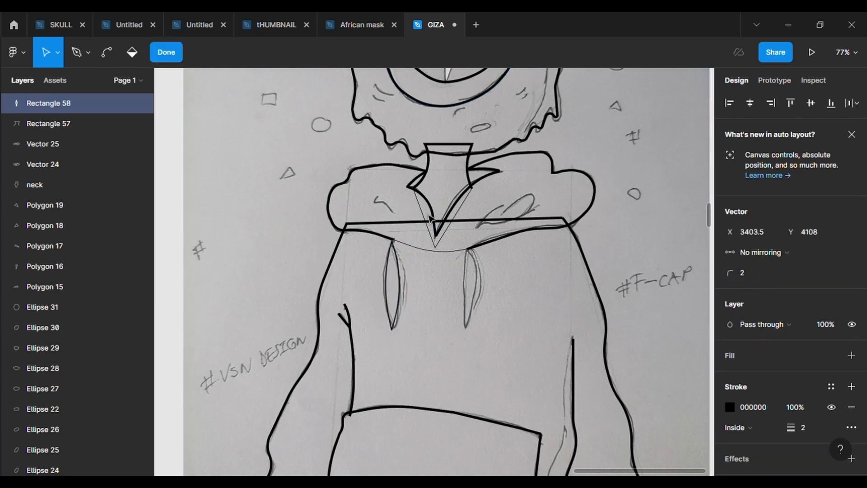
# Reshape the left drawstring into a narrow teardrop by moving its side points inward and its bottom point down, and finish editing.
pyautogui.press('Return')
pyautogui.press('Return')
pyautogui.click(393, 269)
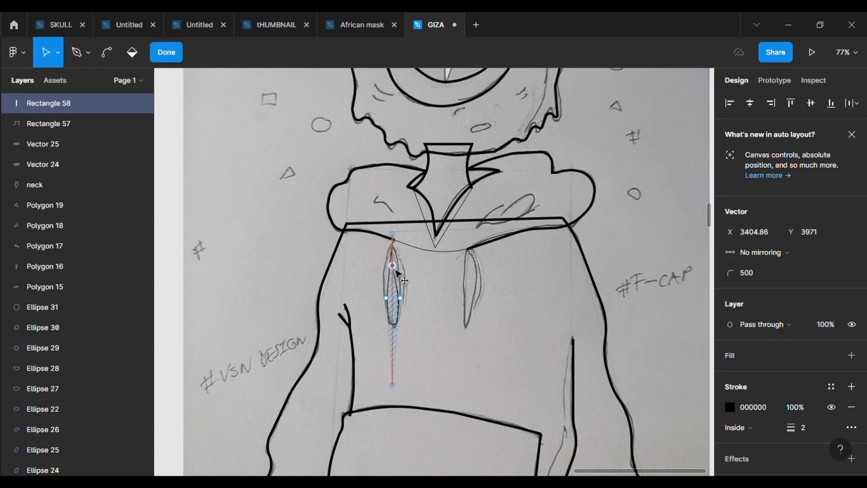
pyautogui.click(432, 292)
pyautogui.doubleClick(395, 294)
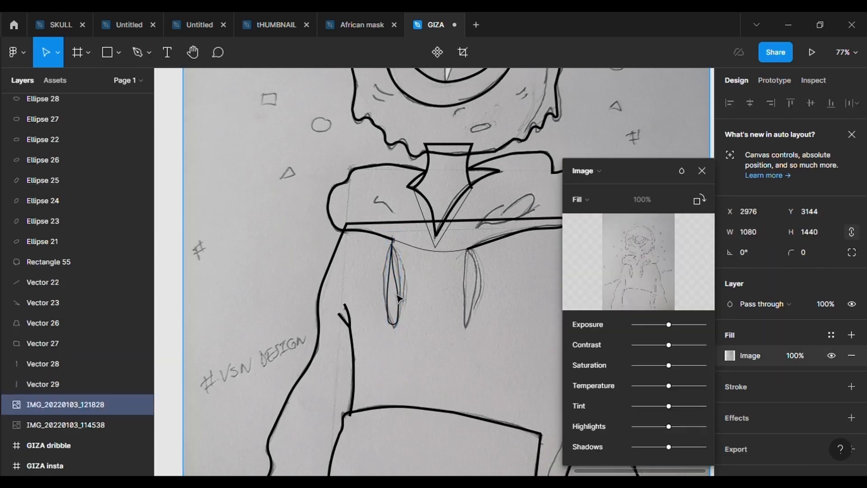
pyautogui.click(416, 302)
# Paste a copy of the left drawstring outline and place it over the sketched right drawstring.
pyautogui.hotkey('ctrl', 'v')
pyautogui.moveTo(397, 317); pyautogui.dragTo(468, 329)
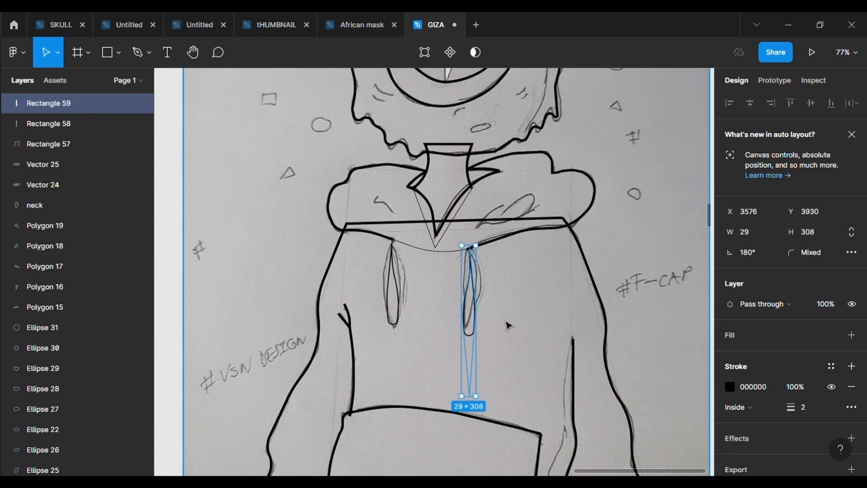
pyautogui.click(509, 325)
# Trace the small bent crease on the hood's left side with the Pen tool.
pyautogui.scroll(-2, 509, 325)
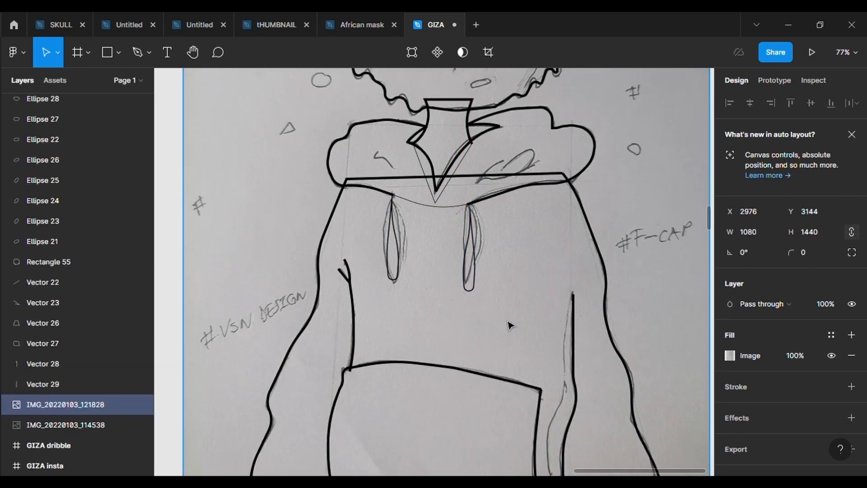
pyautogui.scroll(3, 509, 325)
pyautogui.scroll(3, 506, 290)
pyautogui.click(138, 52)
pyautogui.click(311, 165)
pyautogui.moveTo(318, 175); pyautogui.dragTo(322, 178)
pyautogui.click(334, 190)
pyautogui.press('Escape')
# Trace the hooked crease on the hood's right side with the Pen tool, ending at its upper right tip.
pyautogui.click(149, 54)
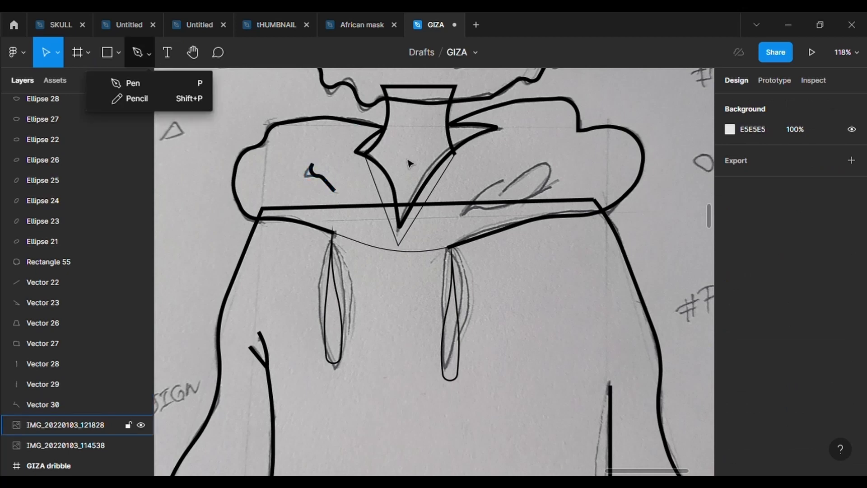
pyautogui.click(128, 83)
pyautogui.click(504, 179)
pyautogui.moveTo(464, 208); pyautogui.dragTo(471, 214)
pyautogui.click(475, 196)
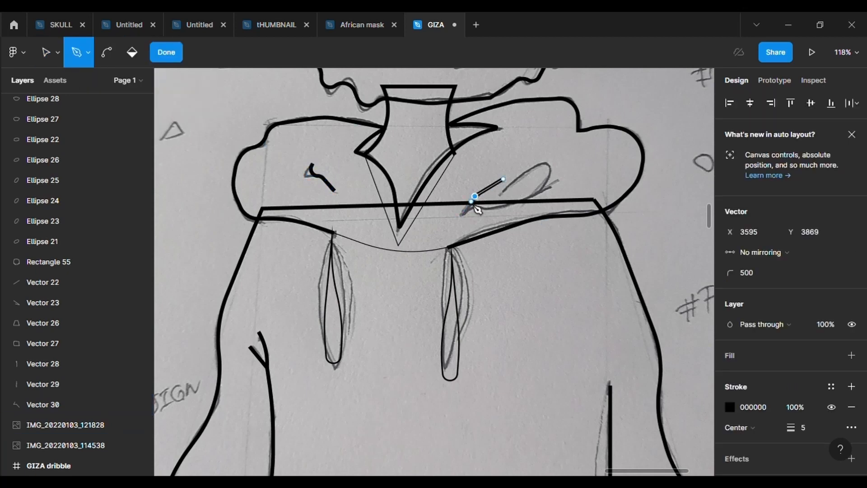
pyautogui.click(463, 217)
pyautogui.click(480, 207)
pyautogui.click(490, 211)
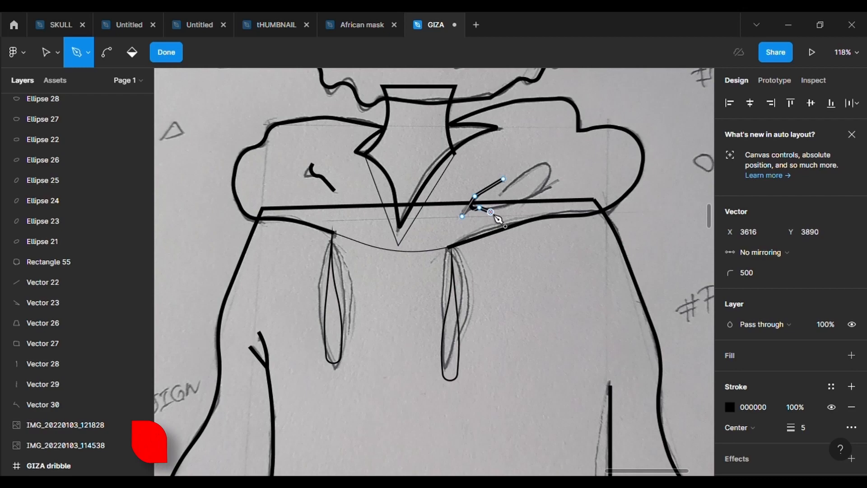
pyautogui.click(551, 187)
pyautogui.press('Escape')
pyautogui.press('Escape')
pyautogui.doubleClick(440, 78)
pyautogui.press('Escape')
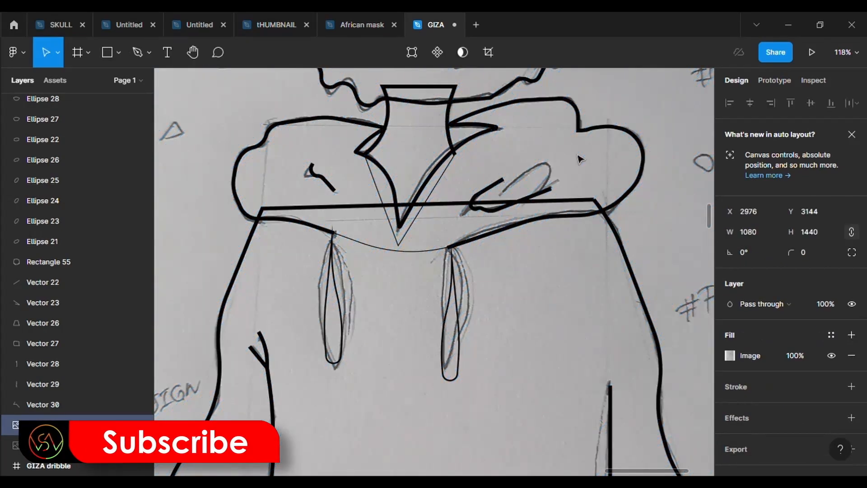
# Set the corner radius of the right hood crease's lower left point to 2 and finish editing.
pyautogui.click(412, 52)
pyautogui.press('Escape')
pyautogui.doubleClick(486, 211)
pyautogui.click(463, 216)
pyautogui.click(759, 273)
pyautogui.write('2')
pyautogui.press('Return')
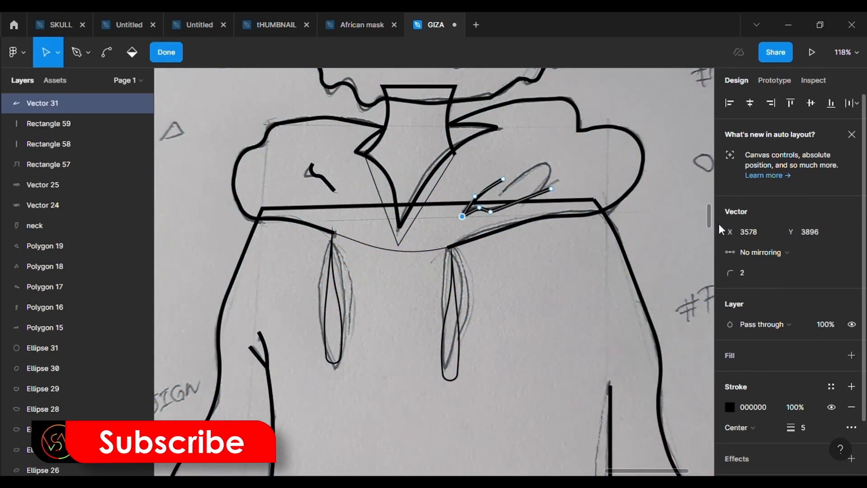
pyautogui.press('Escape')
pyautogui.doubleClick(686, 232)
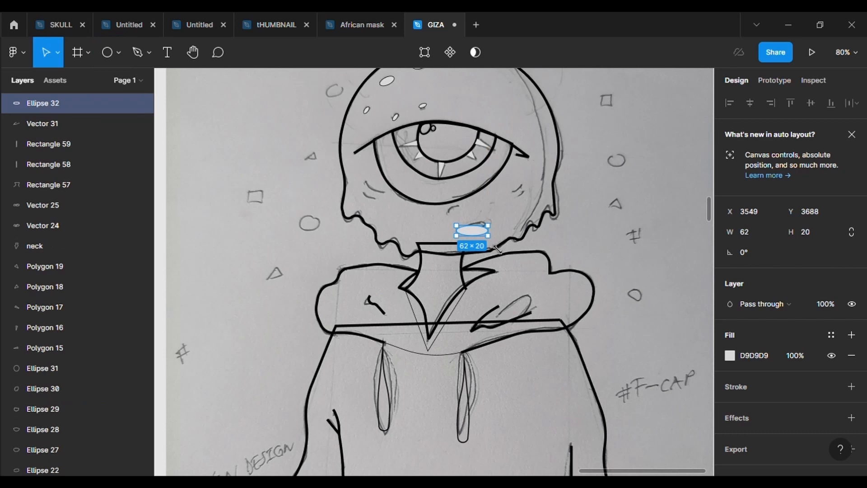
# Rotate the lower face ellipse to 18.45° and trace the two short wrinkles below the eye's left corner.
pyautogui.moveTo(497, 248); pyautogui.dragTo(479, 229)
pyautogui.click(138, 52)
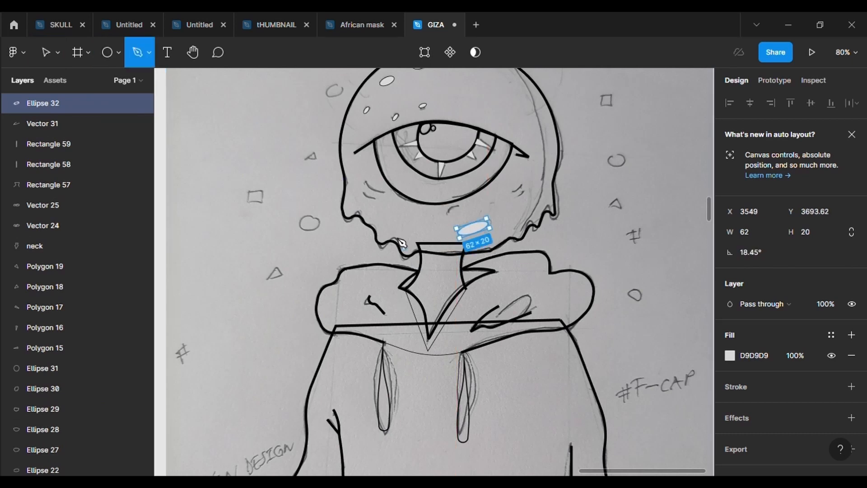
pyautogui.click(367, 183)
pyautogui.moveTo(374, 191)
pyautogui.mouseDown()
pyautogui.moveTo(385, 193)
pyautogui.moveTo(367, 199)
pyautogui.mouseUp()
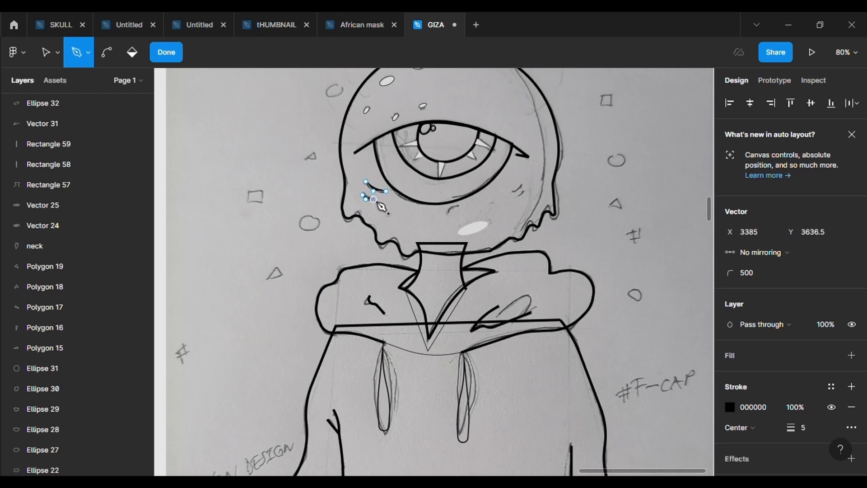
pyautogui.press('Escape')
# Trace the small curved mark below the middle of the eye with the Pen tool, about 24 × 18.5.
pyautogui.click(457, 222)
pyautogui.press('p')
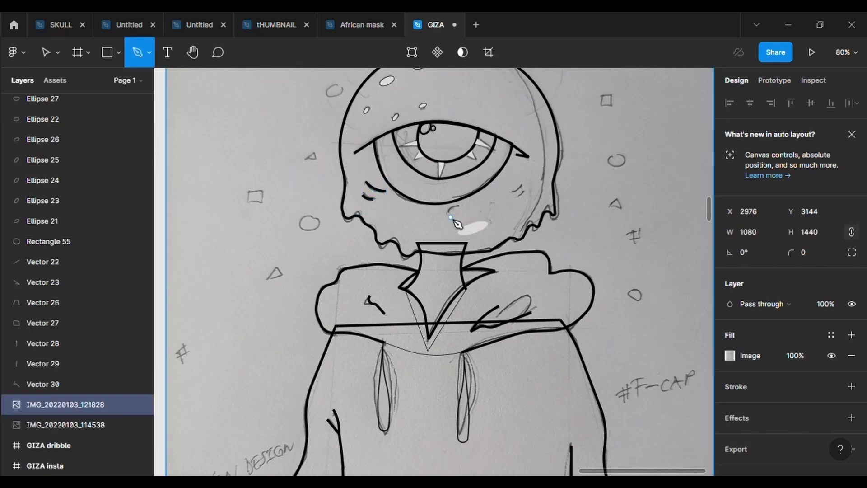
pyautogui.click(450, 213)
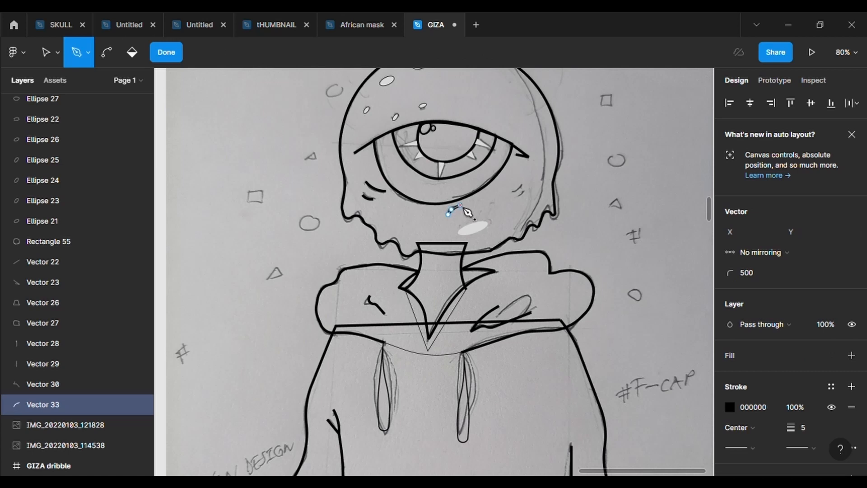
pyautogui.click(166, 52)
# Trace the two short wrinkles below the eye's right corner with the Pen tool.
pyautogui.click(149, 52)
pyautogui.click(136, 85)
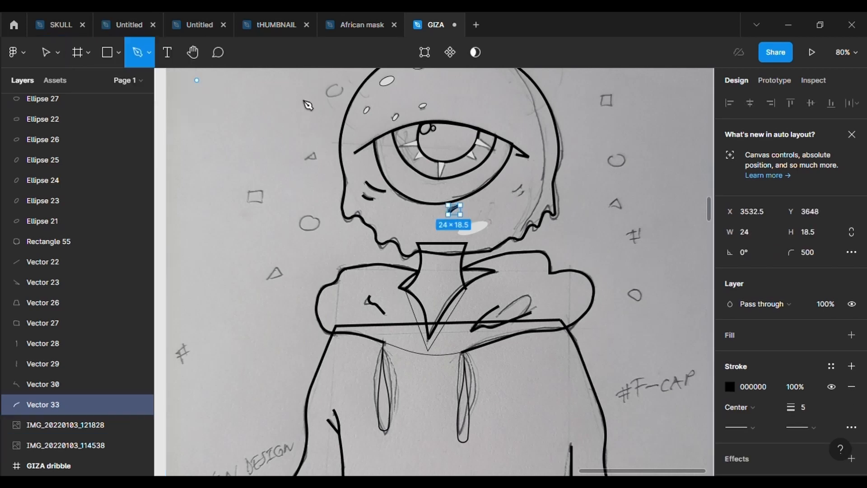
pyautogui.click(520, 190)
pyautogui.click(528, 205)
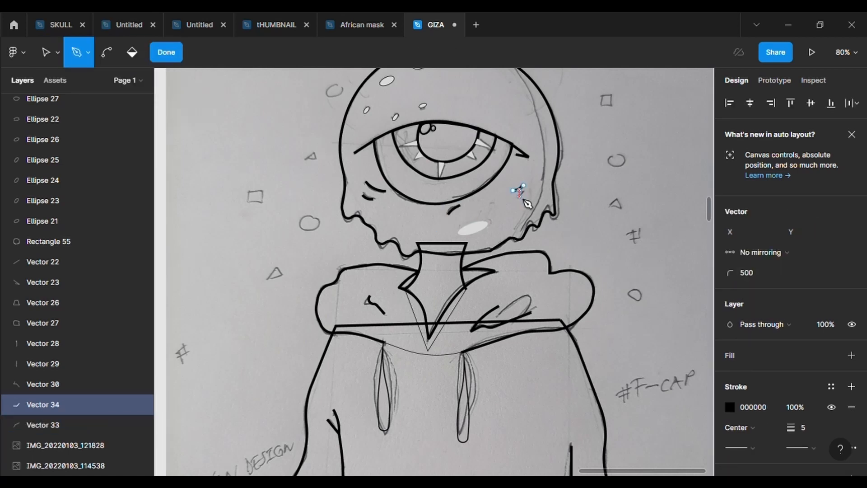
pyautogui.click(524, 198)
pyautogui.press('Escape')
pyautogui.press('Escape')
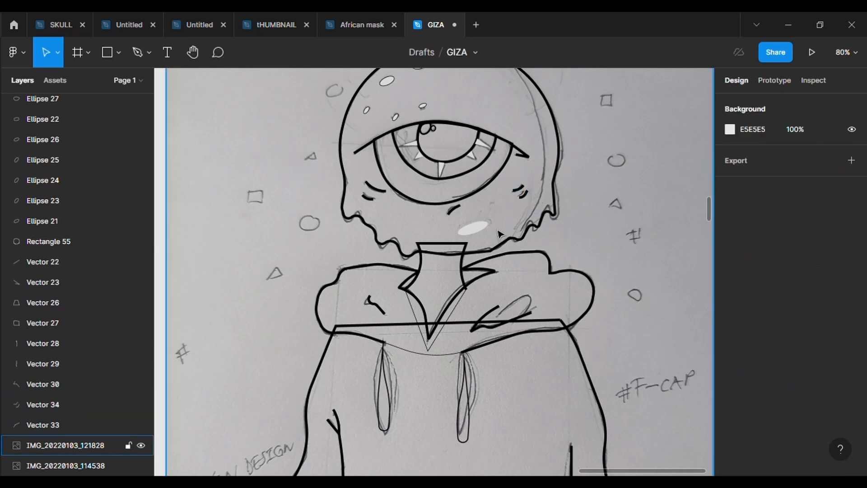
# Draw a triangle of about 41 × 33 above the upper left of the head.
pyautogui.click(501, 233)
pyautogui.scroll(4, 501, 234)
pyautogui.scroll(-6, 501, 234)
pyautogui.scroll(6, 501, 234)
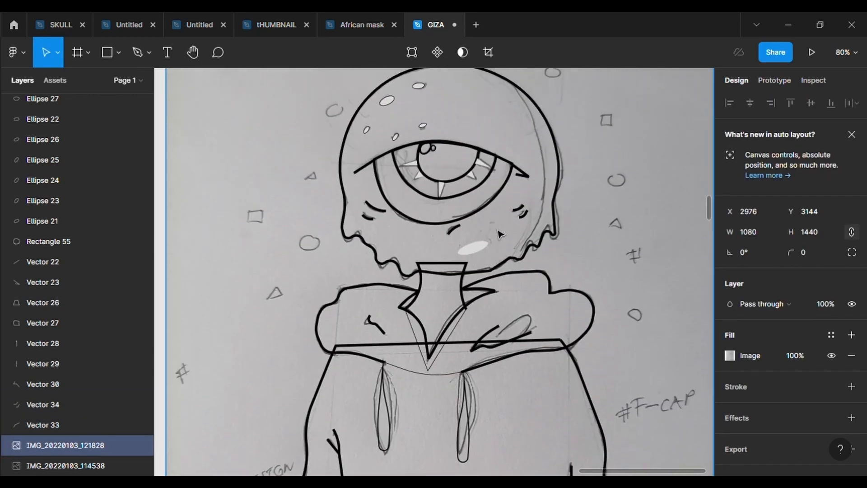
pyautogui.click(114, 60)
pyautogui.click(89, 144)
pyautogui.moveTo(401, 107); pyautogui.dragTo(422, 122)
# Draw a circle over the sketched circle beside the head's upper left edge and a square over the sketched square further left.
pyautogui.click(118, 53)
pyautogui.click(131, 130)
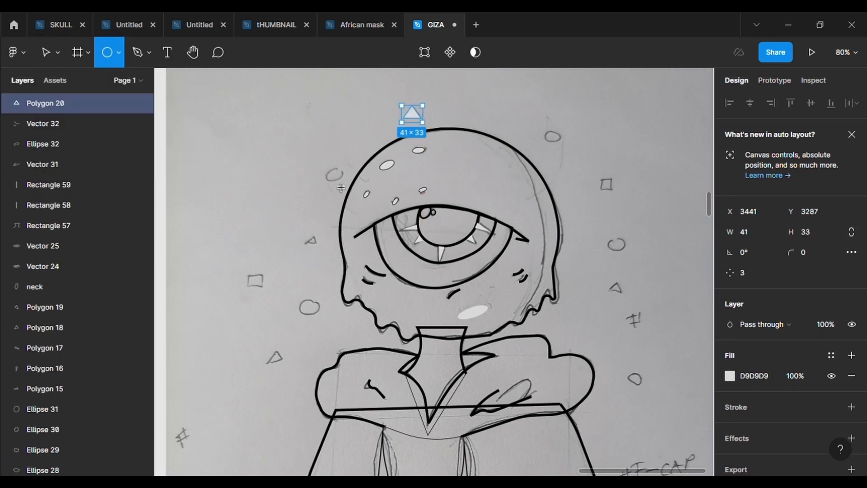
pyautogui.moveTo(322, 165); pyautogui.dragTo(342, 183)
pyautogui.click(118, 52)
pyautogui.click(91, 82)
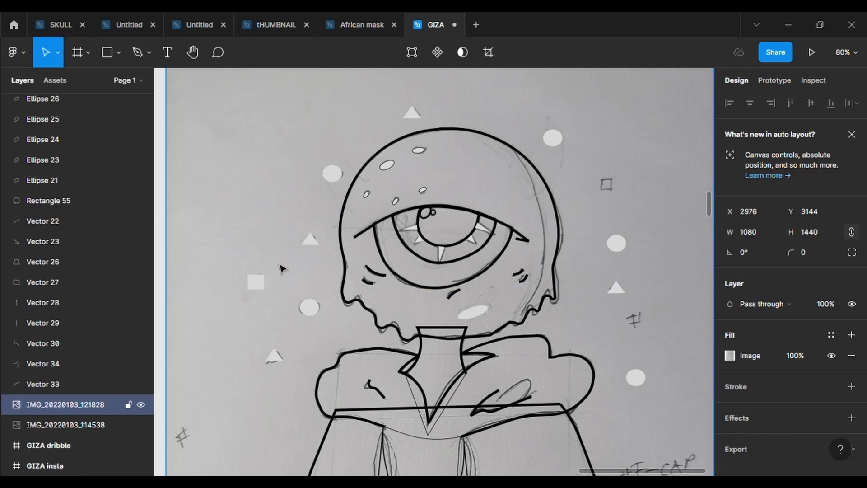
# Copy the square beside the head and place the duplicates over the two sketched squares on the head's other side.
pyautogui.click(253, 285)
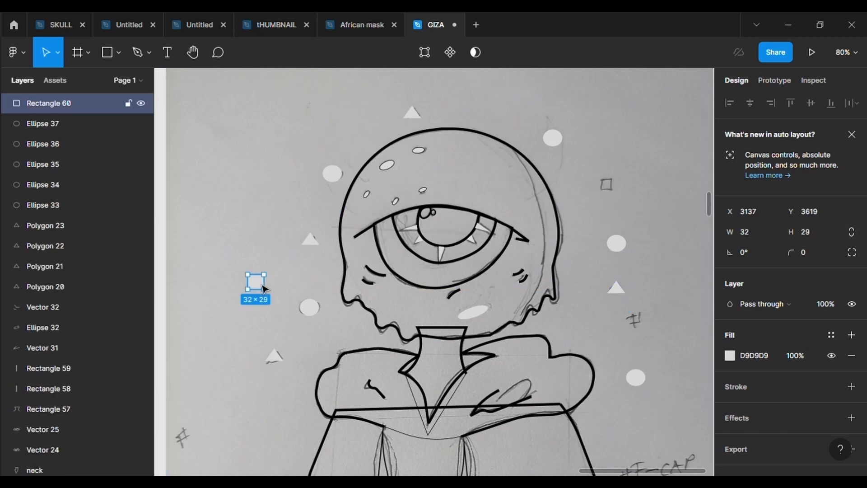
pyautogui.hotkey('ctrl', 'c')
pyautogui.hotkey('ctrl', 'v')
pyautogui.moveTo(252, 286); pyautogui.dragTo(637, 323)
pyautogui.hotkey('ctrl', 'v')
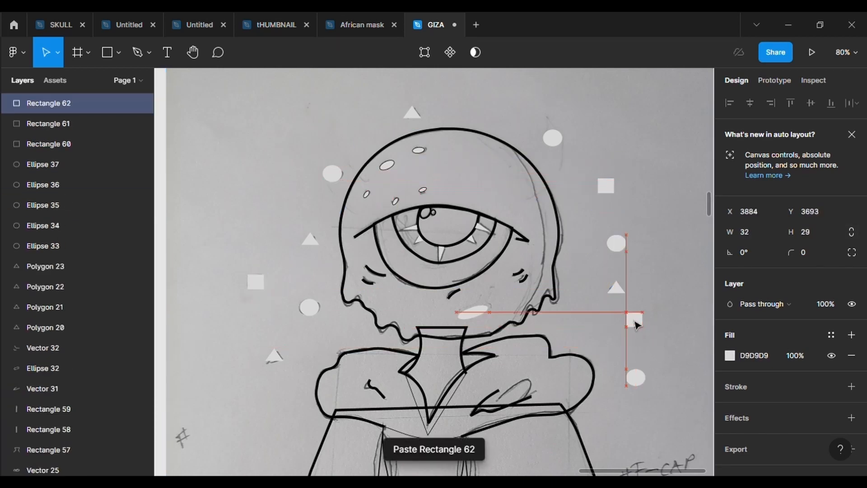
# Delete the scanned sketch image IMG_20220103_121828 from behind the traced artwork.
pyautogui.click(632, 343)
pyautogui.hotkey('shift', '2')
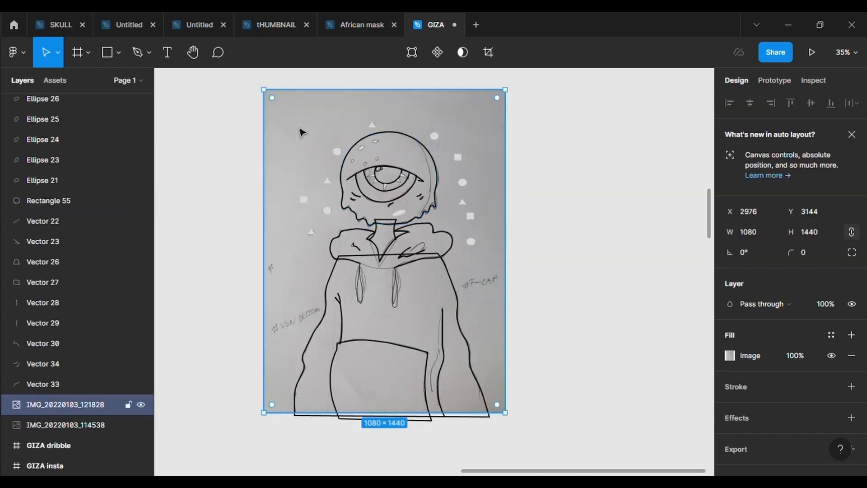
pyautogui.scroll(-2, 300, 131)
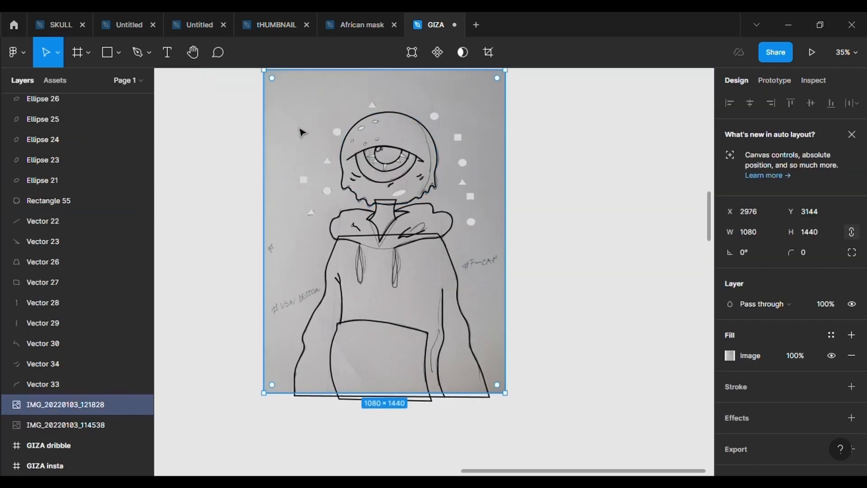
pyautogui.press('Delete')
# Draw a frame around the traced artwork and set its size to 1080 × 1350.
pyautogui.press('f')
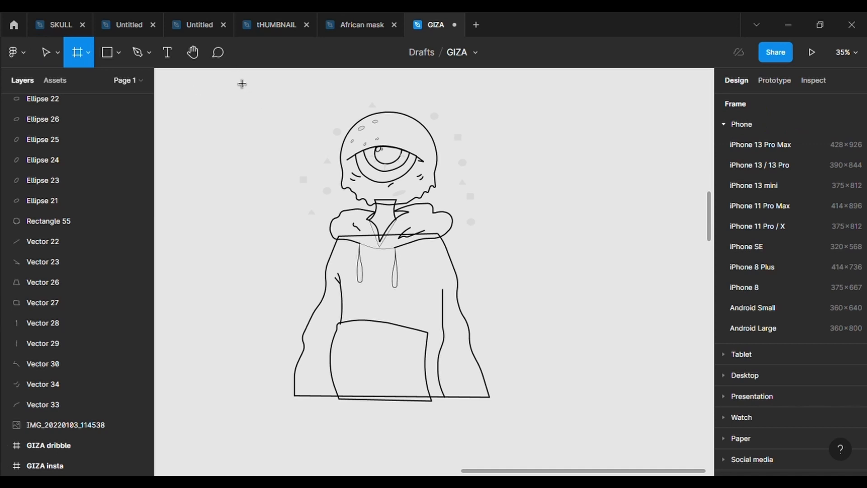
pyautogui.moveTo(233, 76)
pyautogui.mouseDown()
pyautogui.moveTo(352, 281)
pyautogui.moveTo(575, 427)
pyautogui.moveTo(563, 418)
pyautogui.mouseUp()
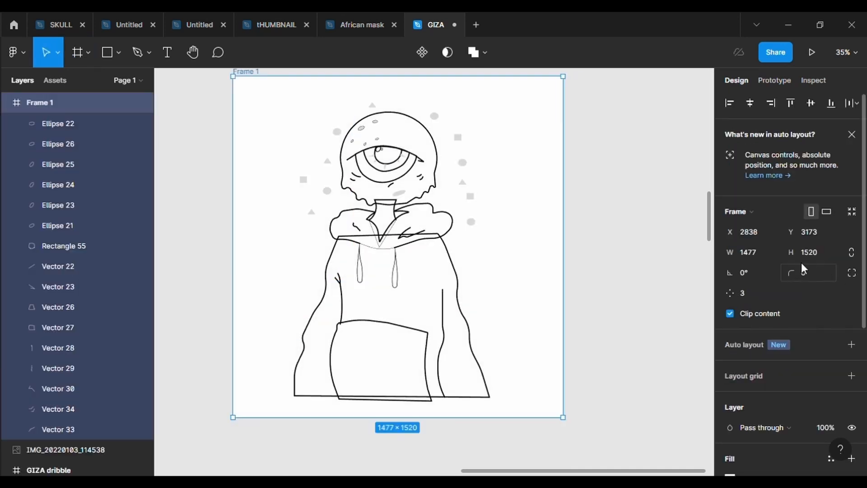
pyautogui.click(769, 255)
pyautogui.write('1080')
pyautogui.press('Return')
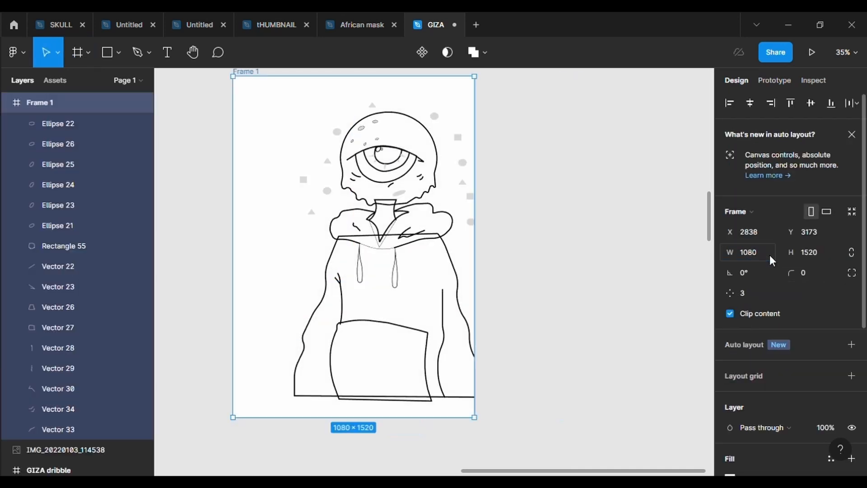
pyautogui.click(825, 254)
pyautogui.write('1350')
pyautogui.press('Return')
# Center the whole artwork horizontally in the frame, letting the hoodie run past the frame's lower edge.
pyautogui.moveTo(258, 95)
pyautogui.mouseDown()
pyautogui.moveTo(266, 145)
pyautogui.moveTo(345, 130)
pyautogui.moveTo(482, 352)
pyautogui.moveTo(609, 460)
pyautogui.mouseUp()
pyautogui.moveTo(501, 380); pyautogui.dragTo(466, 363)
pyautogui.click(651, 316)
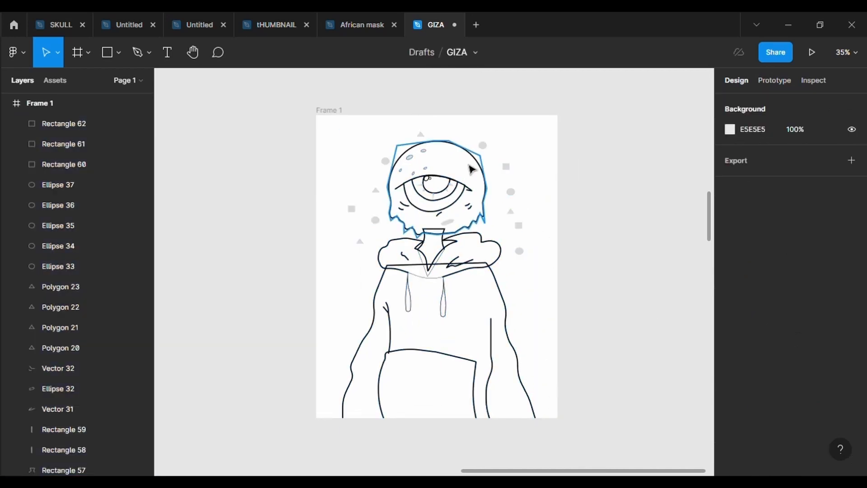
# Add a D9D9D9 fill to the head shape and send it to the back.
pyautogui.click(456, 146)
pyautogui.click(781, 433)
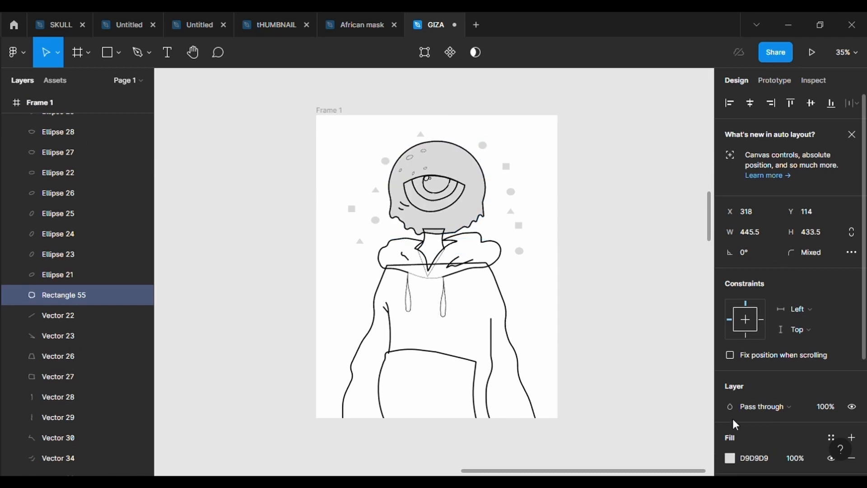
pyautogui.scroll(2, 509, 274)
pyautogui.rightClick(458, 188)
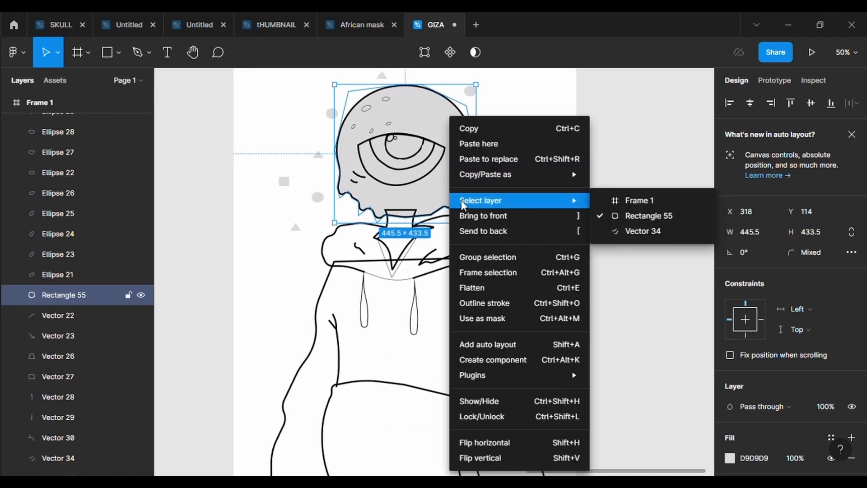
pyautogui.click(474, 233)
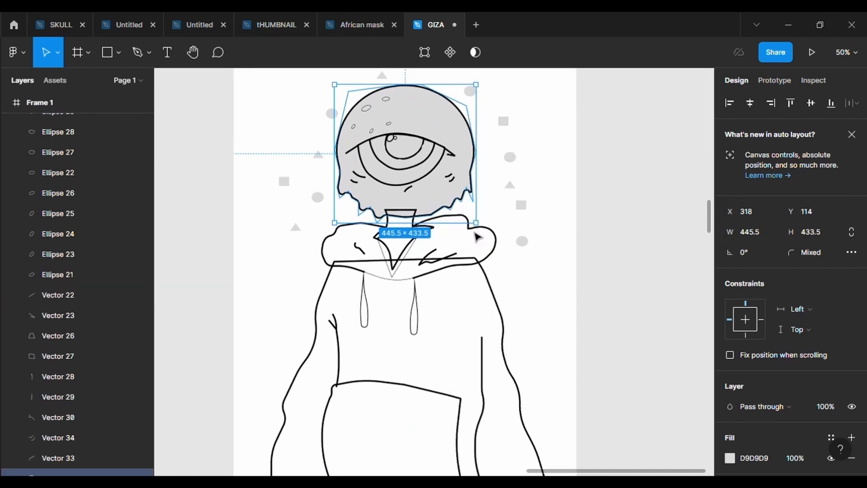
# Bring the tilted mouth ellipse to the front and add a stroke to it.
pyautogui.rightClick(420, 201)
pyautogui.click(575, 176)
pyautogui.click(67, 124)
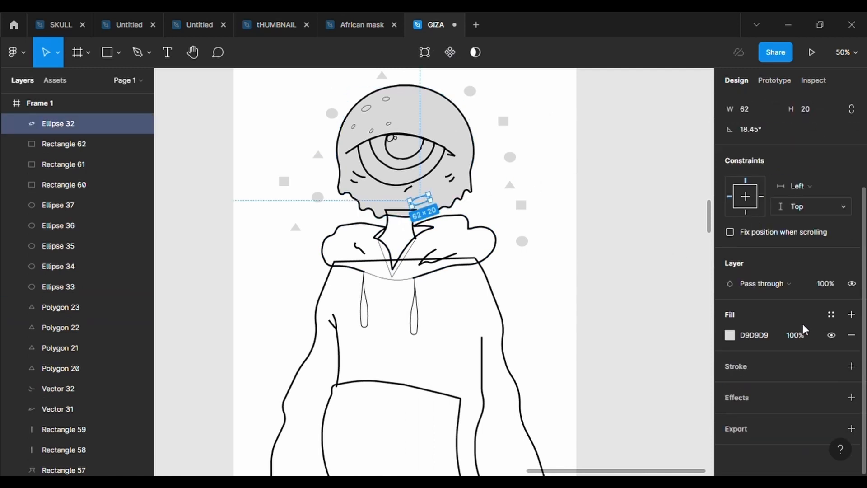
pyautogui.click(852, 366)
pyautogui.click(606, 291)
# Fill the larger highlight ellipse on the pupil with white (FFFFFF).
pyautogui.hotkey('shift', '0')
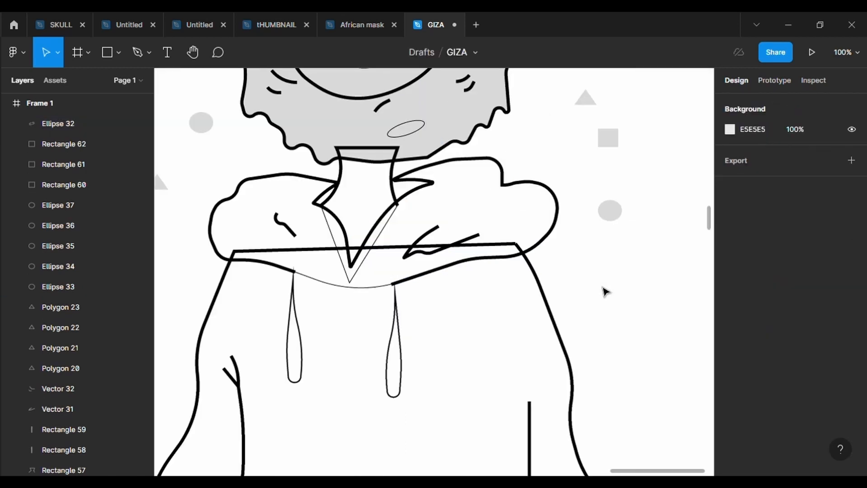
pyautogui.scroll(3, 604, 291)
pyautogui.click(416, 120)
pyautogui.scroll(-3, 784, 378)
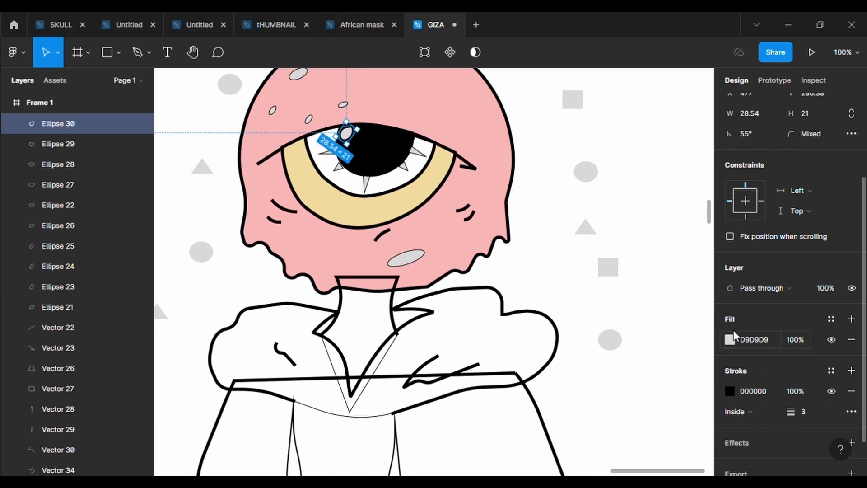
pyautogui.click(731, 339)
pyautogui.moveTo(562, 162); pyautogui.dragTo(534, 127)
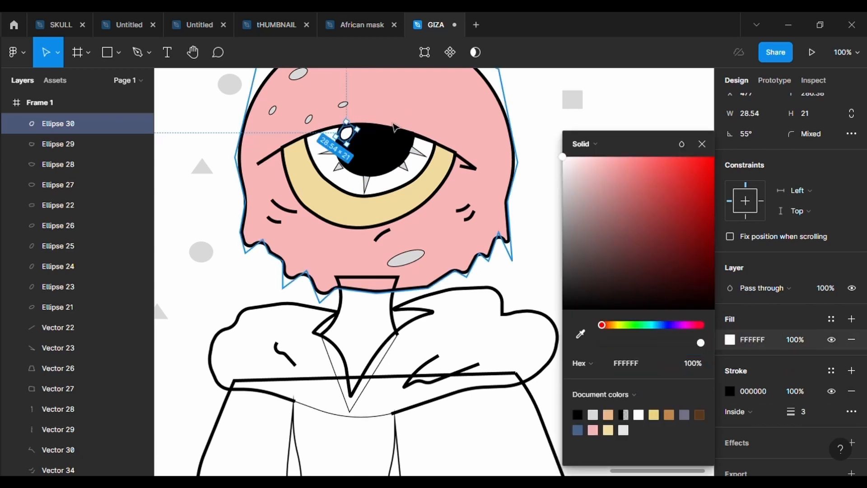
pyautogui.click(384, 139)
# Fill the small round highlight on the pupil with white.
pyautogui.click(356, 133)
pyautogui.click(732, 324)
pyautogui.click(730, 339)
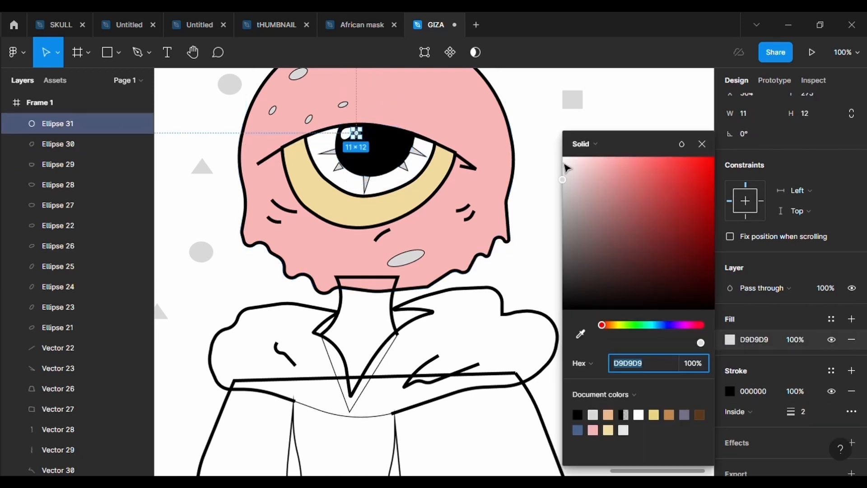
pyautogui.moveTo(567, 167); pyautogui.dragTo(538, 132)
pyautogui.click(528, 103)
pyautogui.scroll(1, 528, 103)
pyautogui.scroll(-1, 529, 103)
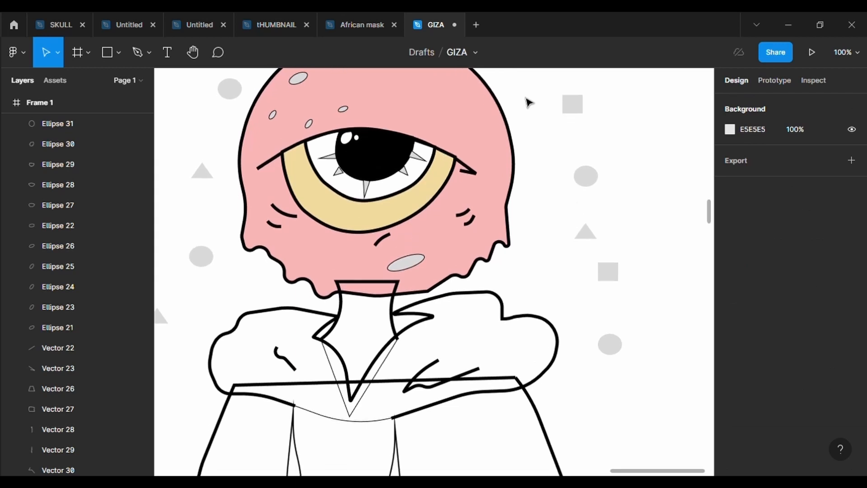
# Change the head's fill to pale cyan, B6F9F5.
pyautogui.click(497, 149)
pyautogui.scroll(-1, 744, 406)
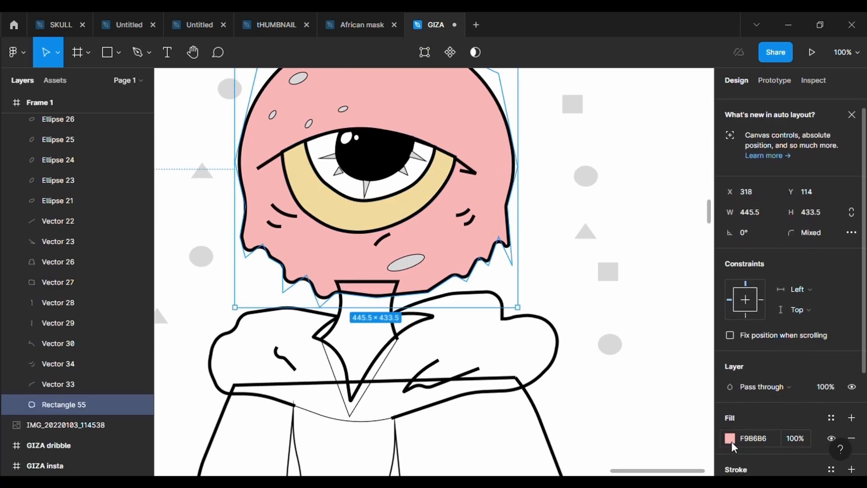
pyautogui.click(731, 439)
pyautogui.moveTo(614, 327); pyautogui.dragTo(649, 327)
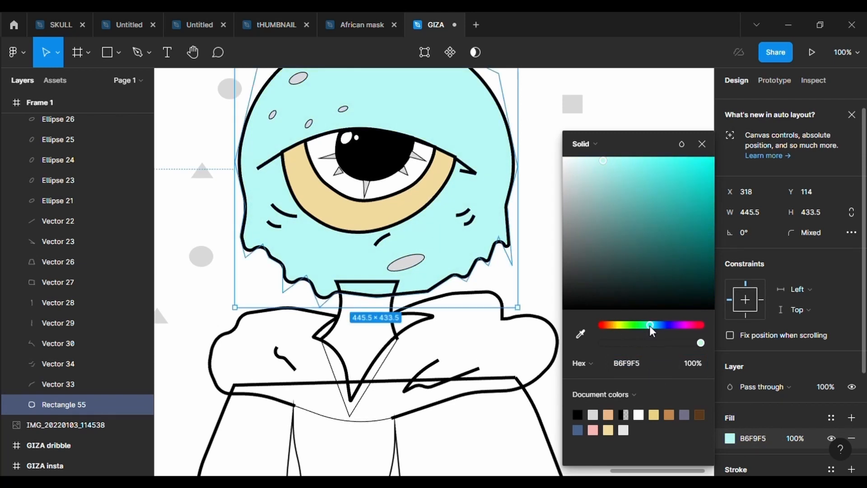
pyautogui.click(554, 236)
# Change the fill of the outer ring around the eye to light yellow-green, E5F19D.
pyautogui.click(366, 219)
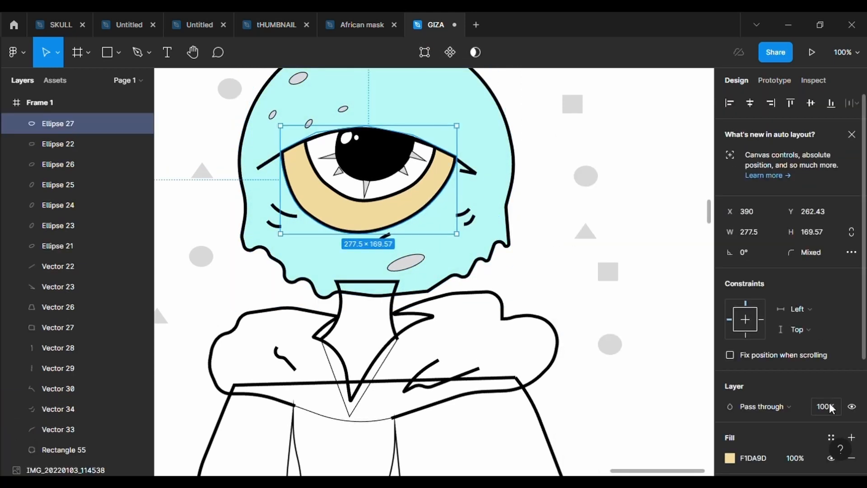
pyautogui.click(730, 457)
pyautogui.moveTo(617, 324); pyautogui.dragTo(623, 324)
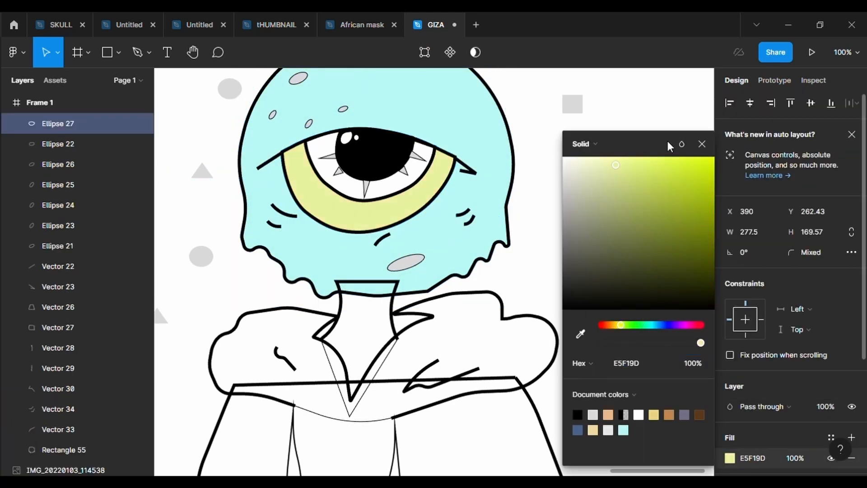
pyautogui.click(609, 106)
# Set the mouth ellipse's stroke width to 8.
pyautogui.scroll(-1, 608, 106)
pyautogui.scroll(-2, 608, 108)
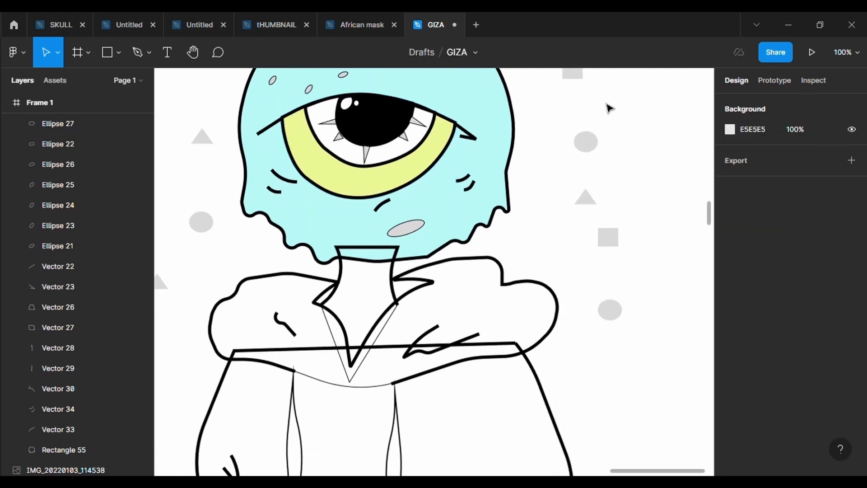
pyautogui.click(405, 208)
pyautogui.scroll(-3, 773, 337)
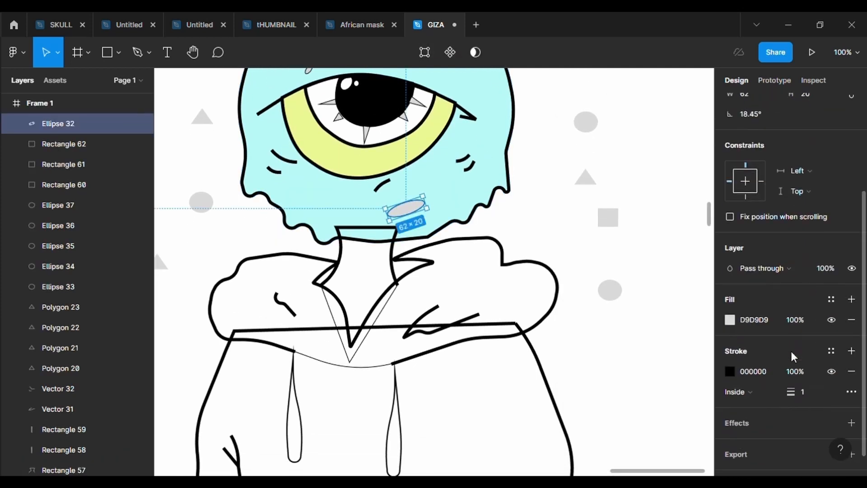
pyautogui.click(815, 397)
pyautogui.write('0')
pyautogui.press('Return')
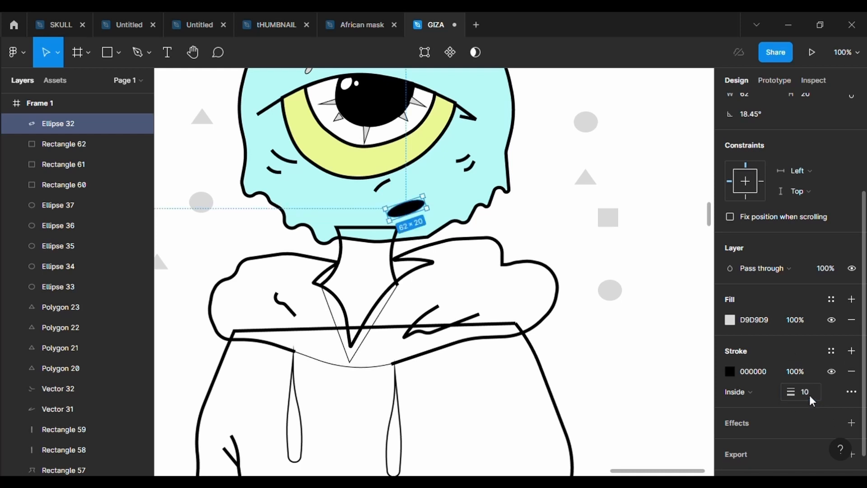
pyautogui.press('BackSpace')
pyautogui.write('8')
pyautogui.press('Return')
# Fill the mouth ellipse with white (FFFFFF).
pyautogui.click(730, 320)
pyautogui.moveTo(596, 235); pyautogui.dragTo(561, 153)
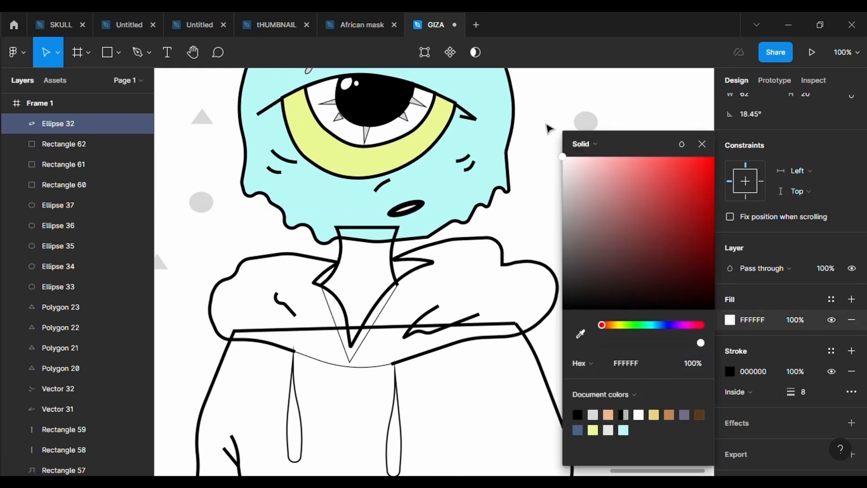
pyautogui.click(546, 115)
# Add an effect to the head shape, change it to an inner shadow and open its settings.
pyautogui.scroll(3, 546, 114)
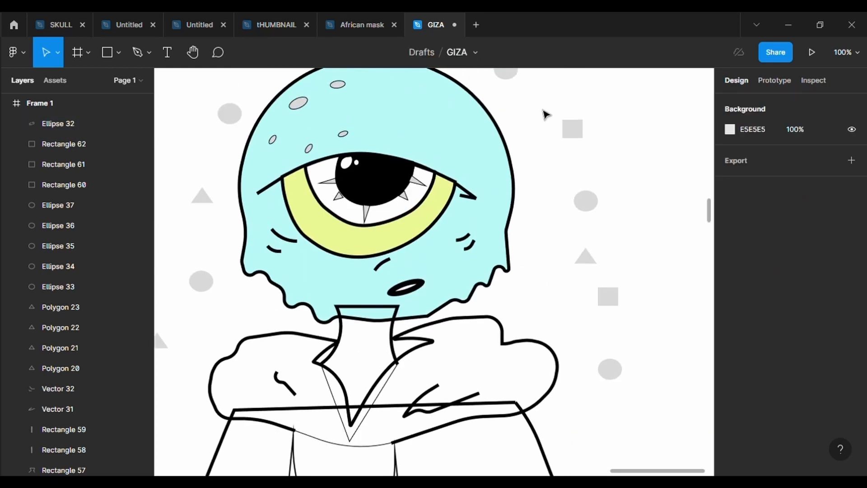
pyautogui.click(497, 127)
pyautogui.scroll(-4, 750, 258)
pyautogui.click(773, 396)
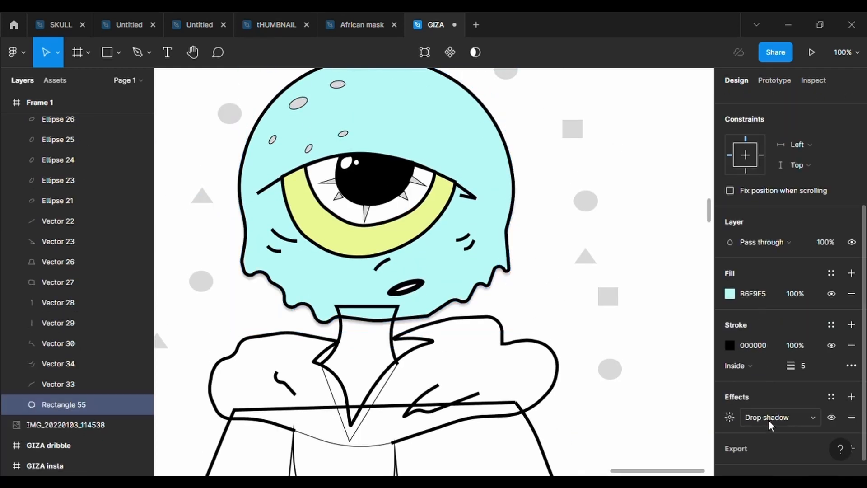
pyautogui.click(768, 418)
pyautogui.click(768, 405)
pyautogui.click(730, 417)
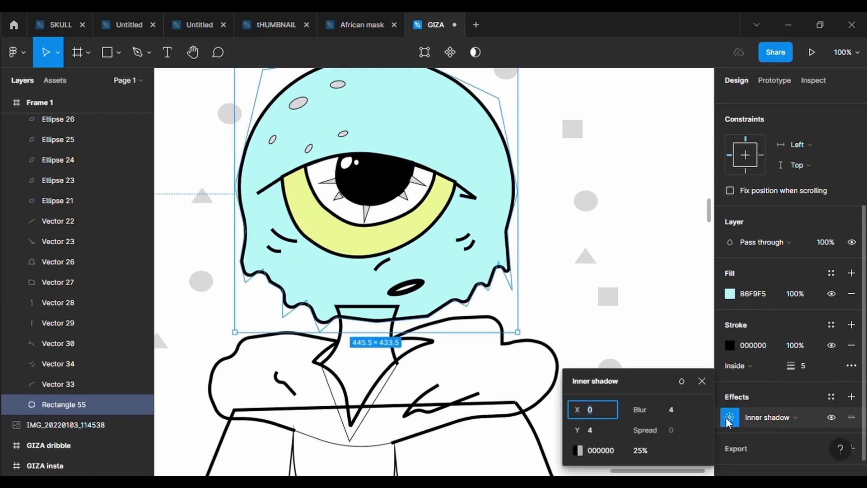
# Set the X offset of the head's inner shadow to -30.
pyautogui.click(610, 414)
pyautogui.write('-10')
pyautogui.press('Return')
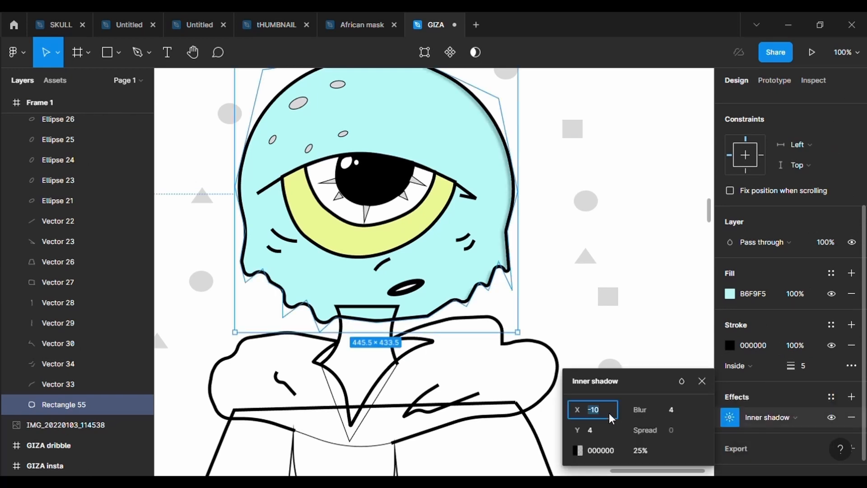
pyautogui.write('-20')
pyautogui.press('Return')
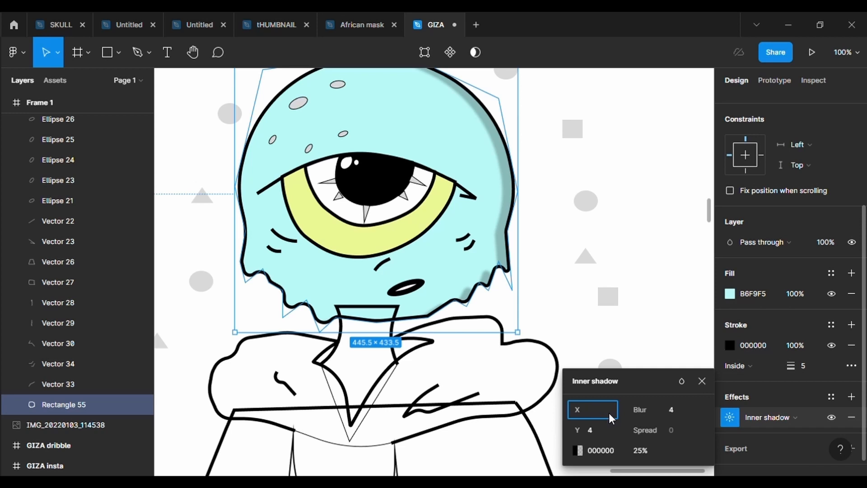
pyautogui.write('-30')
pyautogui.press('Return')
pyautogui.press('BackSpace')
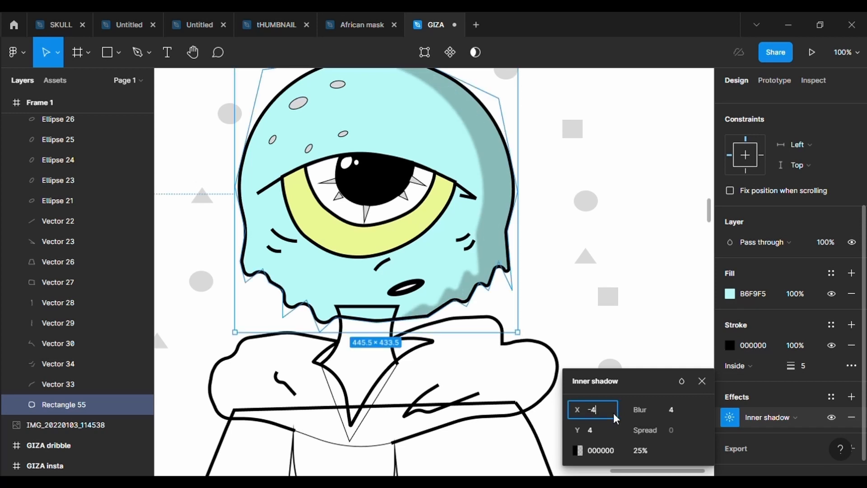
pyautogui.write('-30')
pyautogui.press('Return')
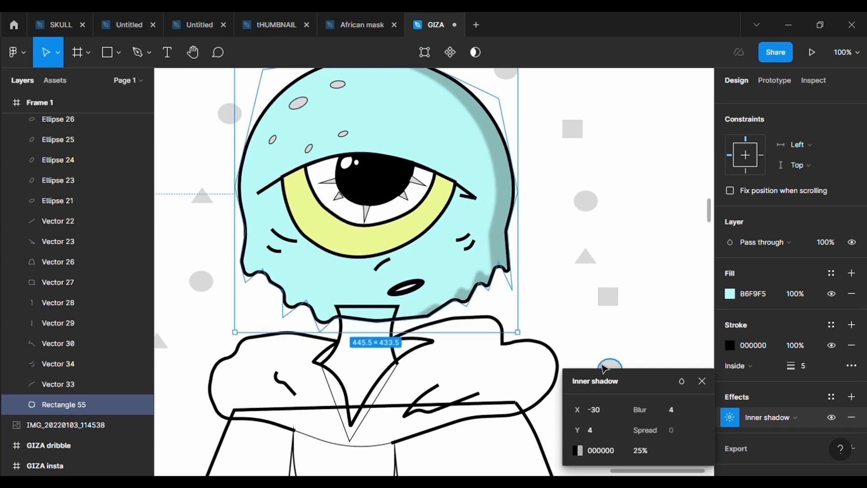
pyautogui.click(612, 328)
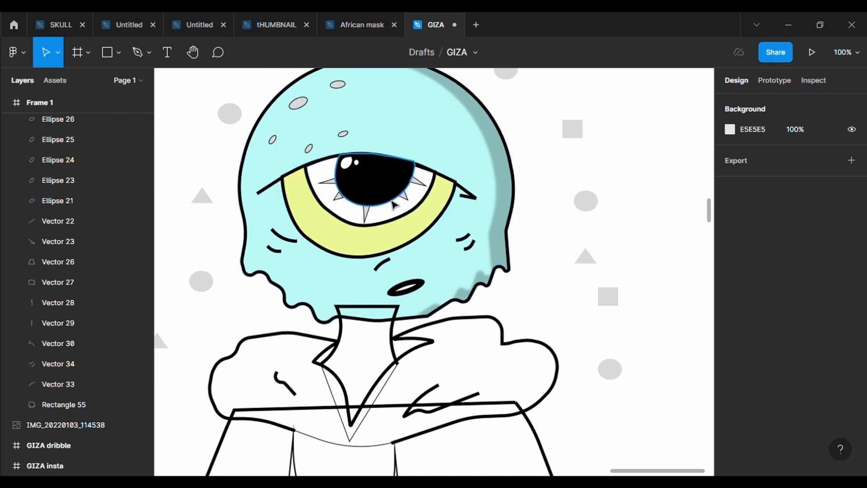
# Try to bring the pupil in front of the other eye shapes.
pyautogui.scroll(3, 394, 205)
pyautogui.rightClick(341, 197)
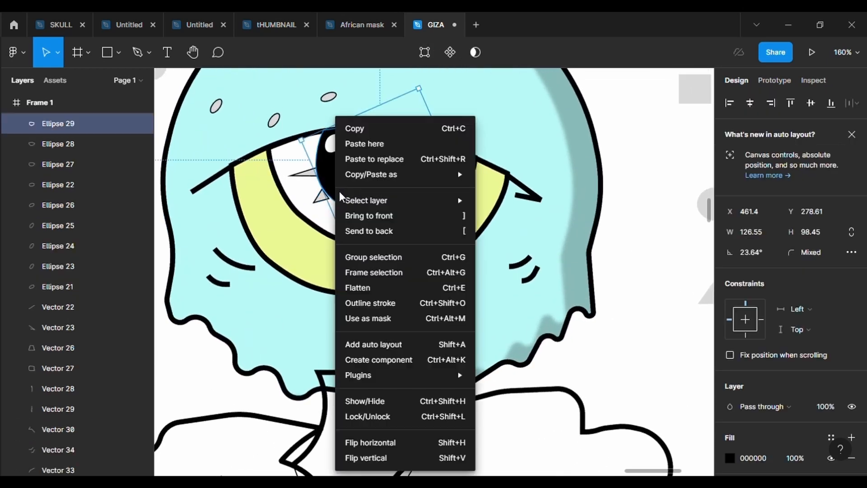
pyautogui.click(382, 216)
# Fill the lower-right, right and bottom spikes around the pupil with black (000000).
pyautogui.click(426, 197)
pyautogui.scroll(-2, 768, 361)
pyautogui.click(730, 389)
pyautogui.moveTo(592, 289); pyautogui.dragTo(544, 343)
pyautogui.click(447, 174)
pyautogui.click(364, 227)
pyautogui.click(731, 389)
pyautogui.moveTo(592, 294); pyautogui.dragTo(544, 345)
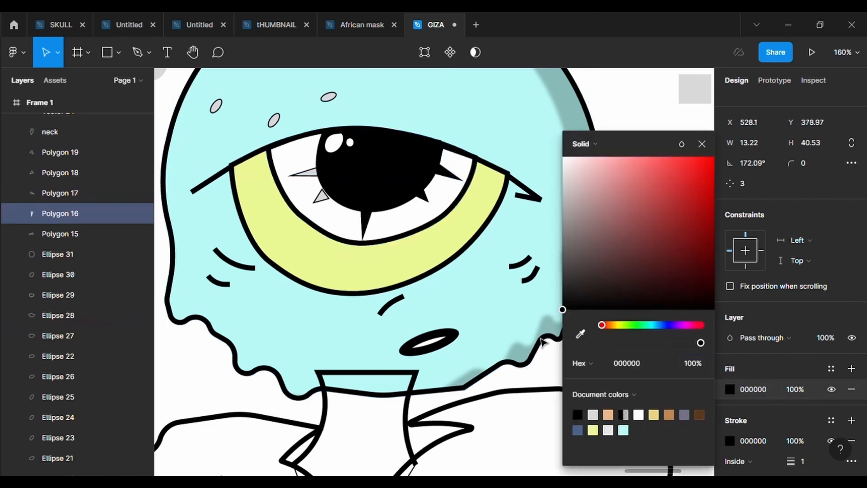
# Fill the two remaining spikes to the left and lower left of the pupil with black (000000).
pyautogui.keyDown('shift'); pyautogui.click(328, 202); pyautogui.keyUp('shift')
pyautogui.click(730, 389)
pyautogui.click(587, 310)
pyautogui.click(307, 173)
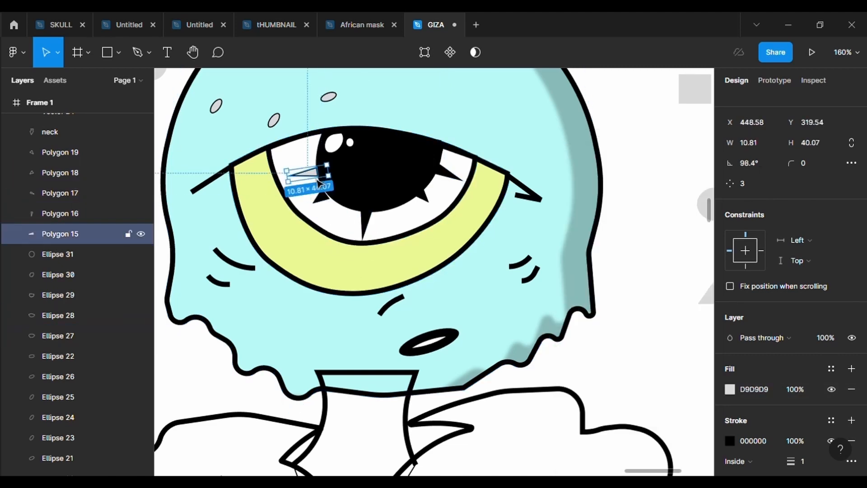
pyautogui.click(728, 390)
pyautogui.moveTo(594, 282); pyautogui.dragTo(563, 310)
pyautogui.click(328, 202)
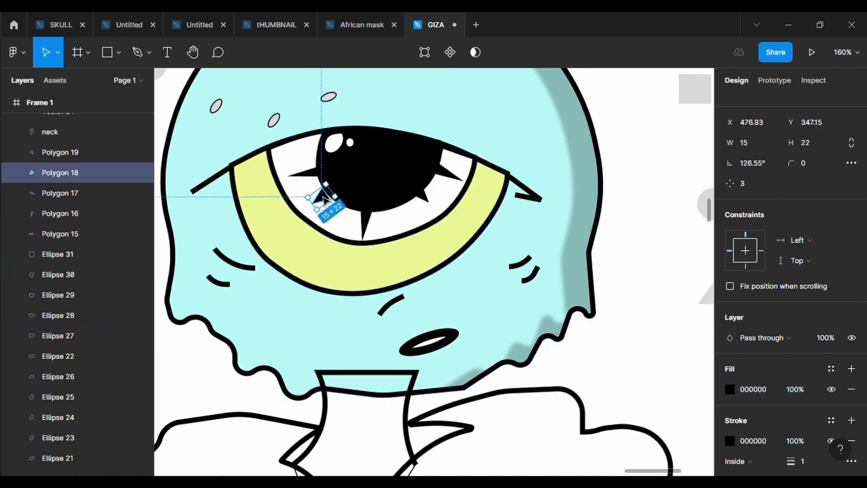
pyautogui.click(684, 194)
# Give the crease lines left of the eye rounded joins and rounded end points.
pyautogui.scroll(-5, 684, 194)
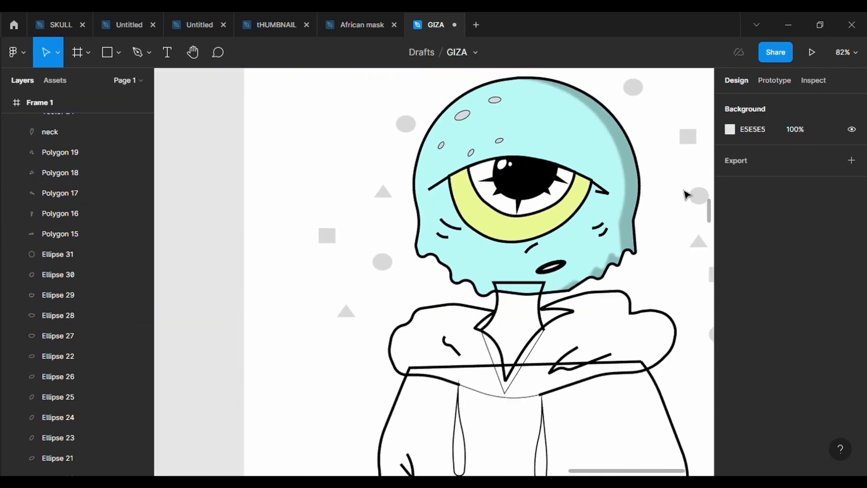
pyautogui.scroll(3, 685, 194)
pyautogui.click(365, 230)
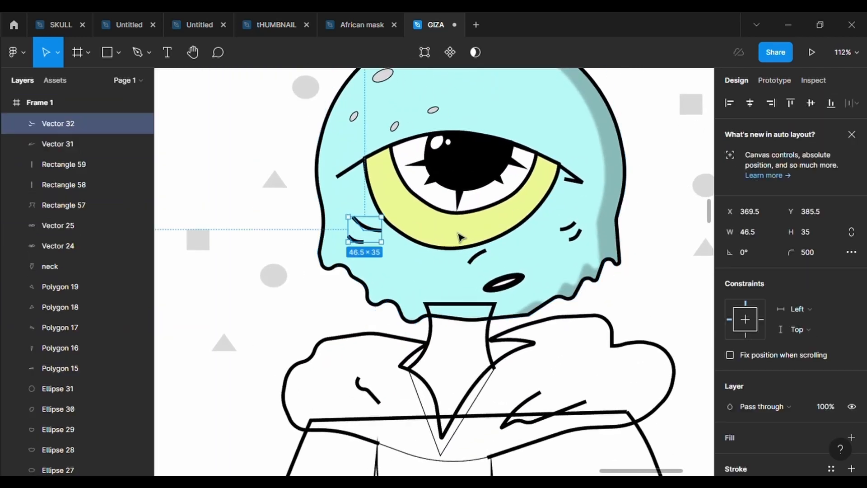
pyautogui.scroll(-3, 821, 393)
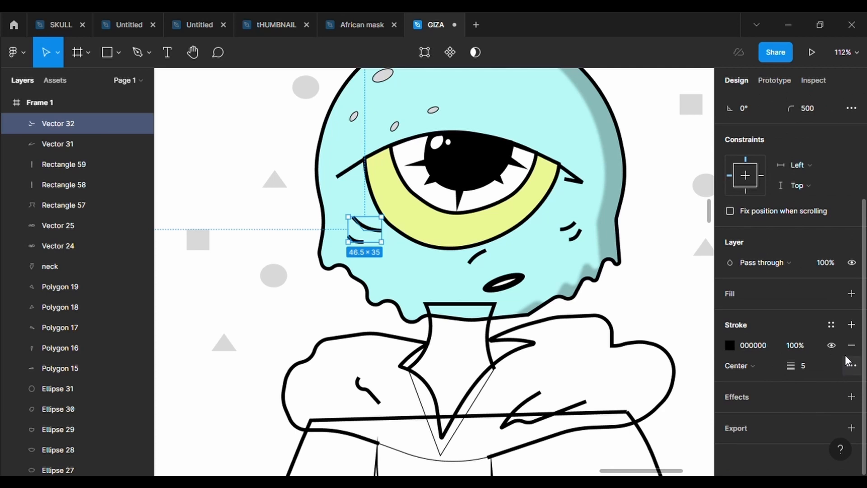
pyautogui.click(852, 365)
pyautogui.click(687, 368)
pyautogui.click(700, 429)
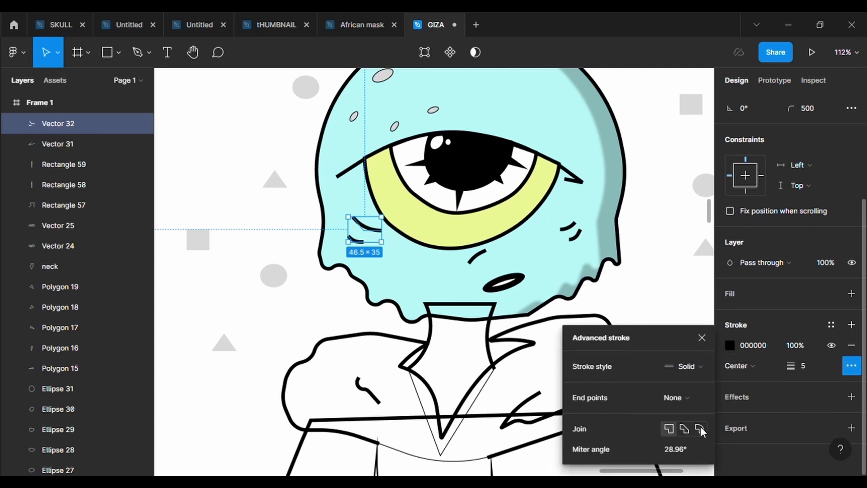
pyautogui.click(699, 428)
pyautogui.click(689, 399)
pyautogui.click(703, 444)
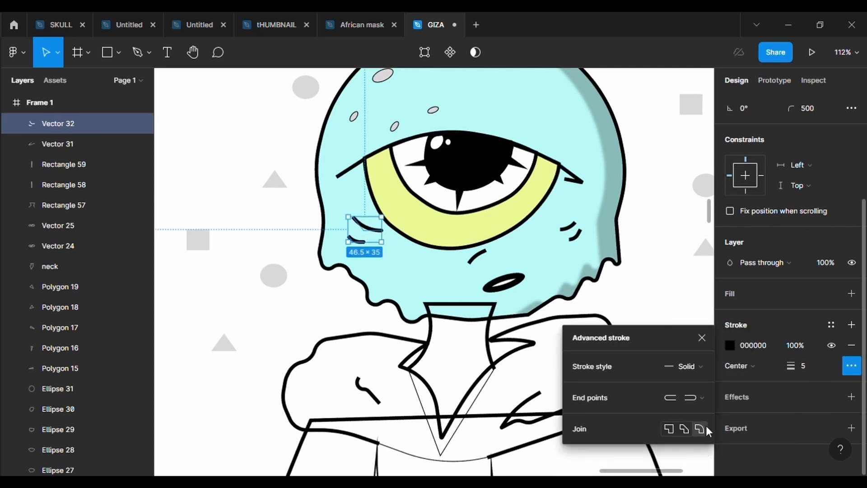
pyautogui.click(697, 401)
pyautogui.click(697, 401)
# Give the crease lines right of the eye the same rounded end points.
pyautogui.click(571, 230)
pyautogui.click(697, 400)
pyautogui.click(703, 441)
pyautogui.click(689, 308)
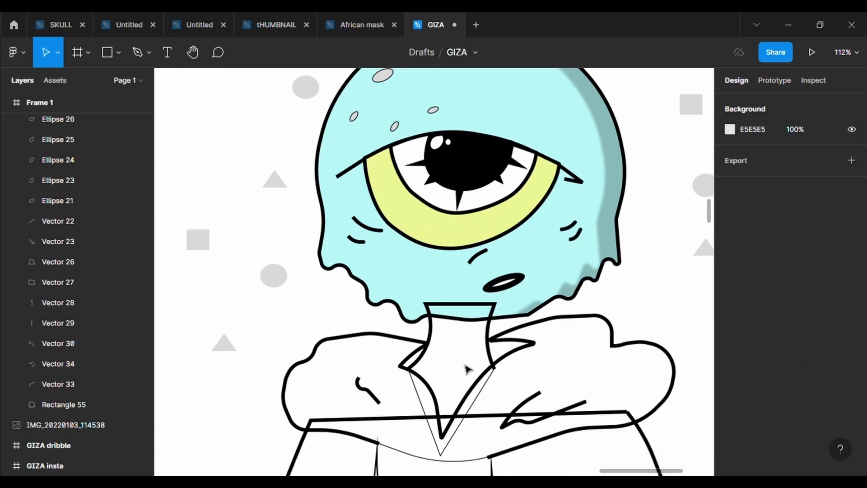
# Send the neck outline behind the head and fill it with pale yellow (F8E790).
pyautogui.rightClick(483, 360)
pyautogui.press('Escape')
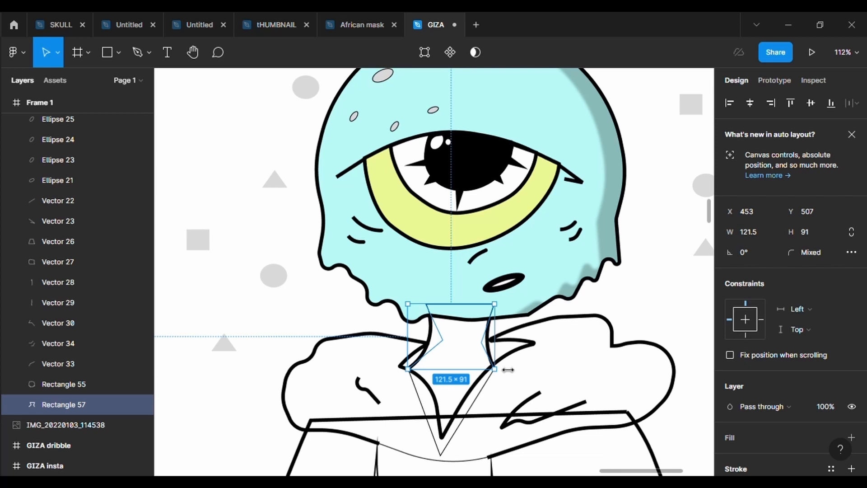
pyautogui.scroll(-3, 570, 268)
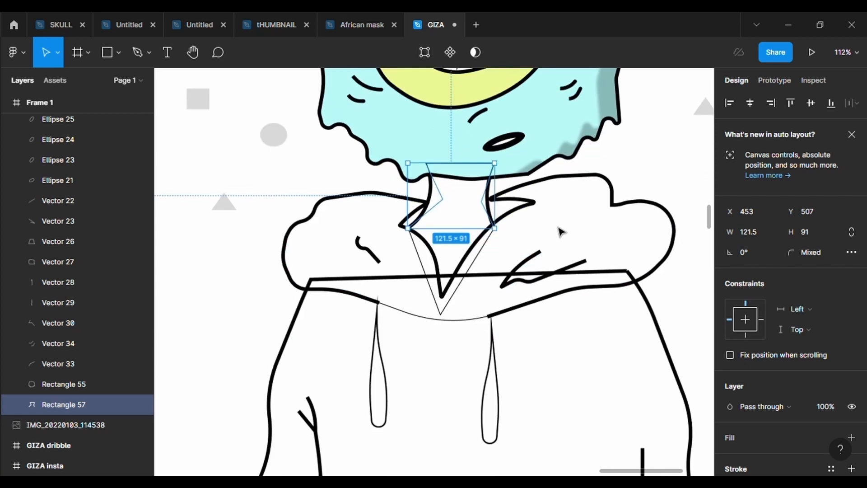
pyautogui.click(852, 437)
pyautogui.click(730, 458)
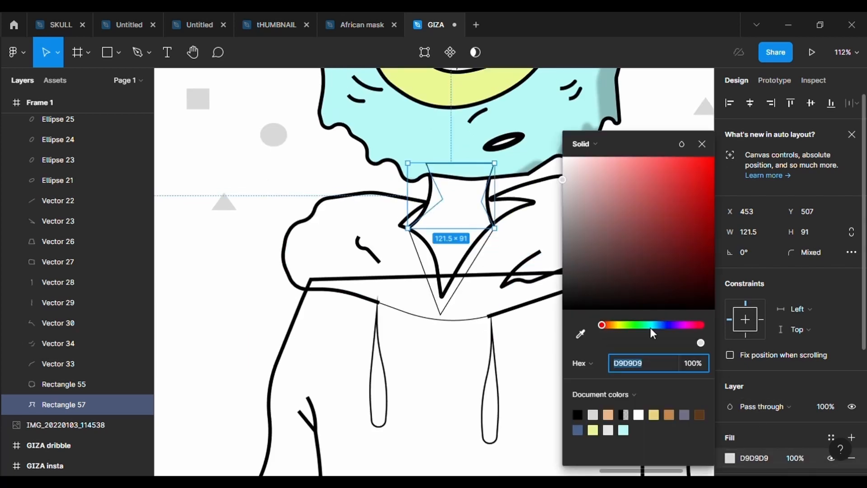
pyautogui.click(615, 325)
pyautogui.click(626, 161)
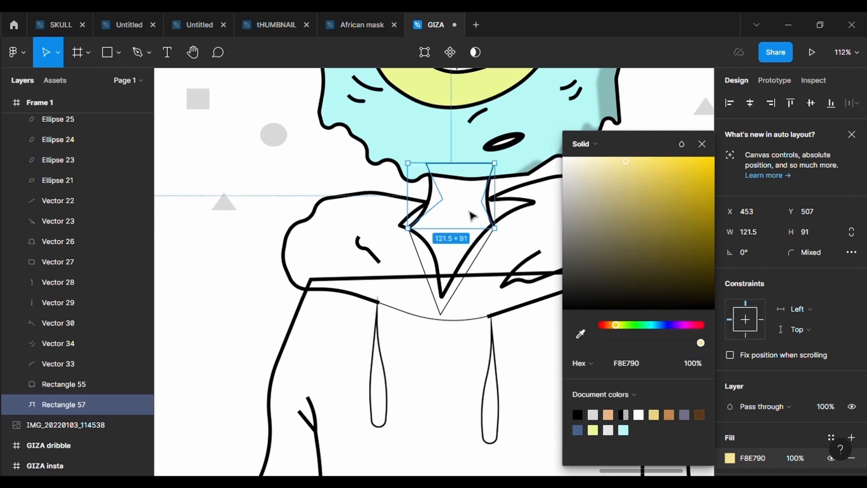
# Add a fill to the full neck shape, send it to the back and color it brown.
pyautogui.click(482, 260)
pyautogui.click(744, 434)
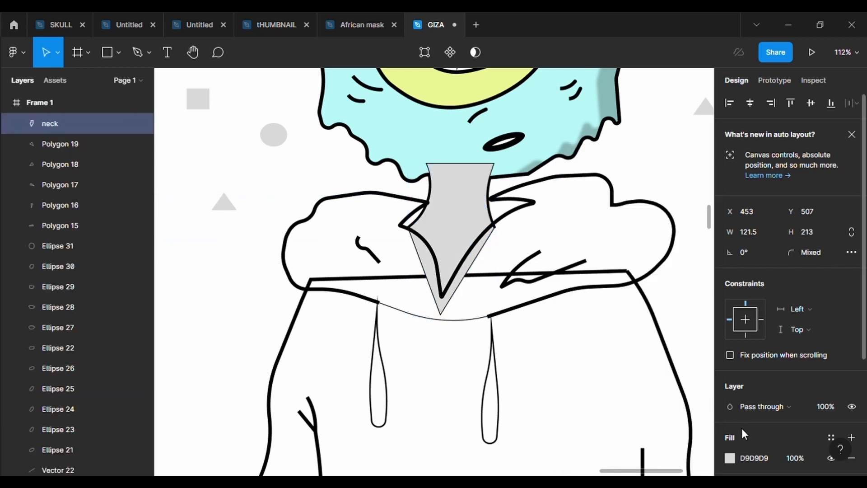
pyautogui.rightClick(457, 228)
pyautogui.click(477, 216)
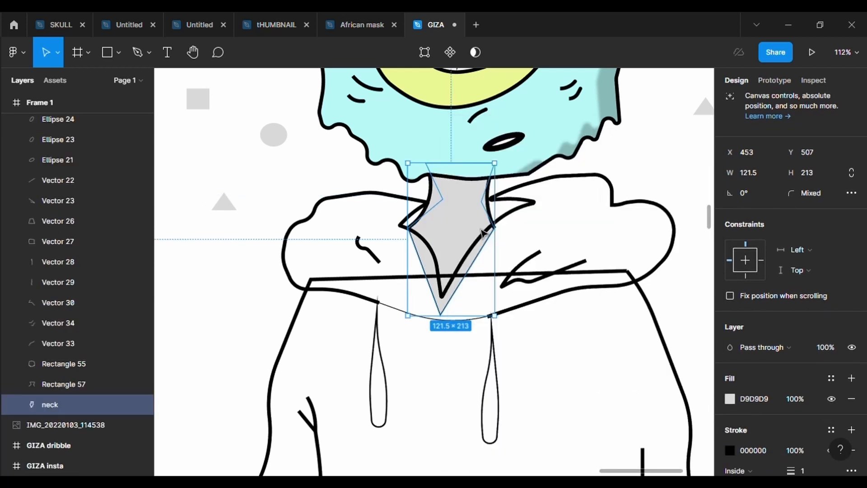
# Fill the hood around the neck with dark red (A04545).
pyautogui.click(564, 235)
pyautogui.scroll(-2, 809, 333)
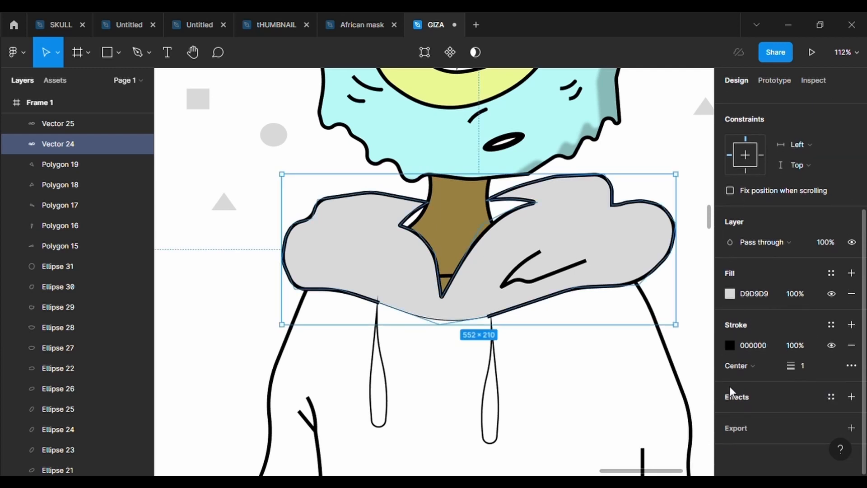
pyautogui.click(731, 294)
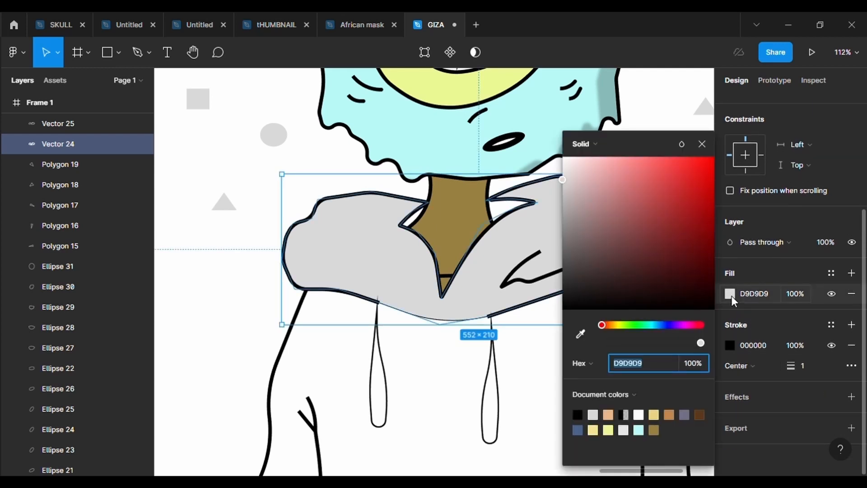
pyautogui.click(647, 222)
pyautogui.click(650, 214)
pyautogui.scroll(-1, 451, 271)
pyautogui.doubleClick(446, 241)
pyautogui.moveTo(469, 241); pyautogui.dragTo(447, 134)
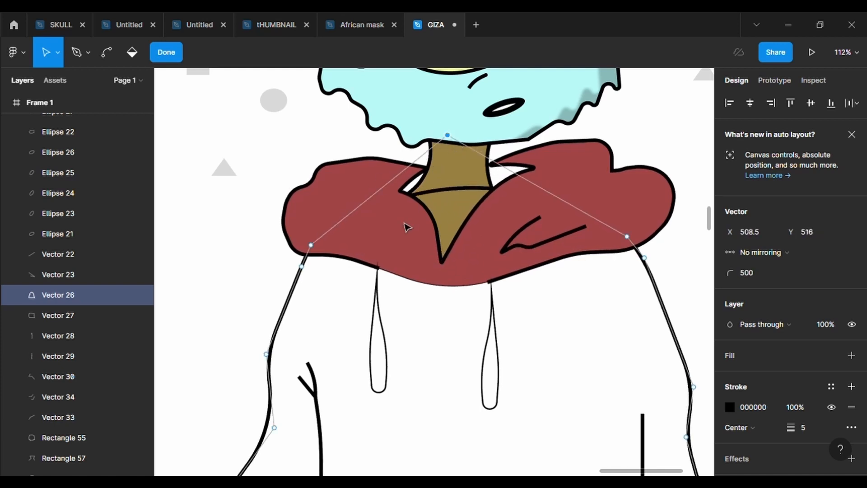
pyautogui.hotkey('ctrl', 'z')
pyautogui.press('Escape')
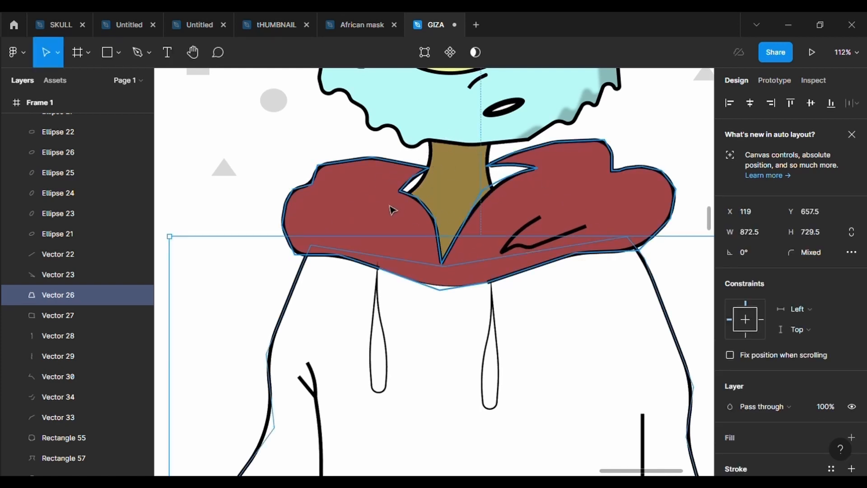
pyautogui.press('Escape')
# Draw a 232 × 82 rectangle over the neck opening and send it behind all other shapes.
pyautogui.click(114, 52)
pyautogui.press('r')
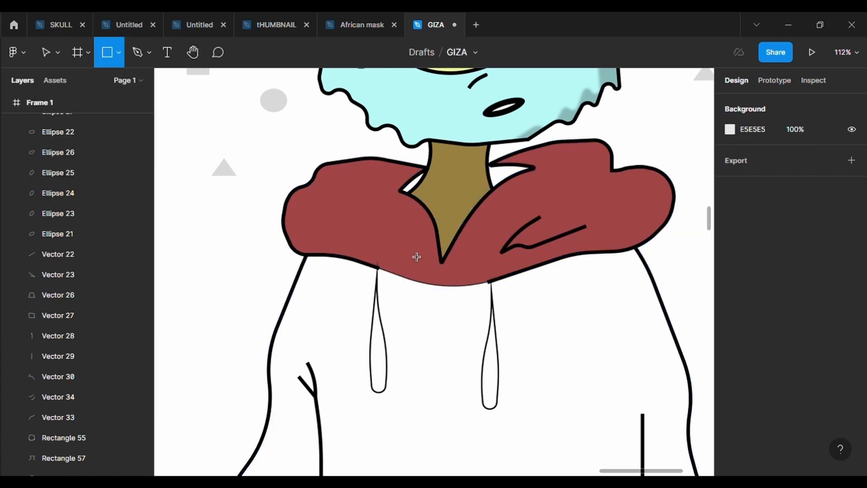
pyautogui.moveTo(382, 164); pyautogui.dragTo(548, 223)
pyautogui.rightClick(537, 212)
pyautogui.click(558, 228)
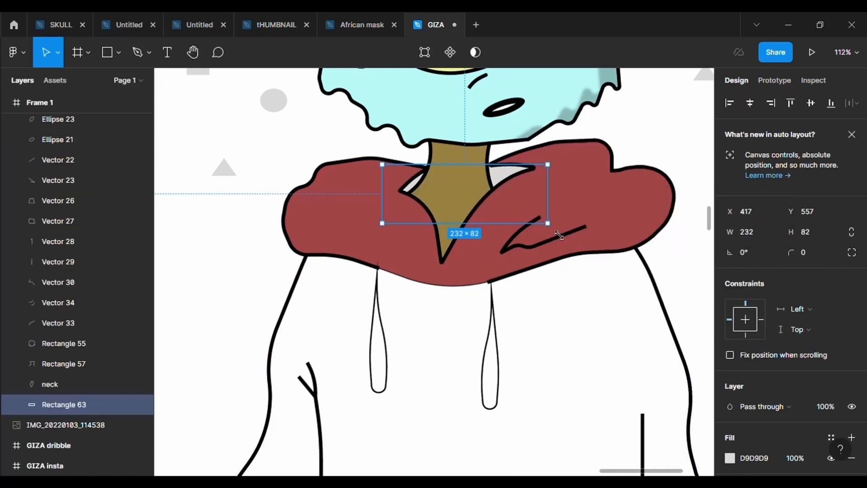
# Reshape the rectangle's top edge inside the hood opening and fill it with near-black (0F0D0D).
pyautogui.press('Return')
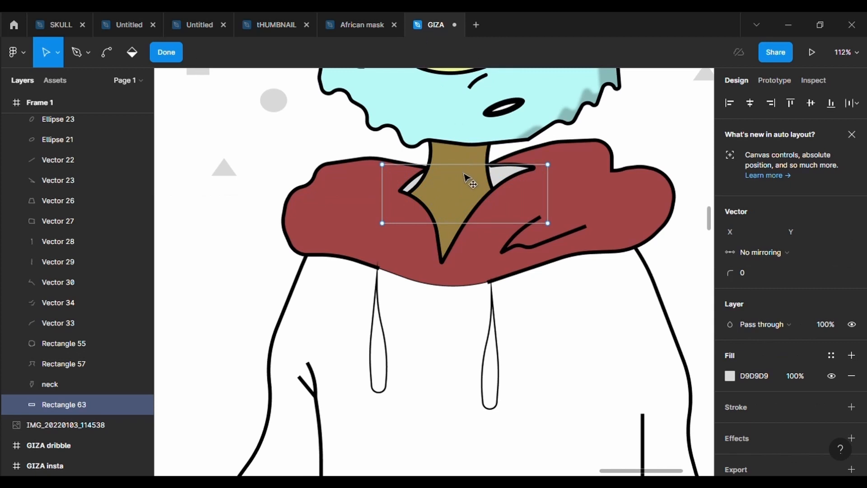
pyautogui.moveTo(471, 170); pyautogui.dragTo(464, 175)
pyautogui.moveTo(517, 179); pyautogui.dragTo(511, 169)
pyautogui.click(730, 376)
pyautogui.click(598, 297)
pyautogui.moveTo(596, 299); pyautogui.dragTo(582, 304)
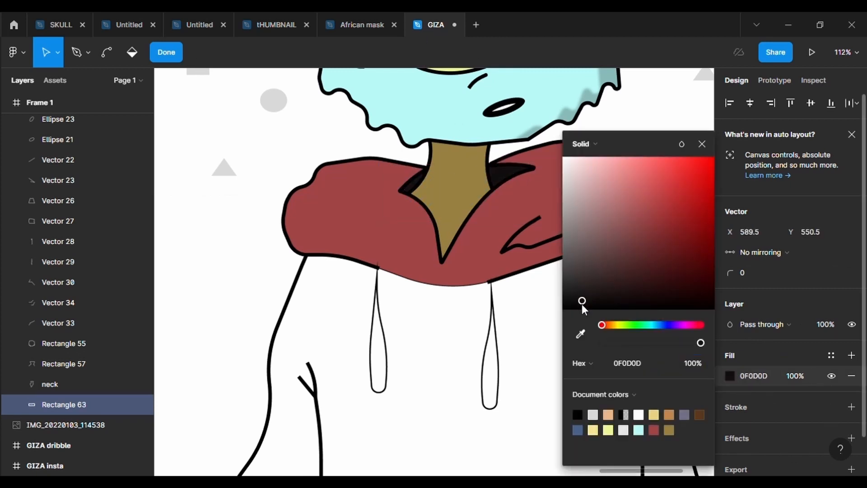
pyautogui.press('Escape')
# Remove the thin stroke from the red hood shape.
pyautogui.click(458, 286)
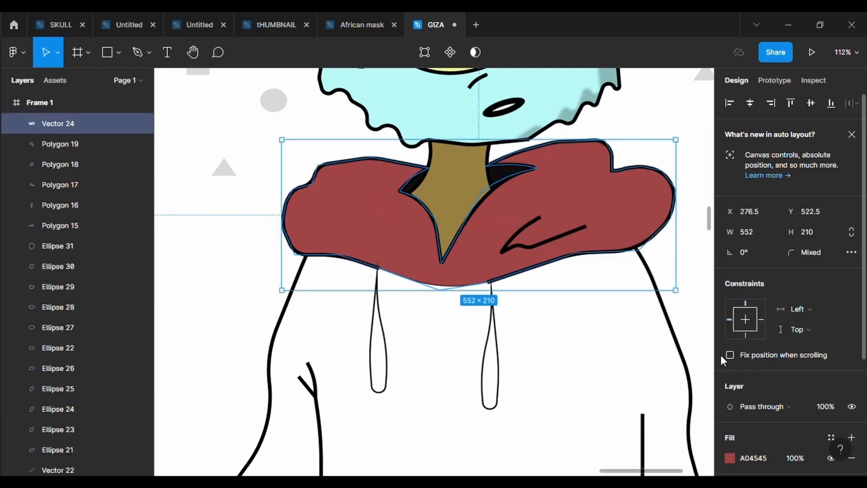
pyautogui.scroll(-5, 726, 359)
pyautogui.click(852, 345)
pyautogui.click(614, 332)
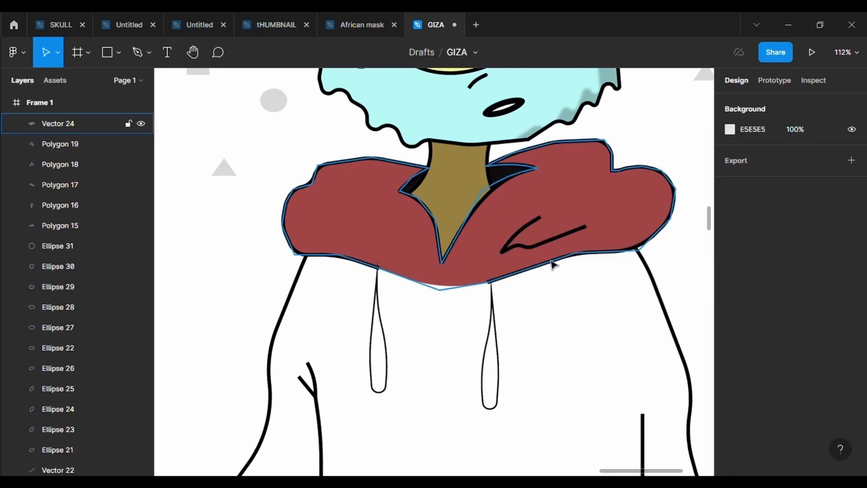
# Open the hood's thick outline for vector editing and change the cap style of its open line end.
pyautogui.click(552, 261)
pyautogui.scroll(-1, 849, 389)
pyautogui.doubleClick(628, 255)
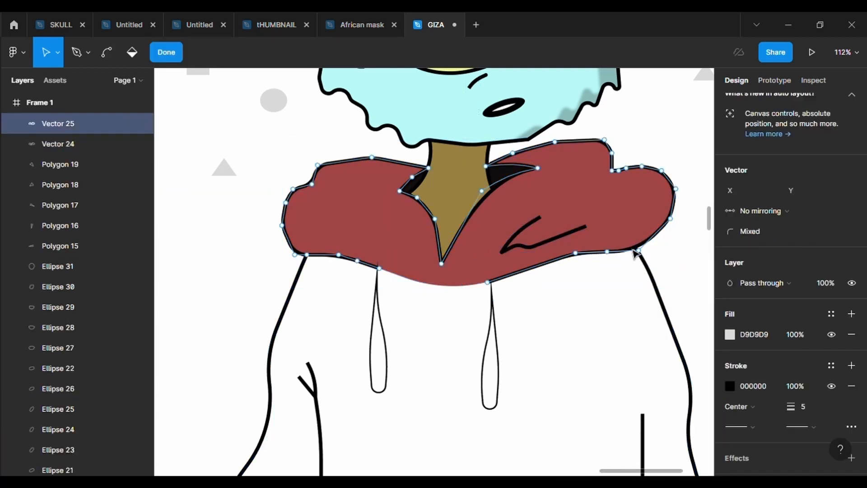
pyautogui.click(808, 421)
pyautogui.click(718, 341)
pyautogui.press('Escape')
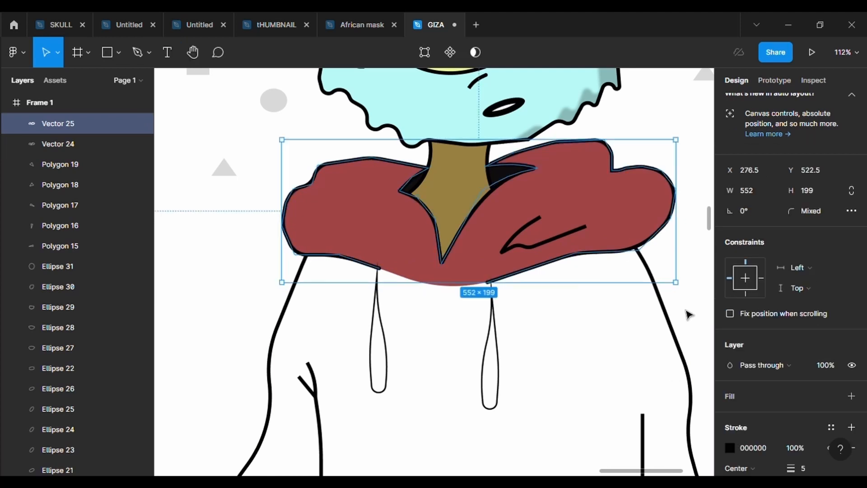
# Add a fill to the hoodie body and send it behind the other shapes.
pyautogui.scroll(3, 688, 315)
pyautogui.rightClick(686, 311)
pyautogui.click(664, 248)
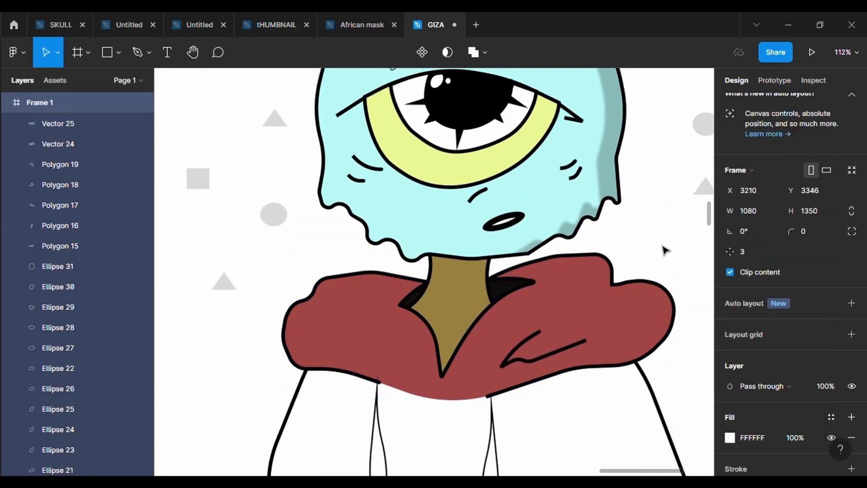
pyautogui.scroll(-3, 663, 247)
pyautogui.scroll(-2, 664, 248)
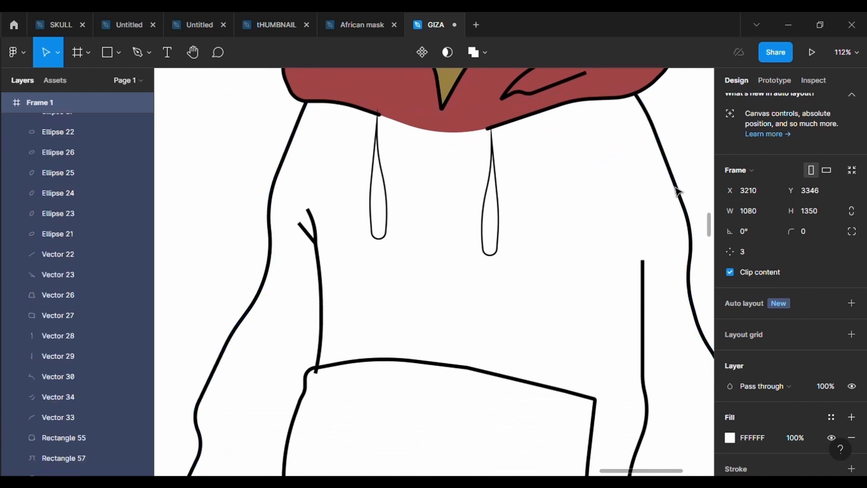
pyautogui.click(664, 248)
pyautogui.rightClick(637, 373)
pyautogui.click(656, 239)
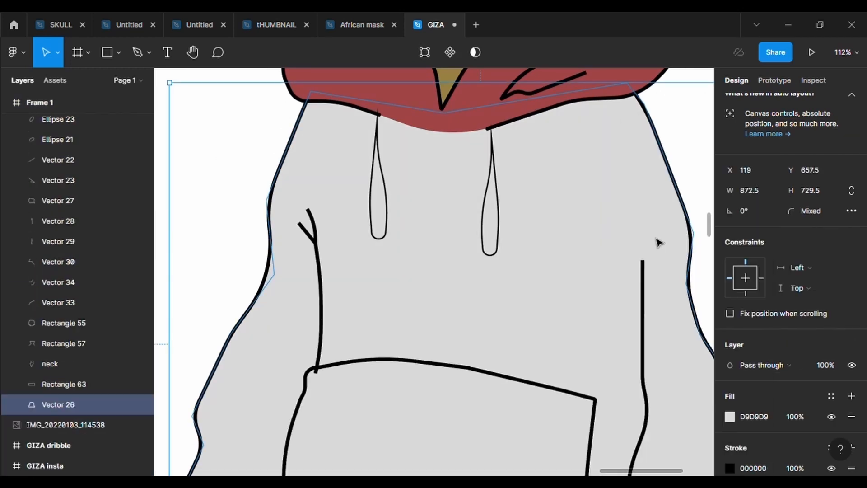
# Recolor the hoodie body with the dark red sampled from the hood.
pyautogui.press('-')
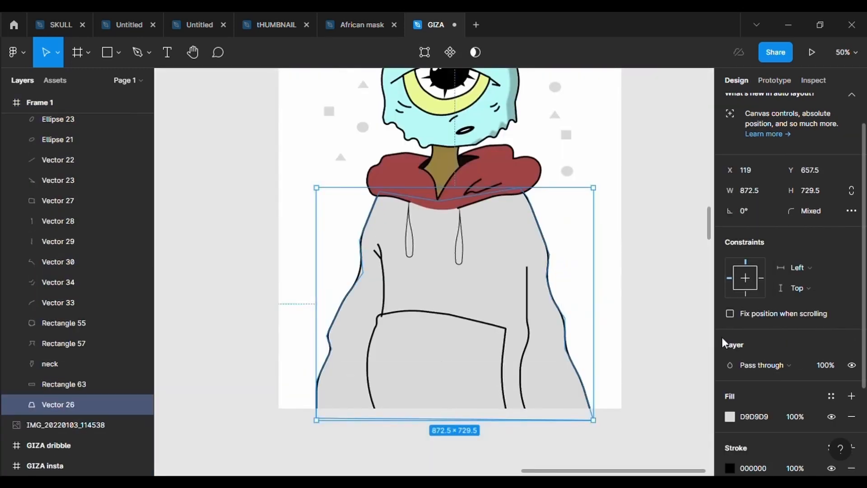
pyautogui.rightClick(510, 236)
pyautogui.click(733, 418)
pyautogui.click(732, 417)
pyautogui.press('i')
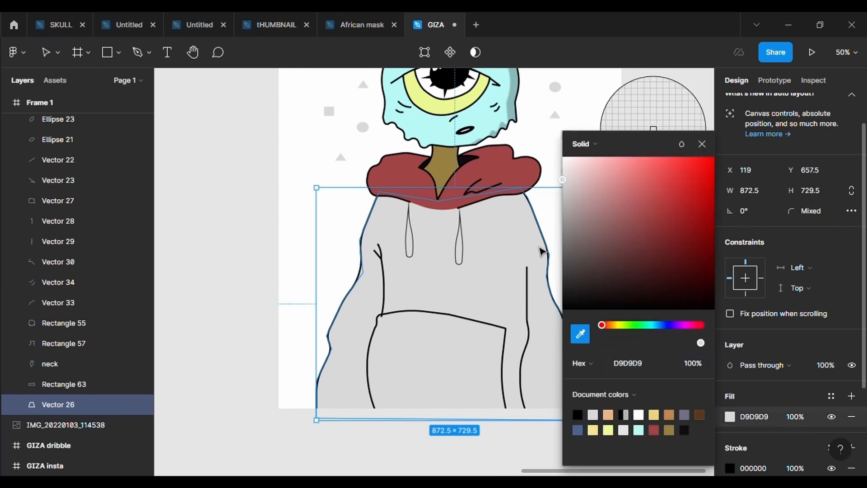
pyautogui.click(509, 180)
pyautogui.click(281, 188)
# Fill the hoodie's left drawstring with the light yellow FFDB7E.
pyautogui.click(411, 254)
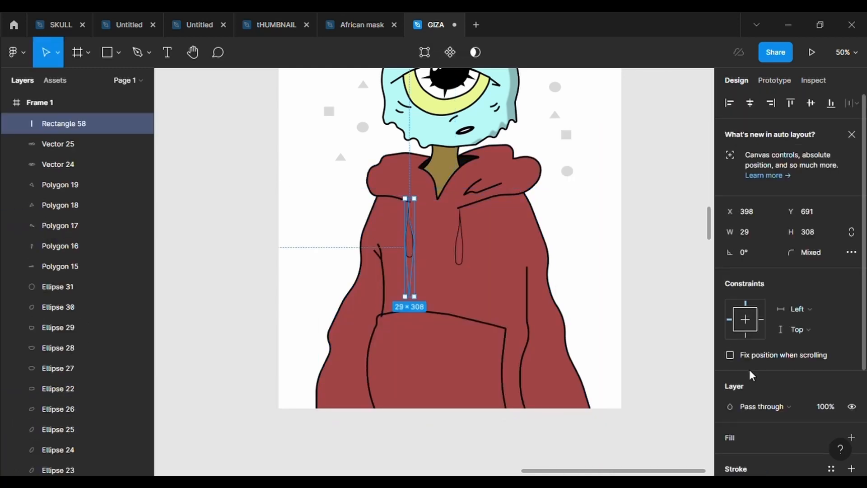
pyautogui.click(731, 377)
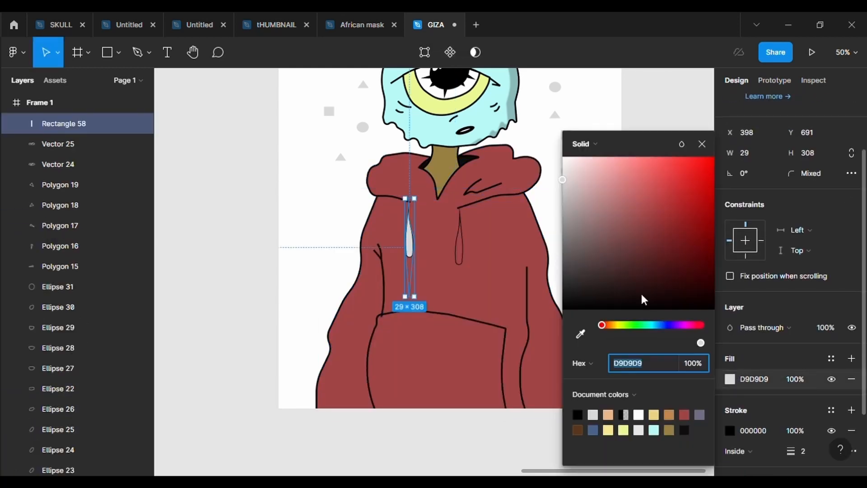
pyautogui.click(614, 324)
pyautogui.moveTo(635, 163); pyautogui.dragTo(640, 149)
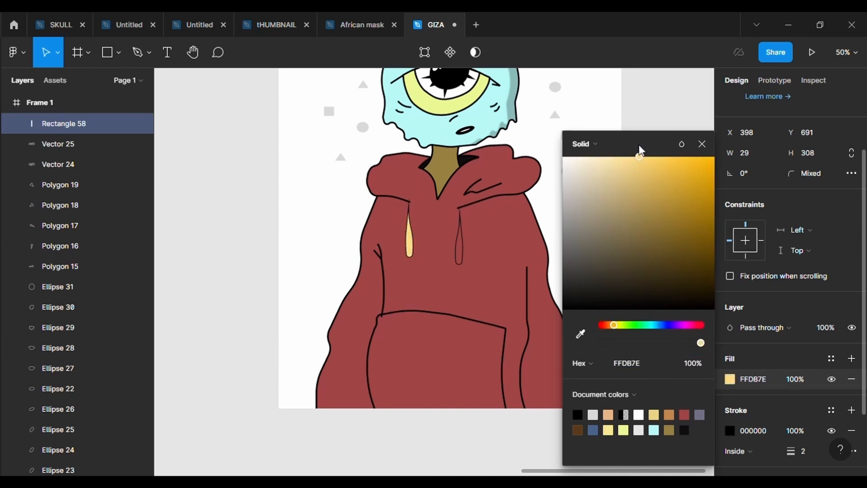
# Add a fill to the hoodie's right drawstring and match it to the light yellow sampled from the left one.
pyautogui.hotkey('ctrl', 'v')
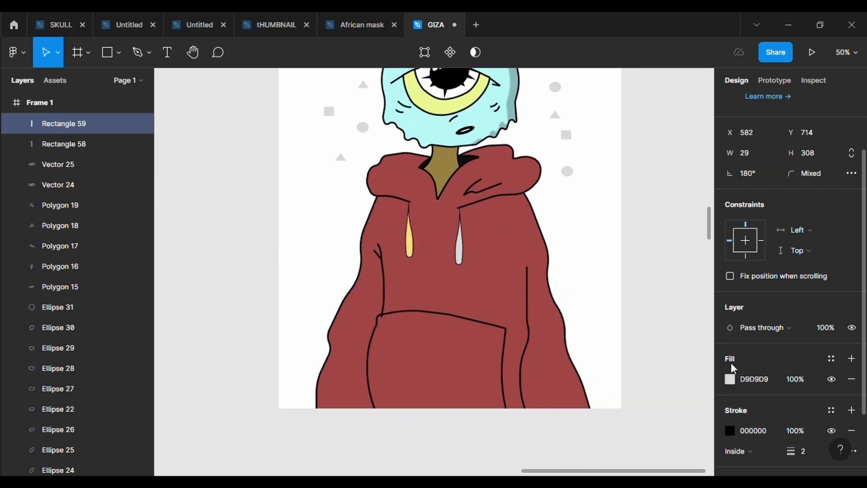
pyautogui.click(730, 380)
pyautogui.click(581, 333)
pyautogui.click(410, 240)
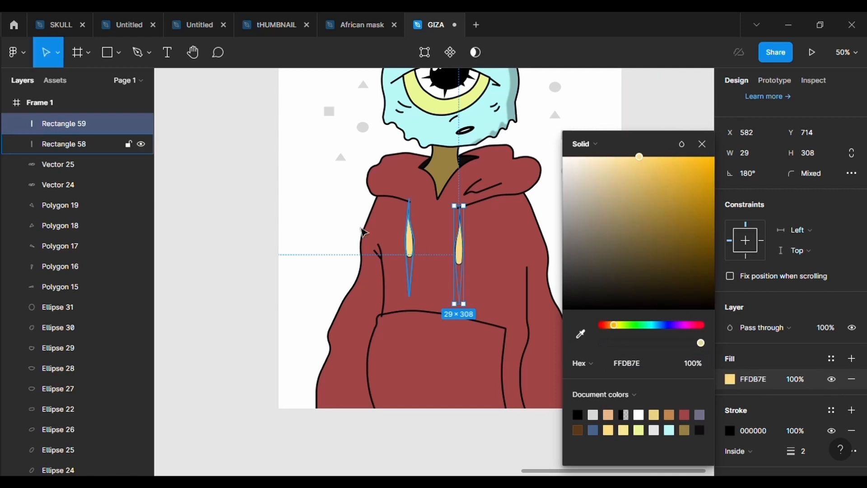
pyautogui.press('Escape')
pyautogui.press('Escape')
# Add a fill to the hoodie's front pocket shape and color it a muted slate blue.
pyautogui.click(482, 326)
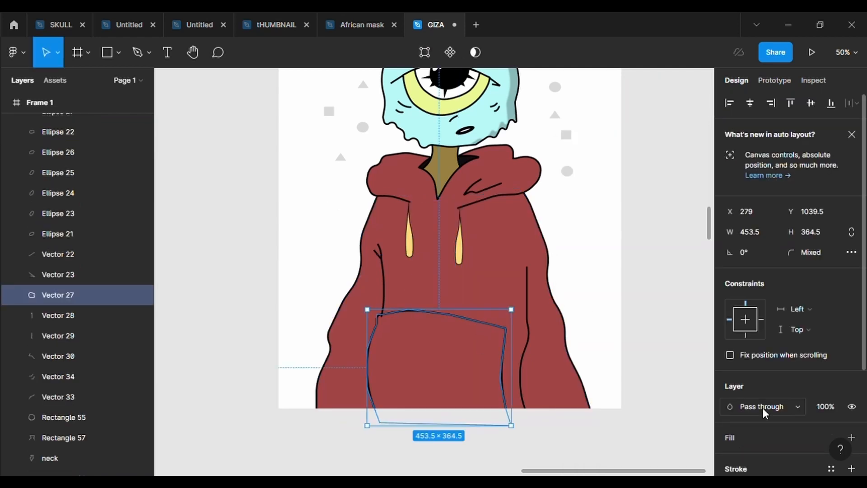
pyautogui.click(759, 441)
pyautogui.click(730, 364)
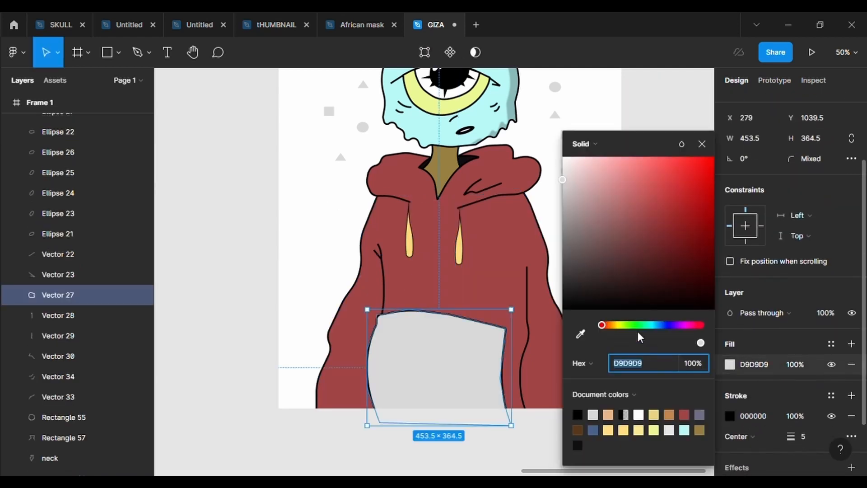
pyautogui.click(648, 326)
pyautogui.moveTo(650, 325); pyautogui.dragTo(656, 323)
pyautogui.click(619, 193)
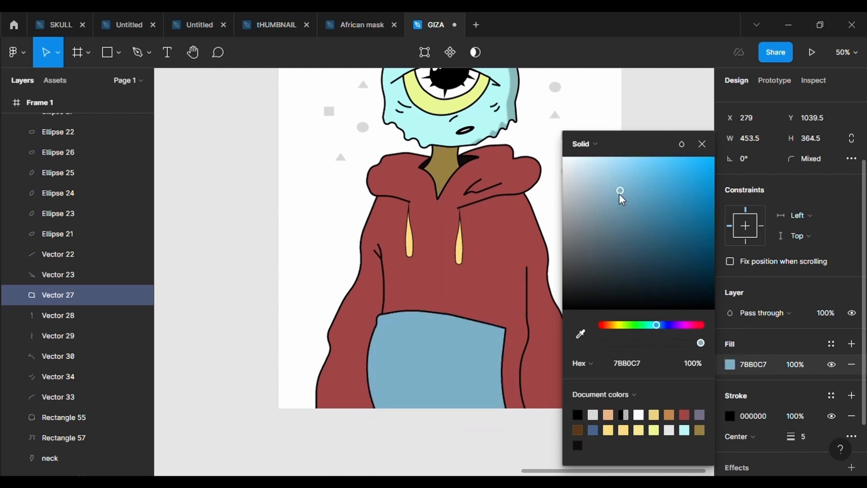
pyautogui.moveTo(619, 194); pyautogui.dragTo(617, 217)
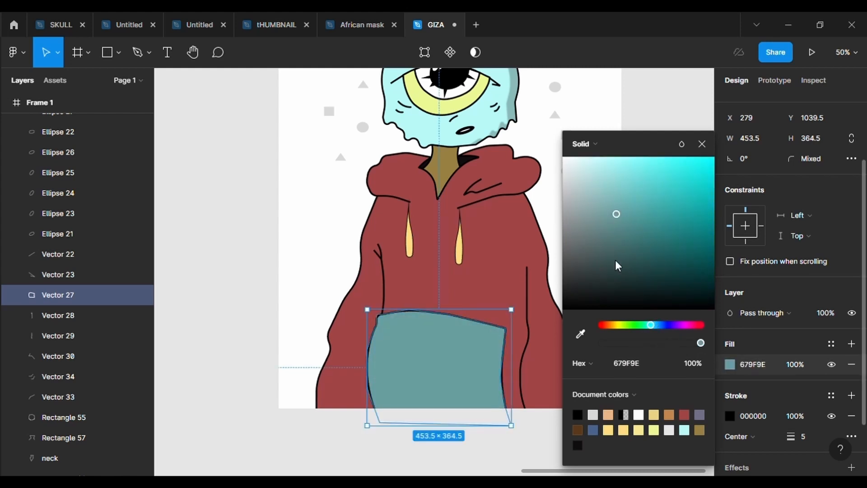
pyautogui.click(663, 325)
pyautogui.click(561, 222)
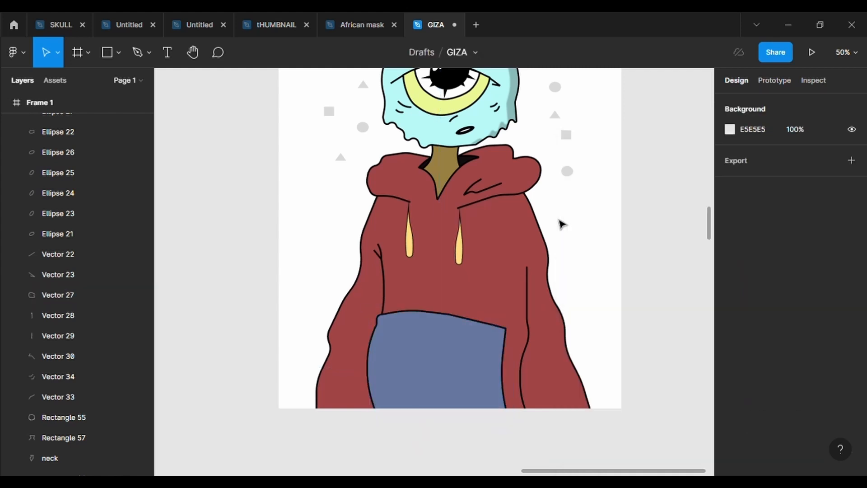
# Change the fill of Frame 1 to the light purple C582FA as the artwork's background.
pyautogui.click(676, 325)
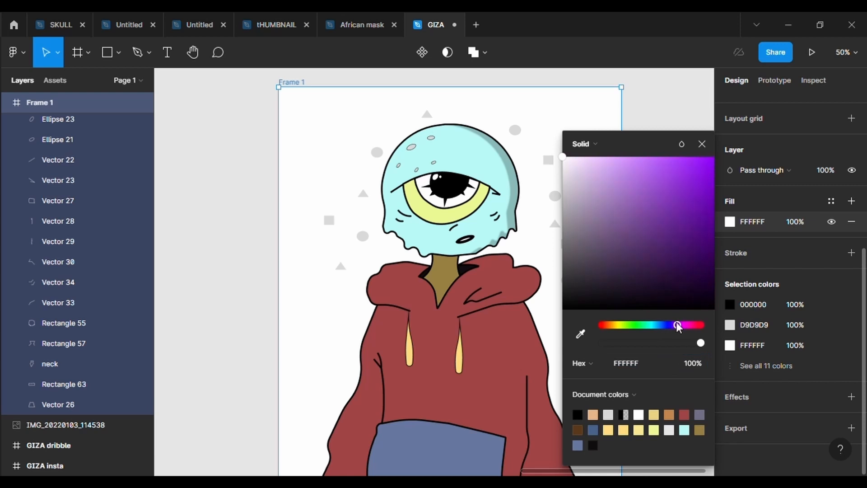
pyautogui.moveTo(645, 239); pyautogui.dragTo(635, 164)
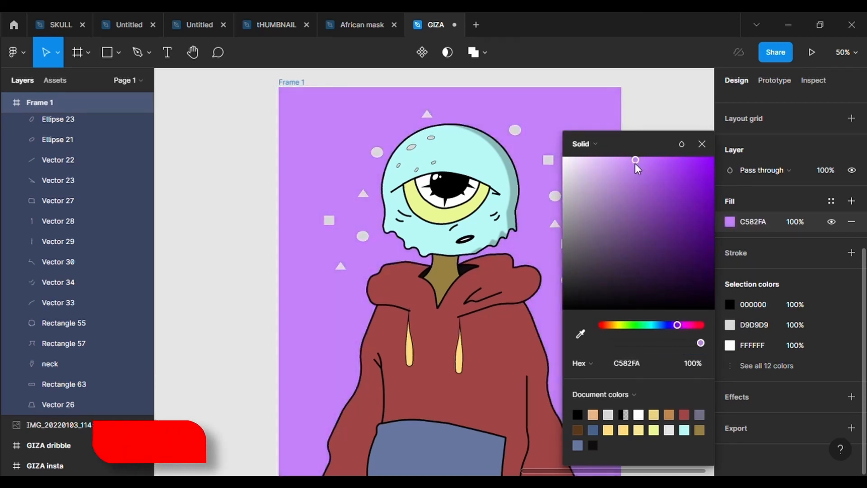
pyautogui.click(639, 113)
# Recolor the character's head shape from pale cyan to light green.
pyautogui.scroll(-5, 639, 113)
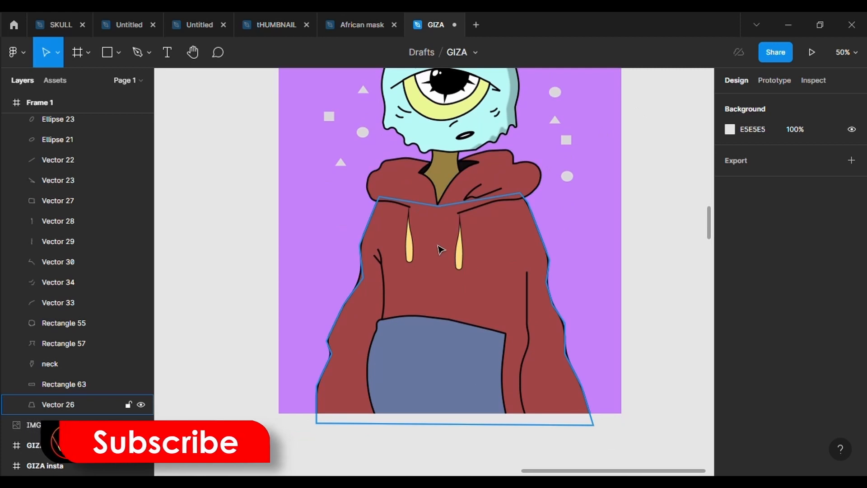
pyautogui.scroll(4, 494, 251)
pyautogui.click(494, 217)
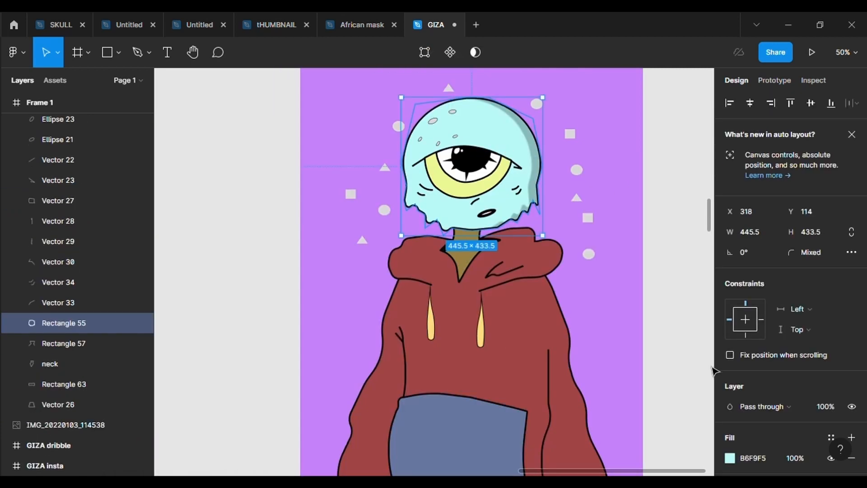
pyautogui.scroll(-3, 779, 361)
pyautogui.click(730, 279)
pyautogui.moveTo(651, 325); pyautogui.dragTo(610, 325)
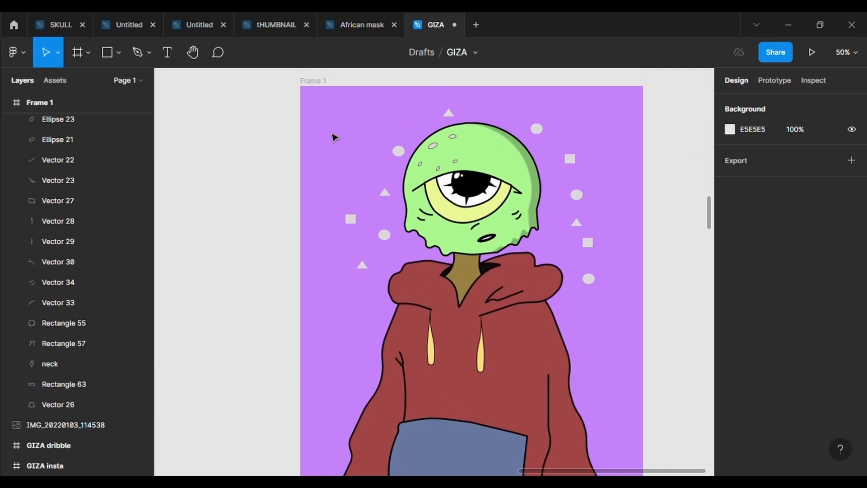
# Draw an ellipse about 737 × 639 around the head and send it behind the character.
pyautogui.click(119, 52)
pyautogui.click(129, 130)
pyautogui.moveTo(355, 86); pyautogui.dragTo(589, 289)
pyautogui.rightClick(526, 228)
pyautogui.click(549, 230)
pyautogui.scroll(-3, 789, 372)
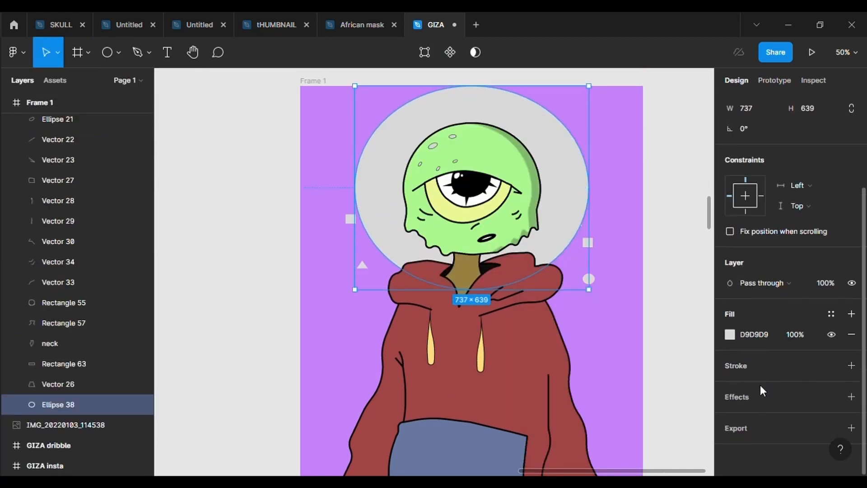
# Add an effect to the ellipse behind the head and fill it with the yellow E3E739.
pyautogui.click(852, 396)
pyautogui.click(730, 417)
pyautogui.click(729, 335)
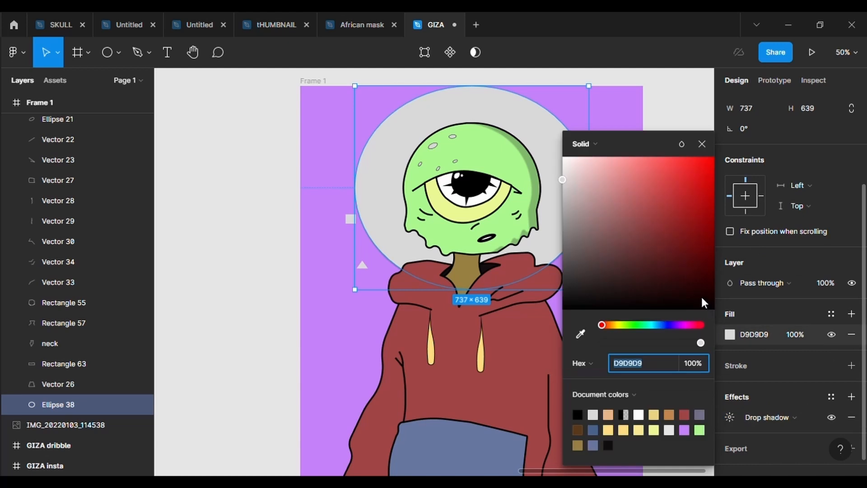
pyautogui.click(619, 326)
pyautogui.moveTo(628, 292); pyautogui.dragTo(677, 175)
# Change the yellow ellipse's effect from drop shadow to layer blur and open its settings.
pyautogui.click(731, 417)
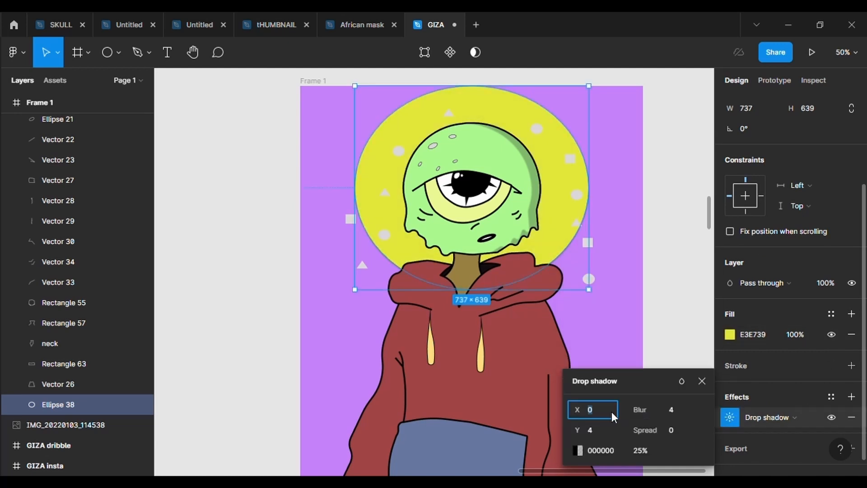
pyautogui.click(794, 417)
pyautogui.click(784, 433)
pyautogui.click(730, 417)
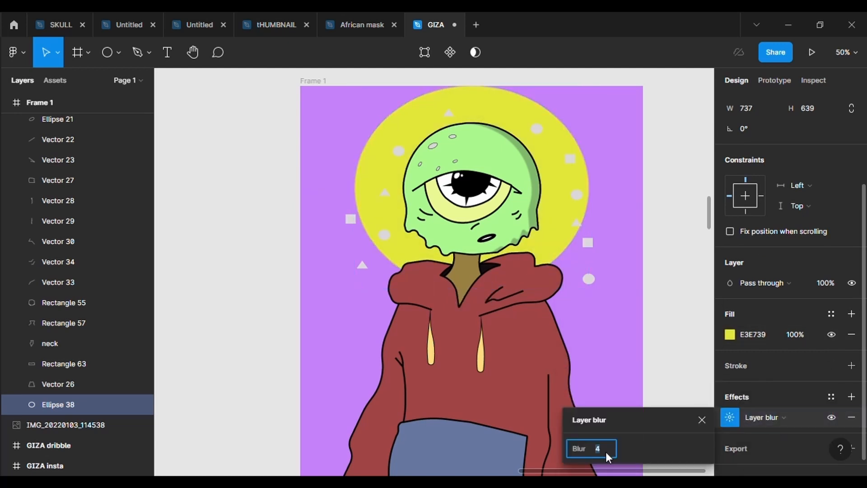
# Try blur amounts of 1000 and 500 on the yellow ellipse.
pyautogui.click(604, 452)
pyautogui.write('1000')
pyautogui.click(603, 452)
pyautogui.press('BackSpace')
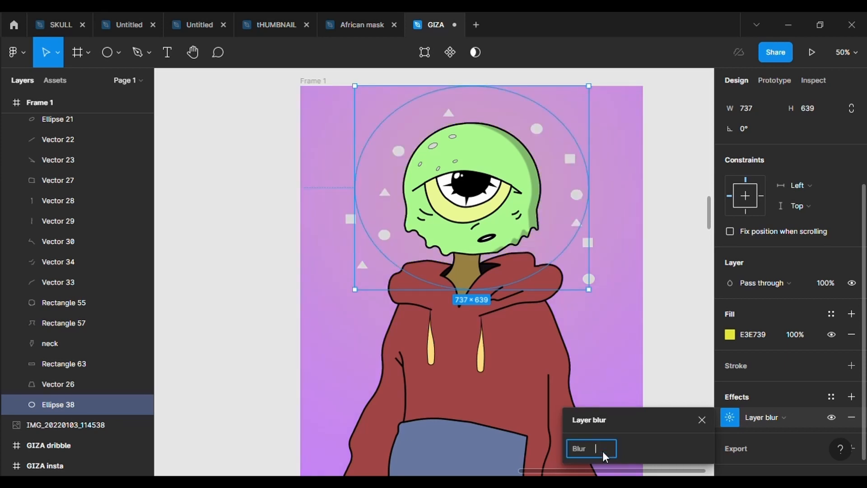
pyautogui.write('500')
pyautogui.press('Return')
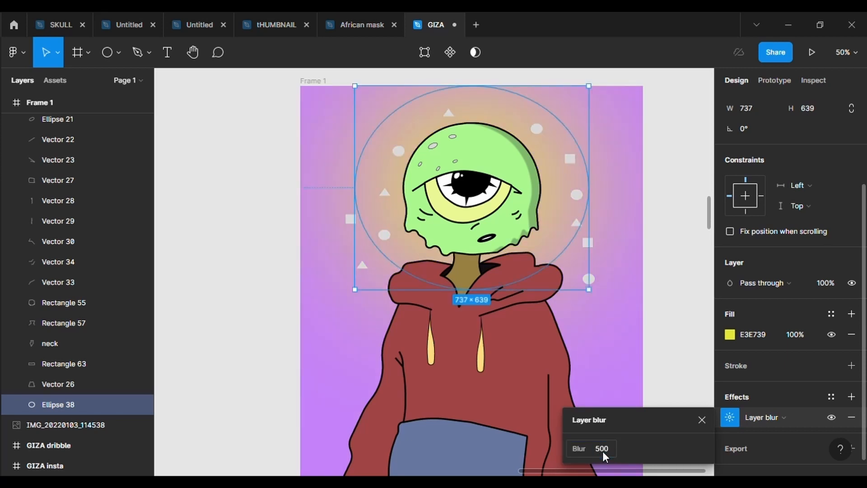
# Set the yellow ellipse's layer blur to 200.
pyautogui.click(603, 452)
pyautogui.write('200')
pyautogui.press('Return')
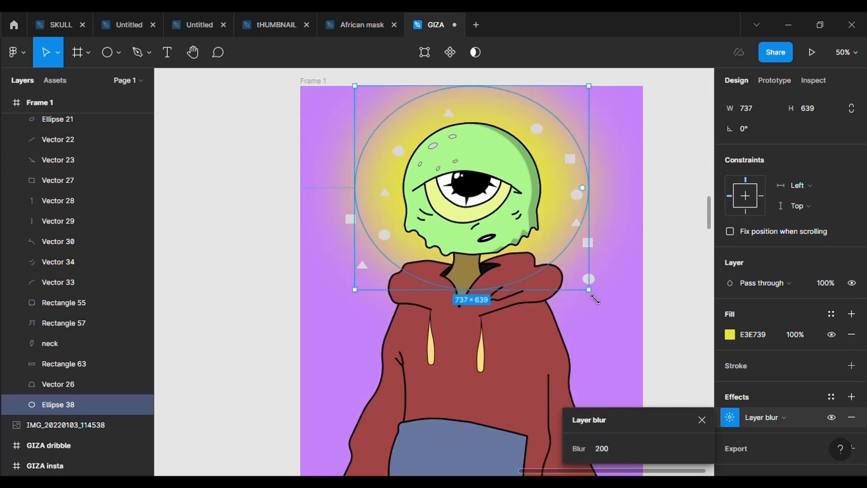
# Enlarge the blurred yellow ellipse to about 829 × 722 and center it behind the head.
pyautogui.moveTo(596, 298); pyautogui.dragTo(616, 316)
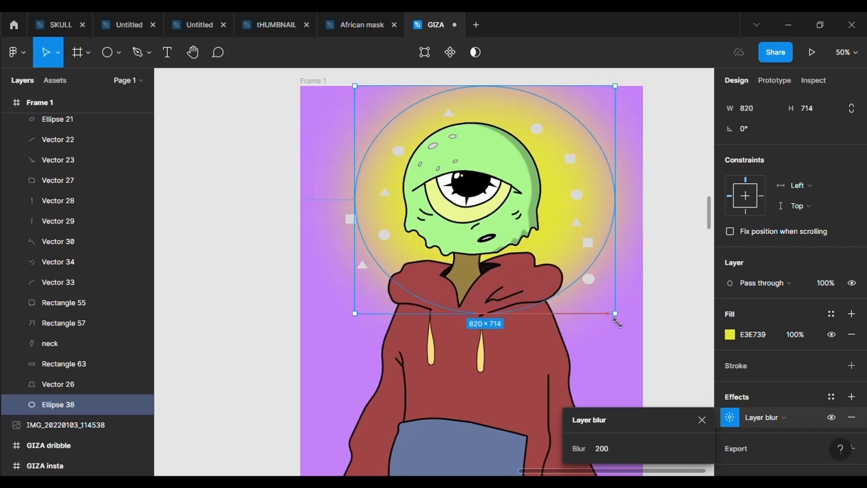
pyautogui.moveTo(568, 248); pyautogui.dragTo(556, 244)
pyautogui.scroll(-3, 635, 397)
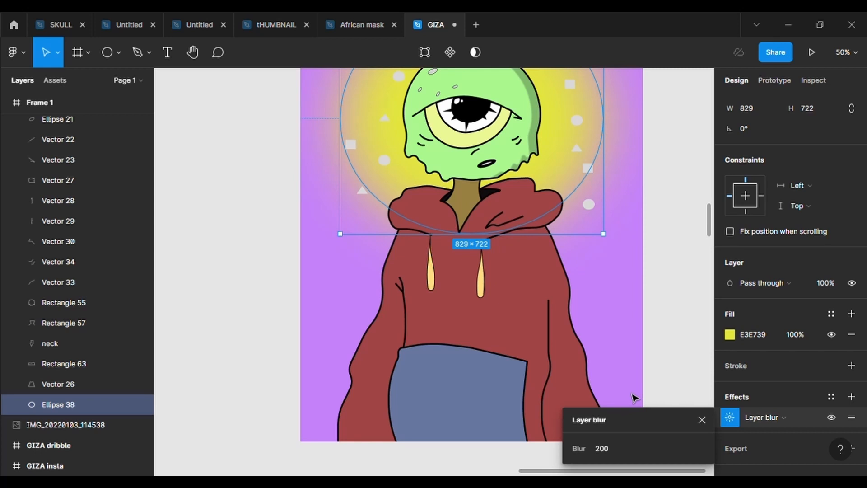
pyautogui.scroll(2, 593, 381)
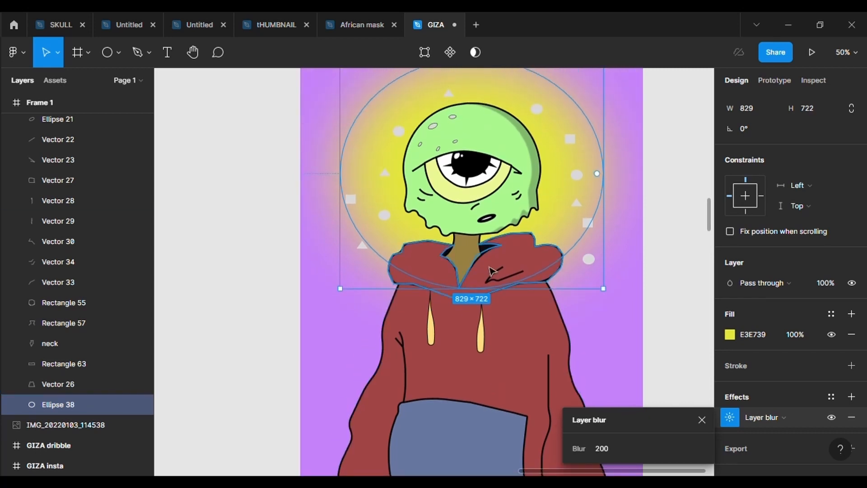
# Stretch the yellow glow ellipse downward behind the hoodie to about 1564 tall and deselect it.
pyautogui.moveTo(481, 290); pyautogui.dragTo(480, 345)
pyautogui.hotkey('ctrl', '-')
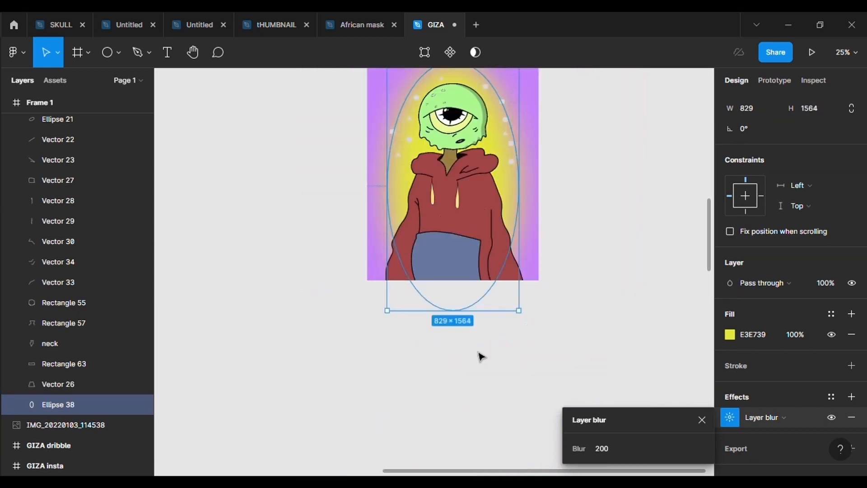
pyautogui.scroll(2, 479, 352)
pyautogui.press('Escape')
pyautogui.scroll(3, 503, 300)
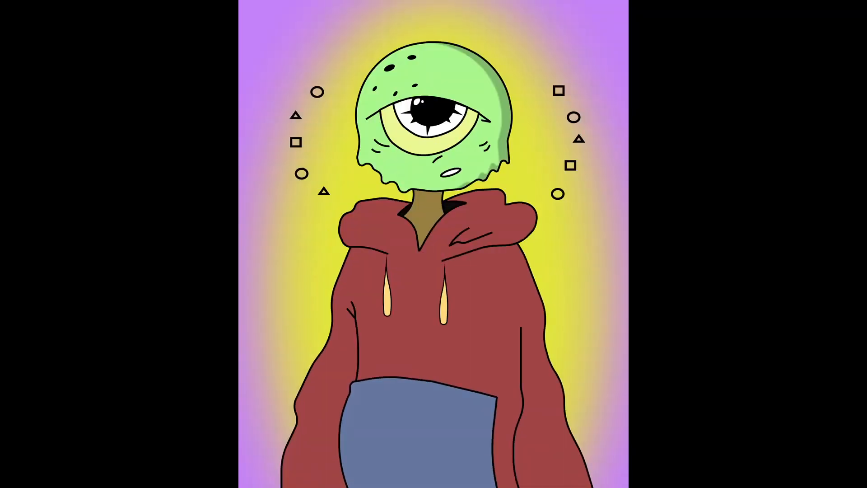